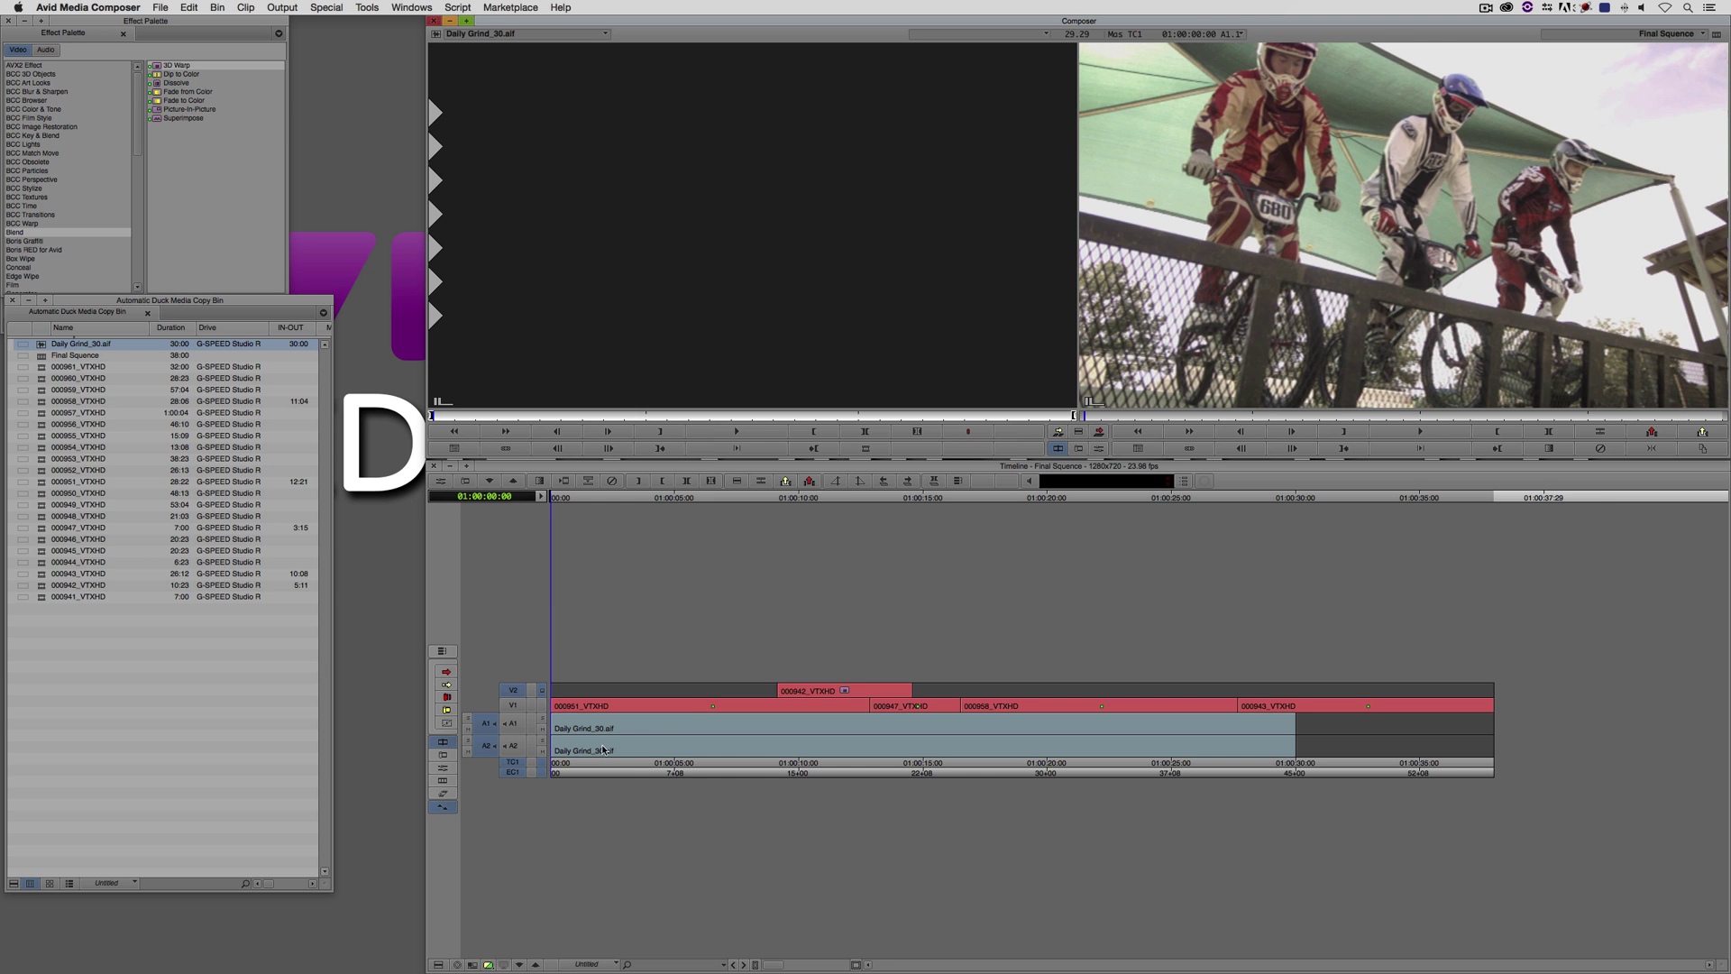
# - Scrub a few seconds into the Final Sequence and select it in the Automatic Duck Media Copy Bin
pyautogui.moveTo(603, 749); pyautogui.dragTo(641, 745)
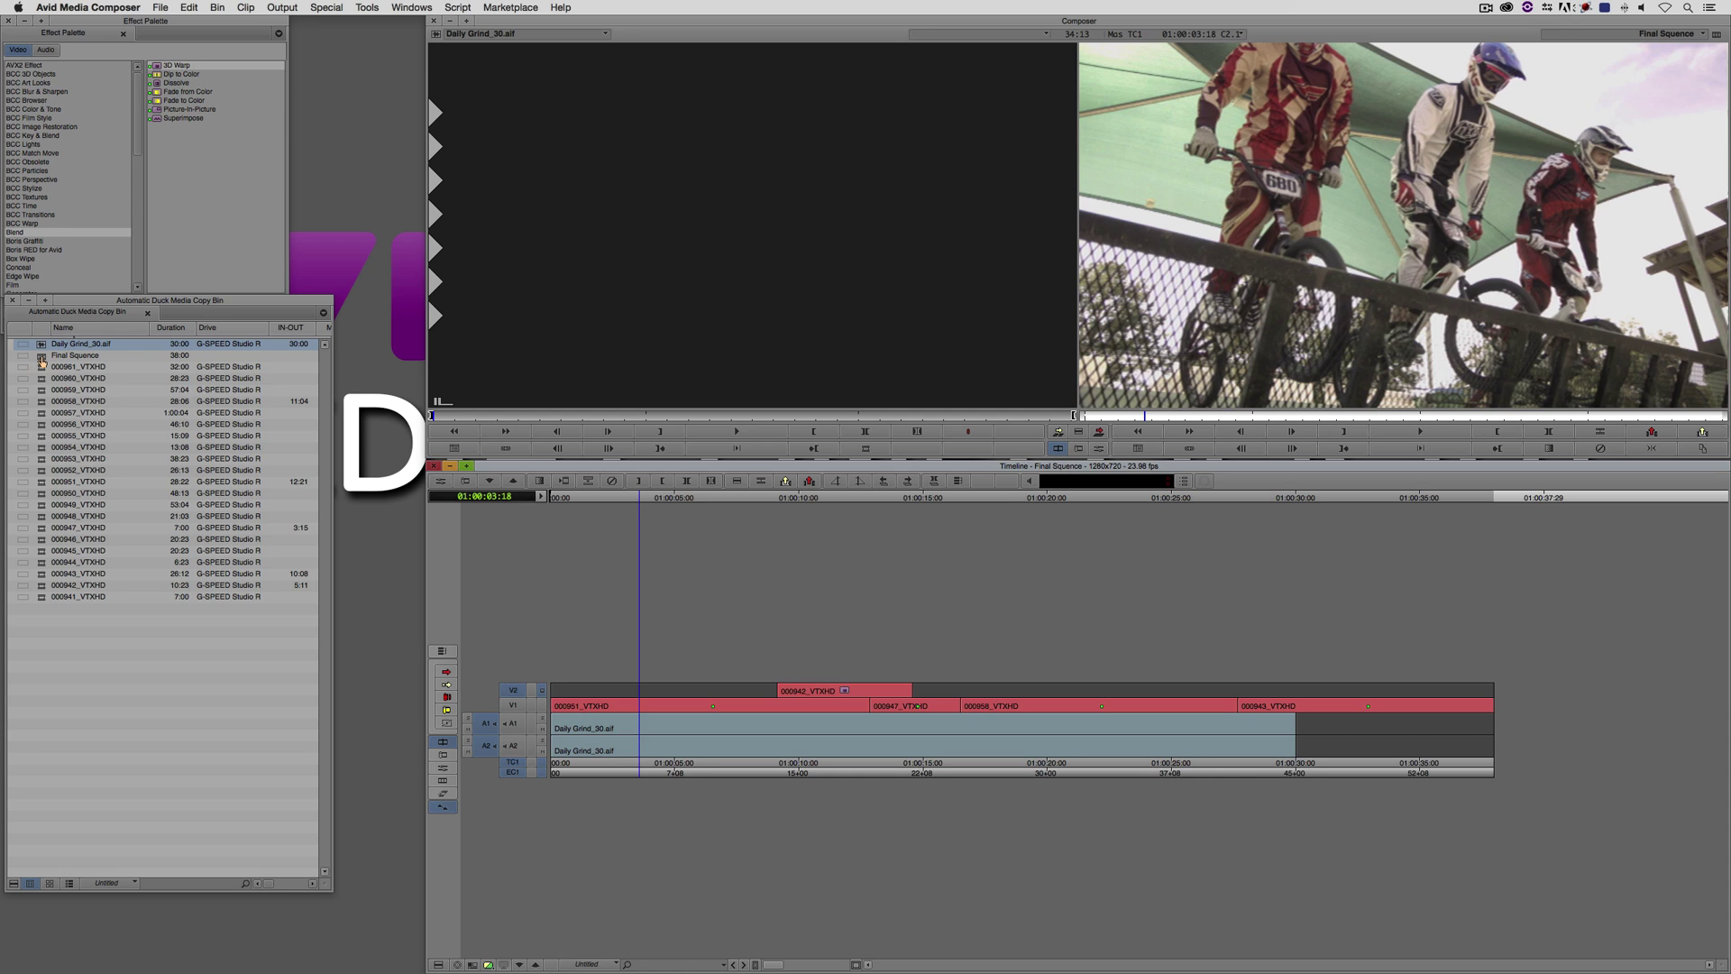
pyautogui.click(42, 359)
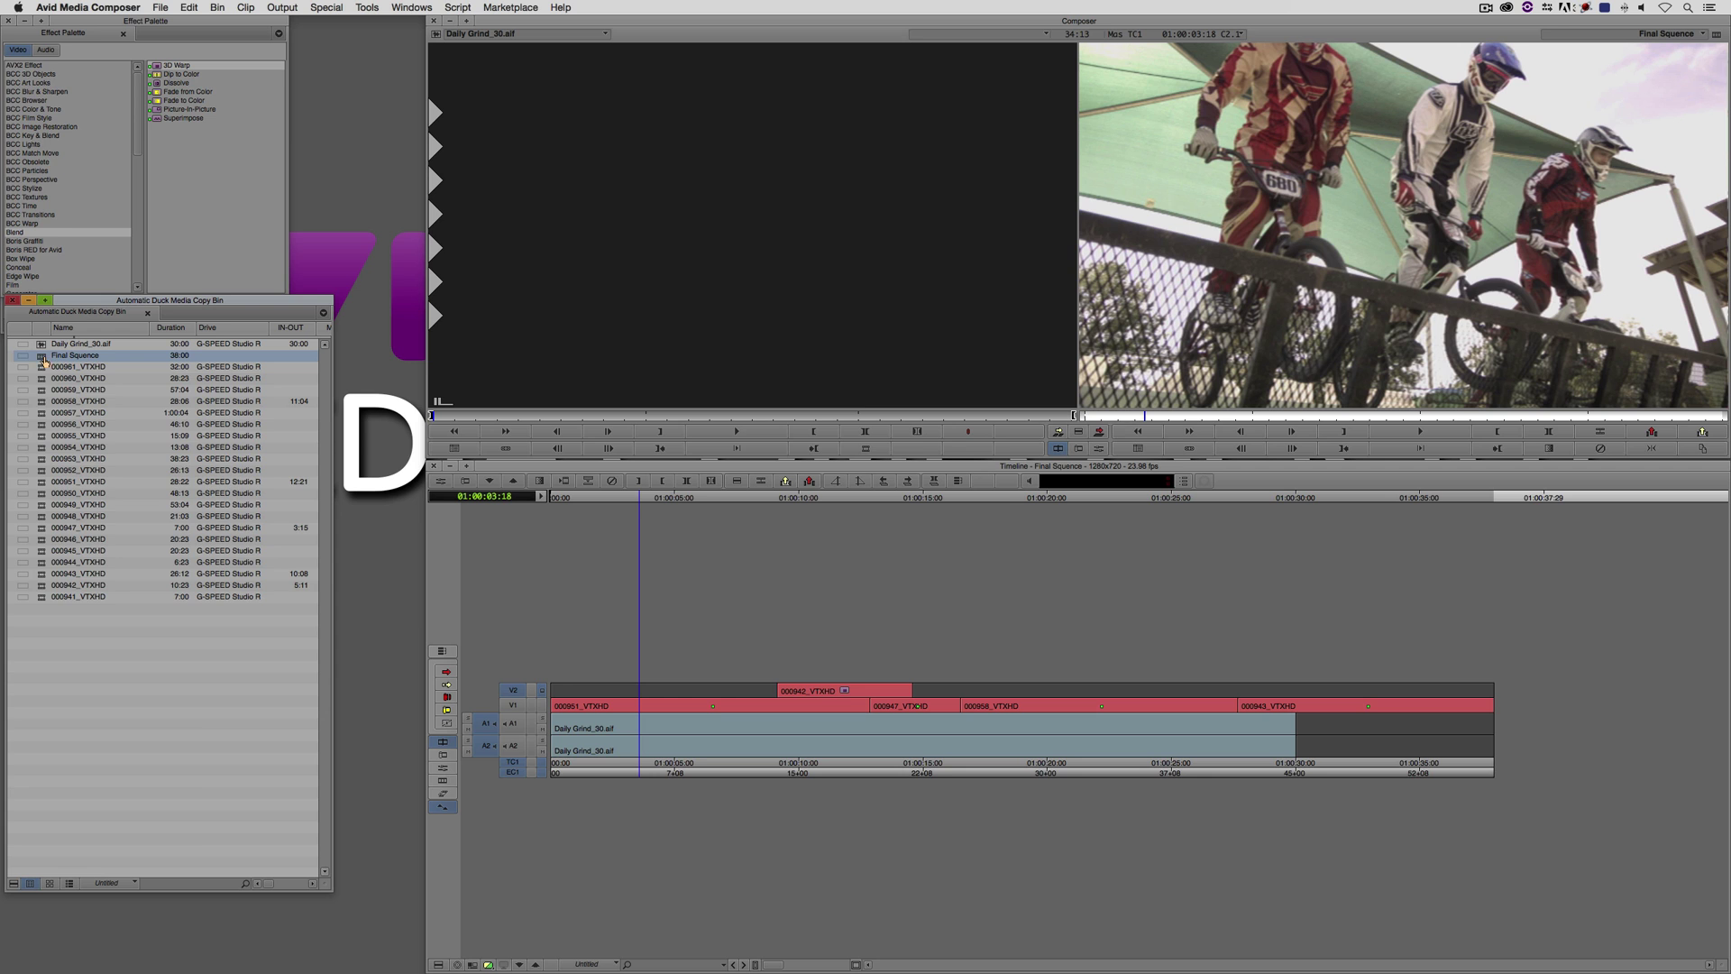
# - Park the playhead in the first shot and open the sequence's export options from the record monitor
pyautogui.rightClick(42, 359)
pyautogui.press('Escape')
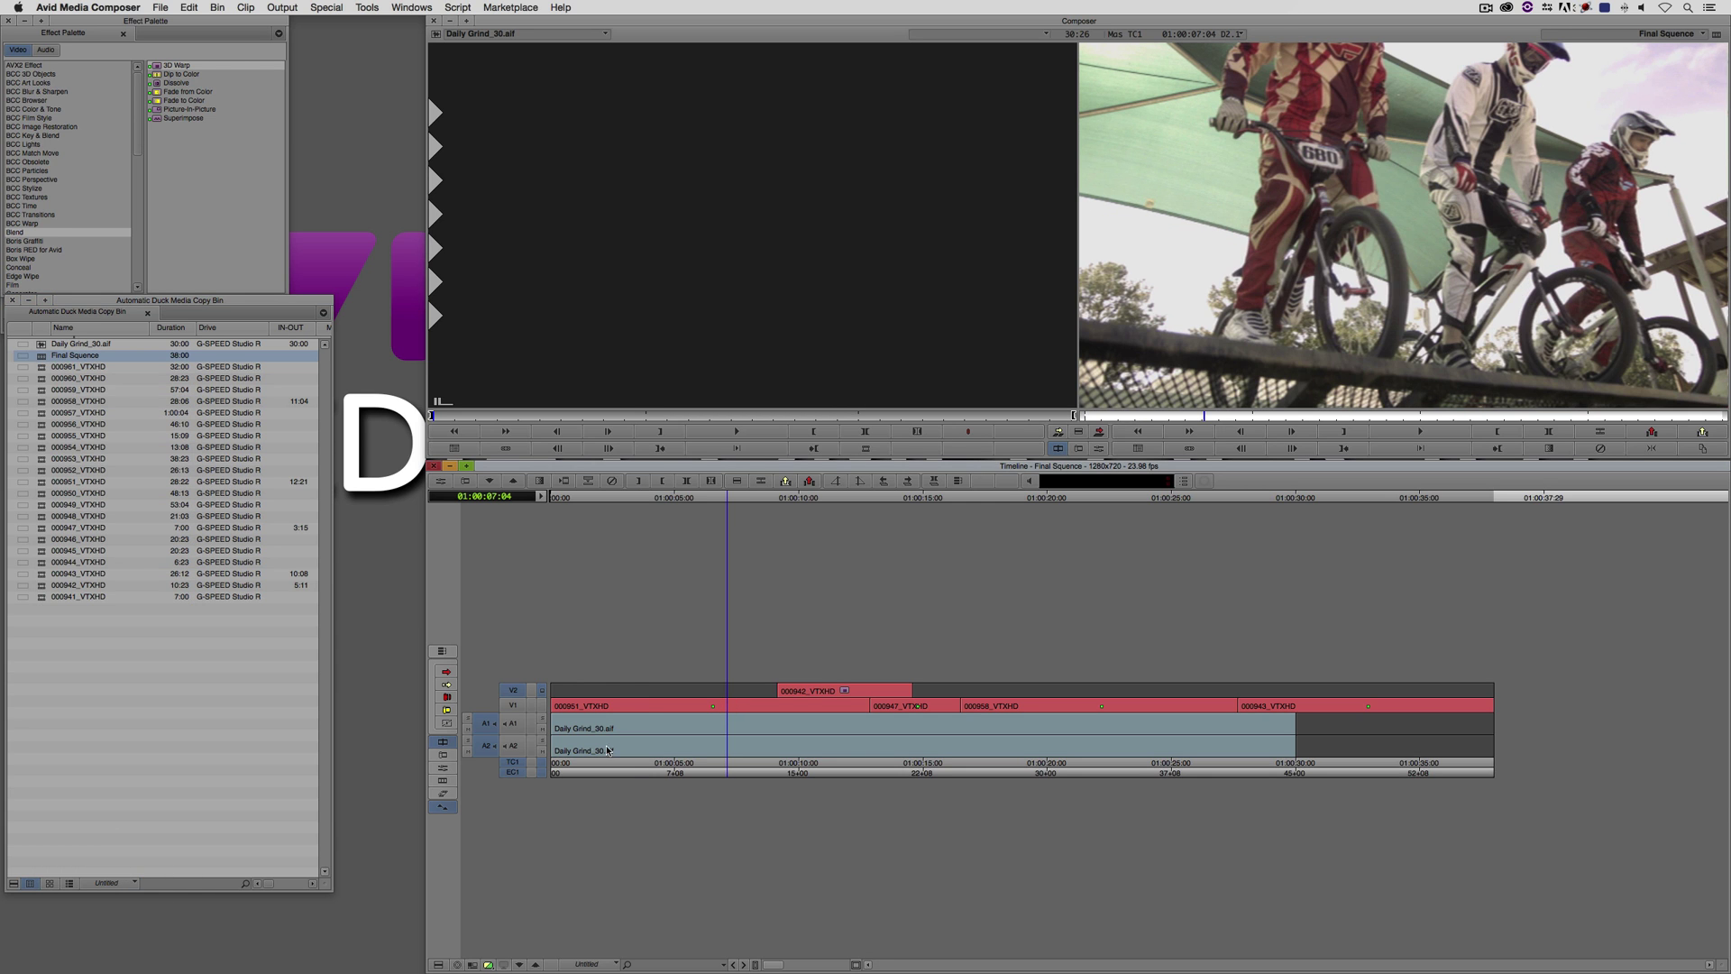
pyautogui.click(640, 721)
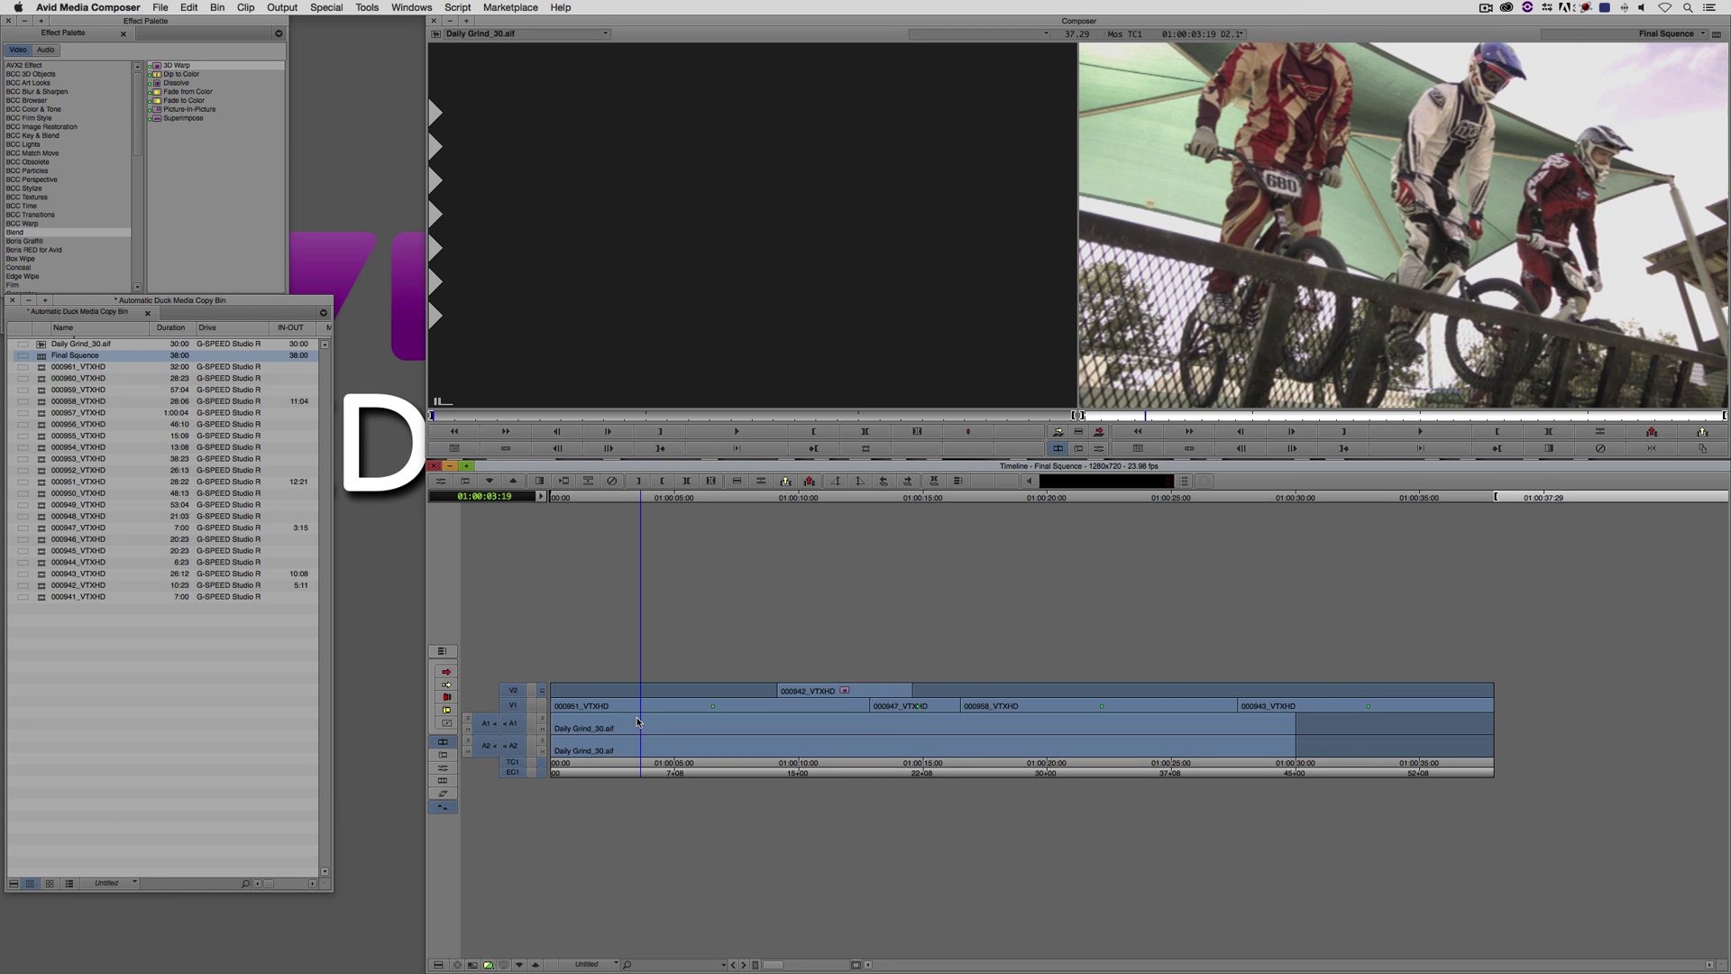
pyautogui.rightClick(1156, 307)
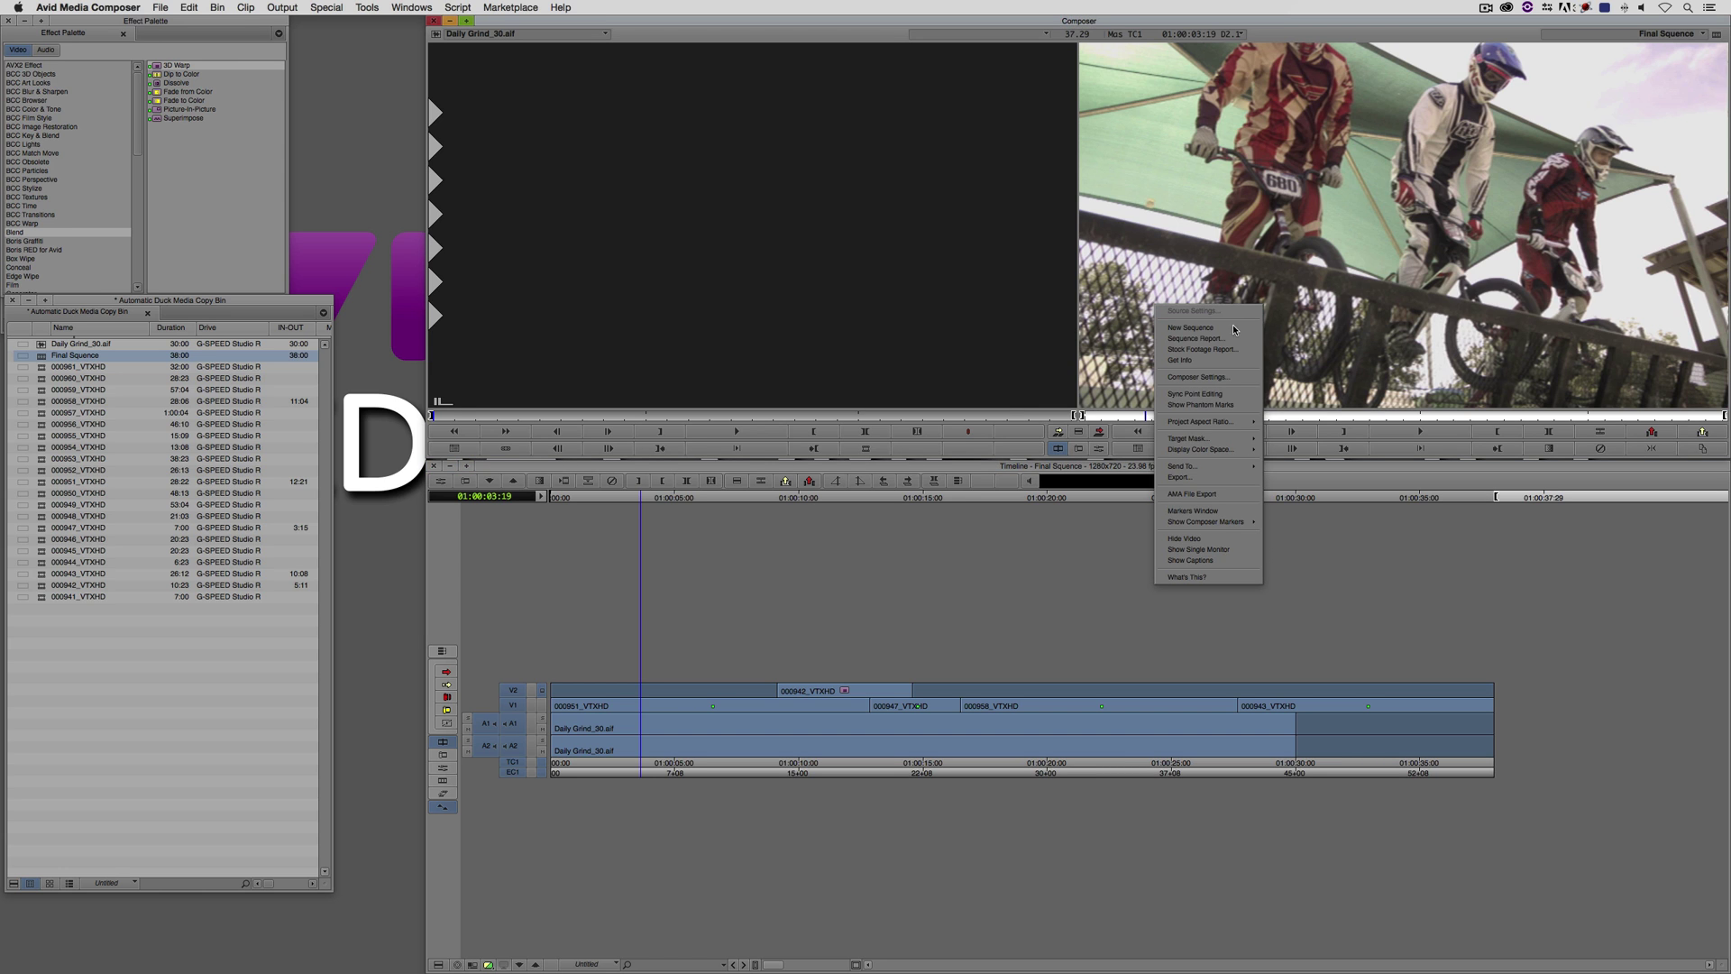
pyautogui.click(1213, 479)
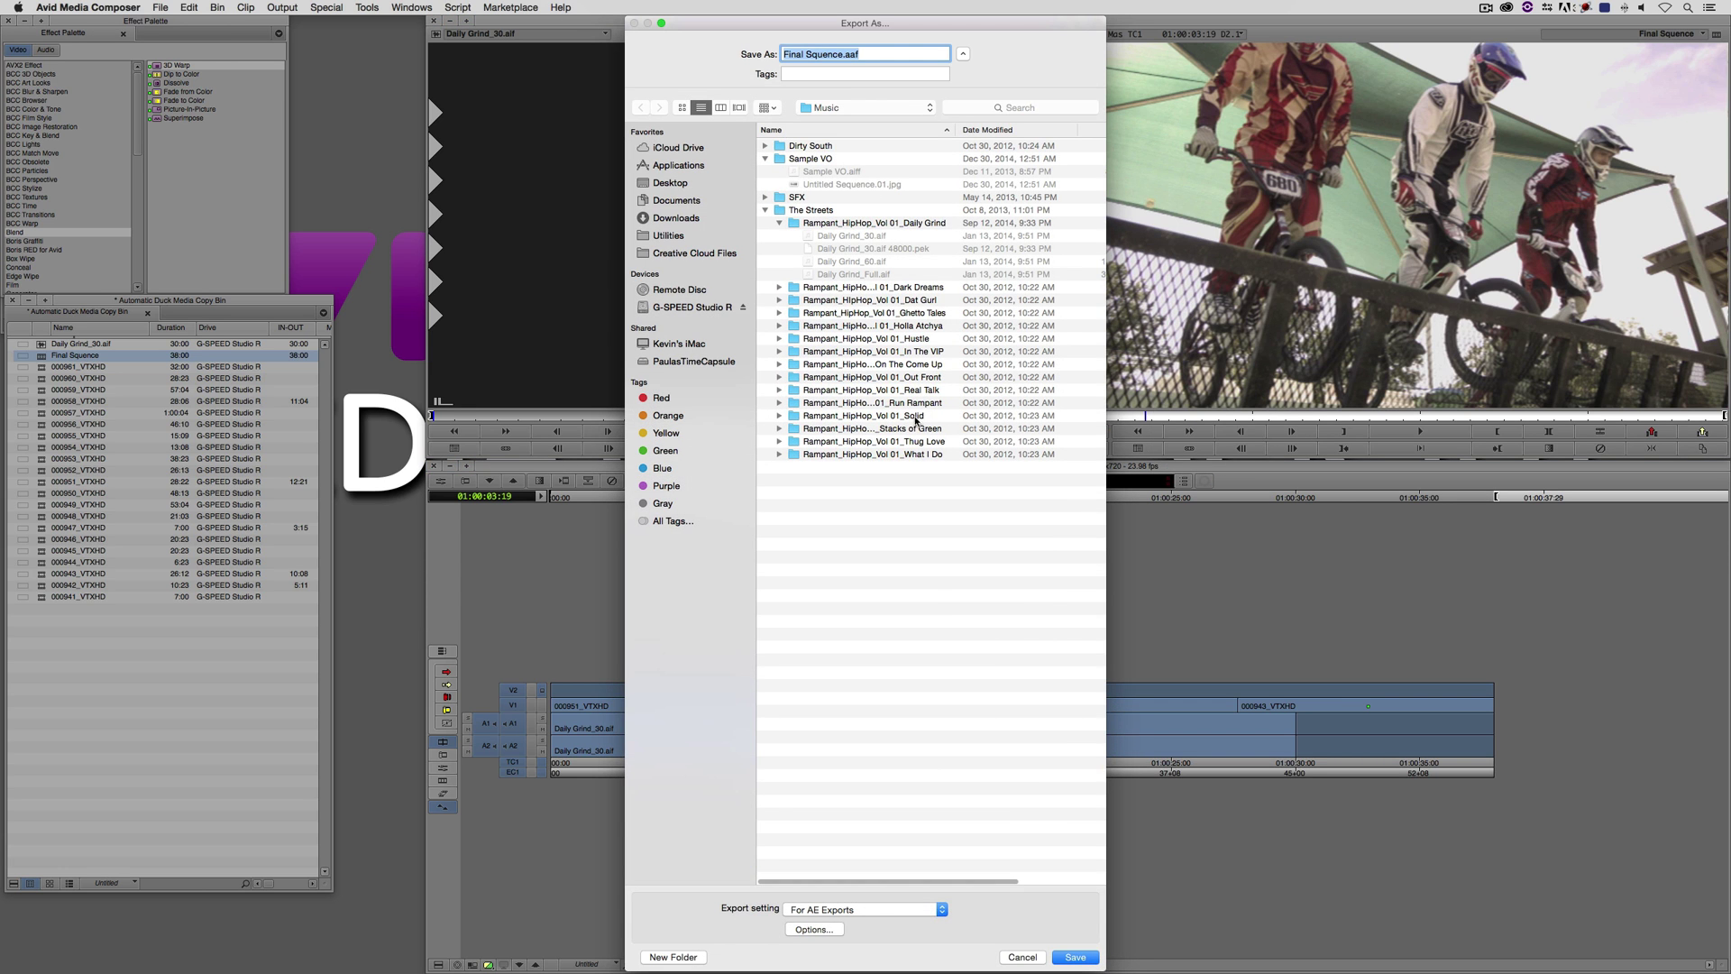
pyautogui.click(765, 159)
pyautogui.click(765, 185)
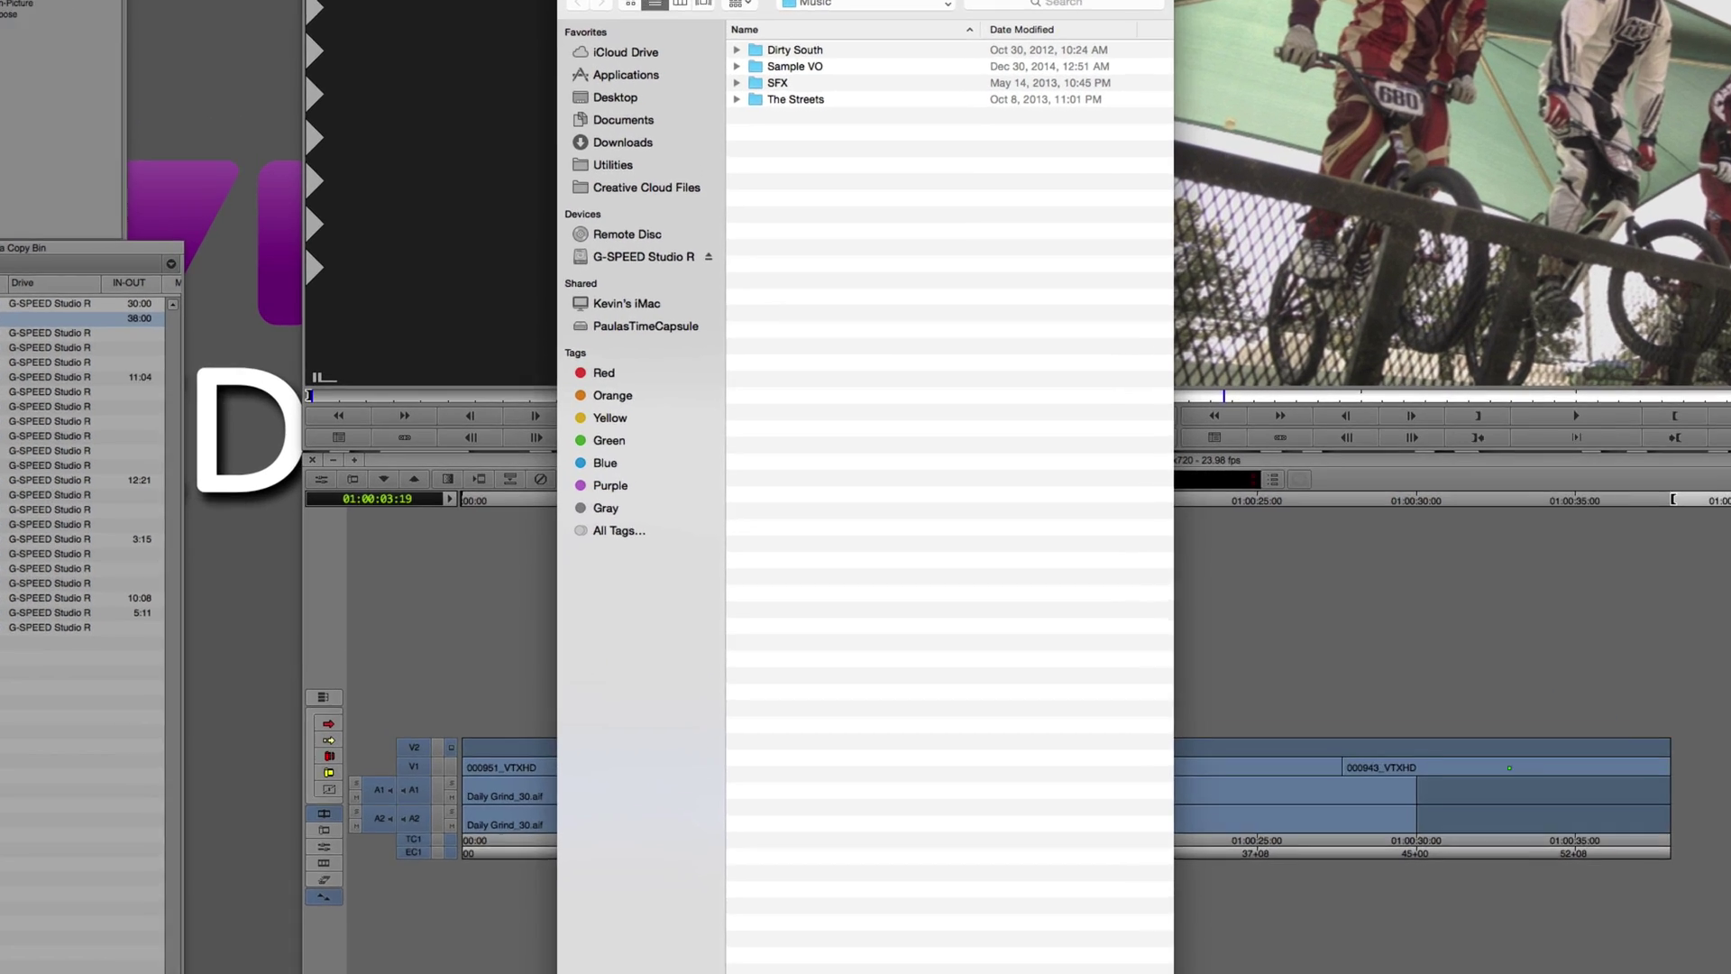
pyautogui.click(812, 929)
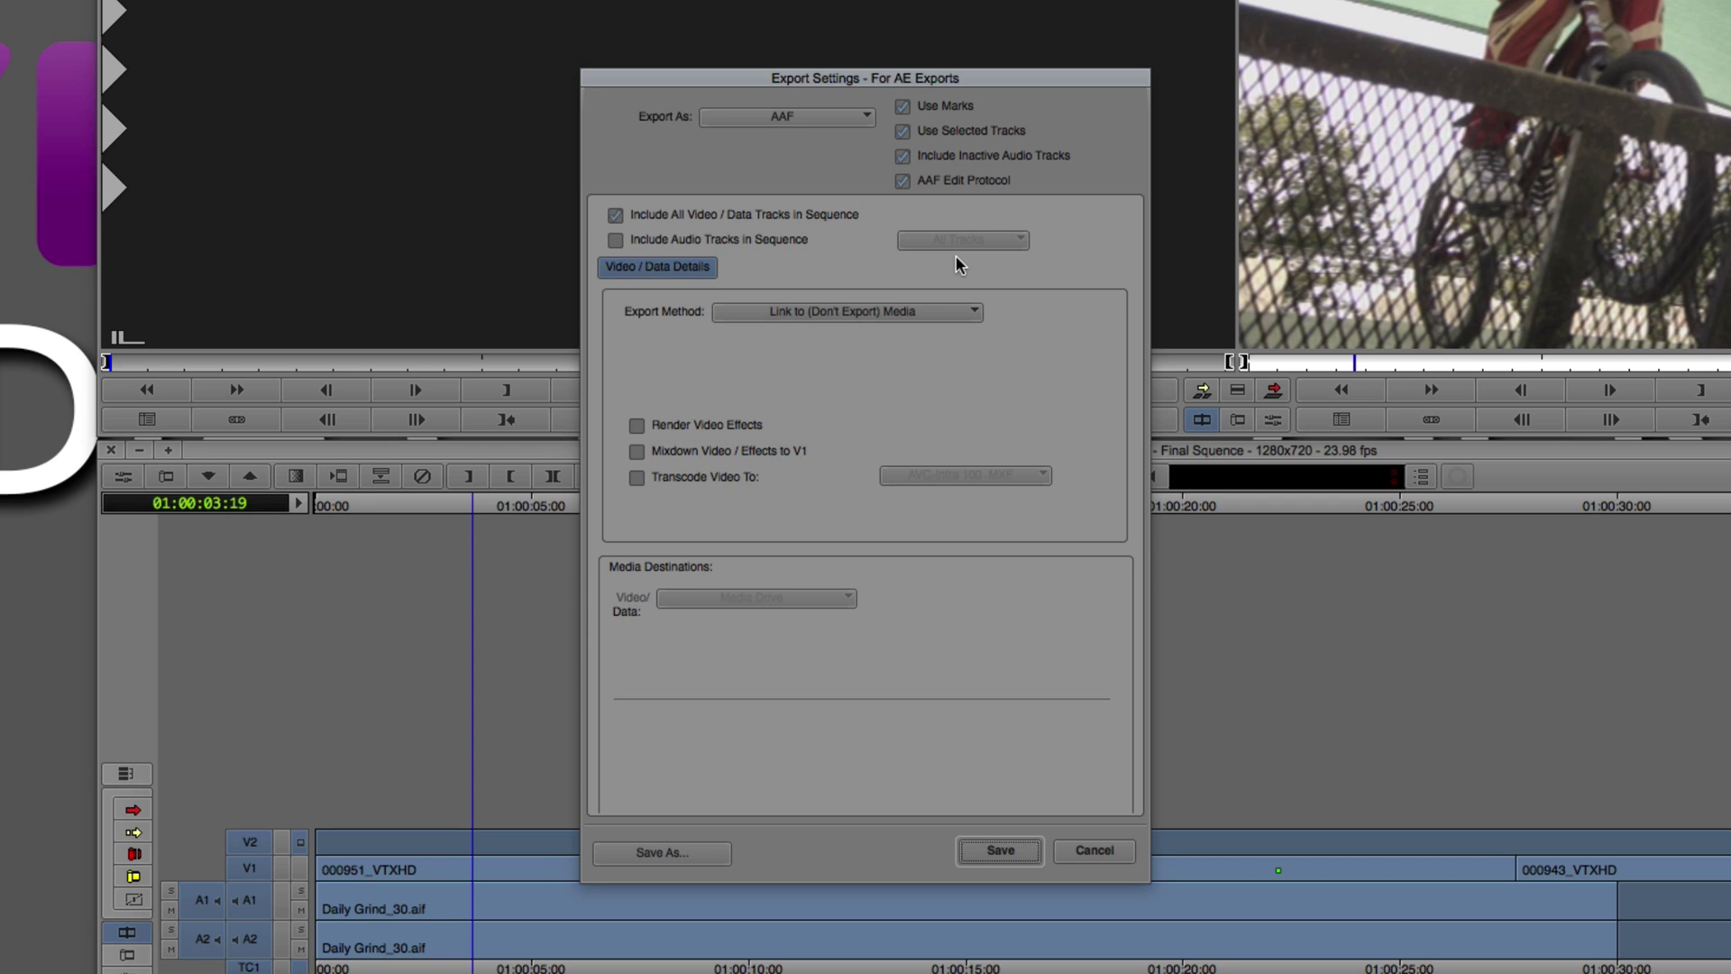
# - Include audio tracks and save the export setting as 'Automatic Duck Media Copy'
pyautogui.click(718, 240)
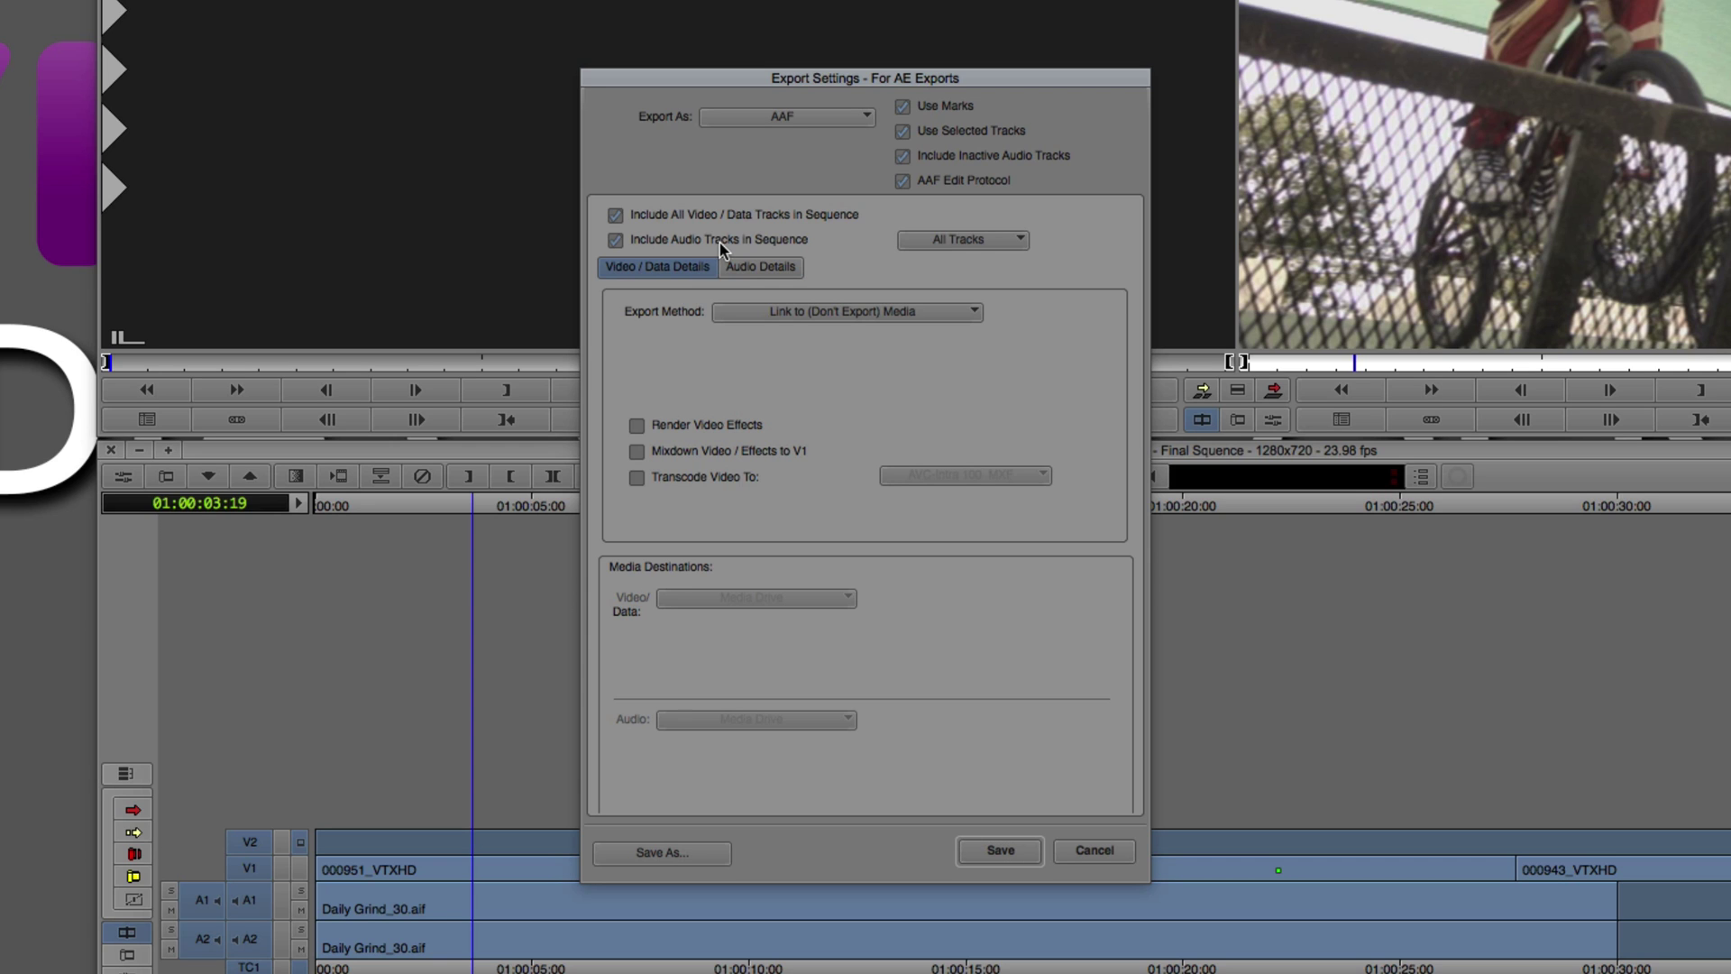
pyautogui.click(757, 265)
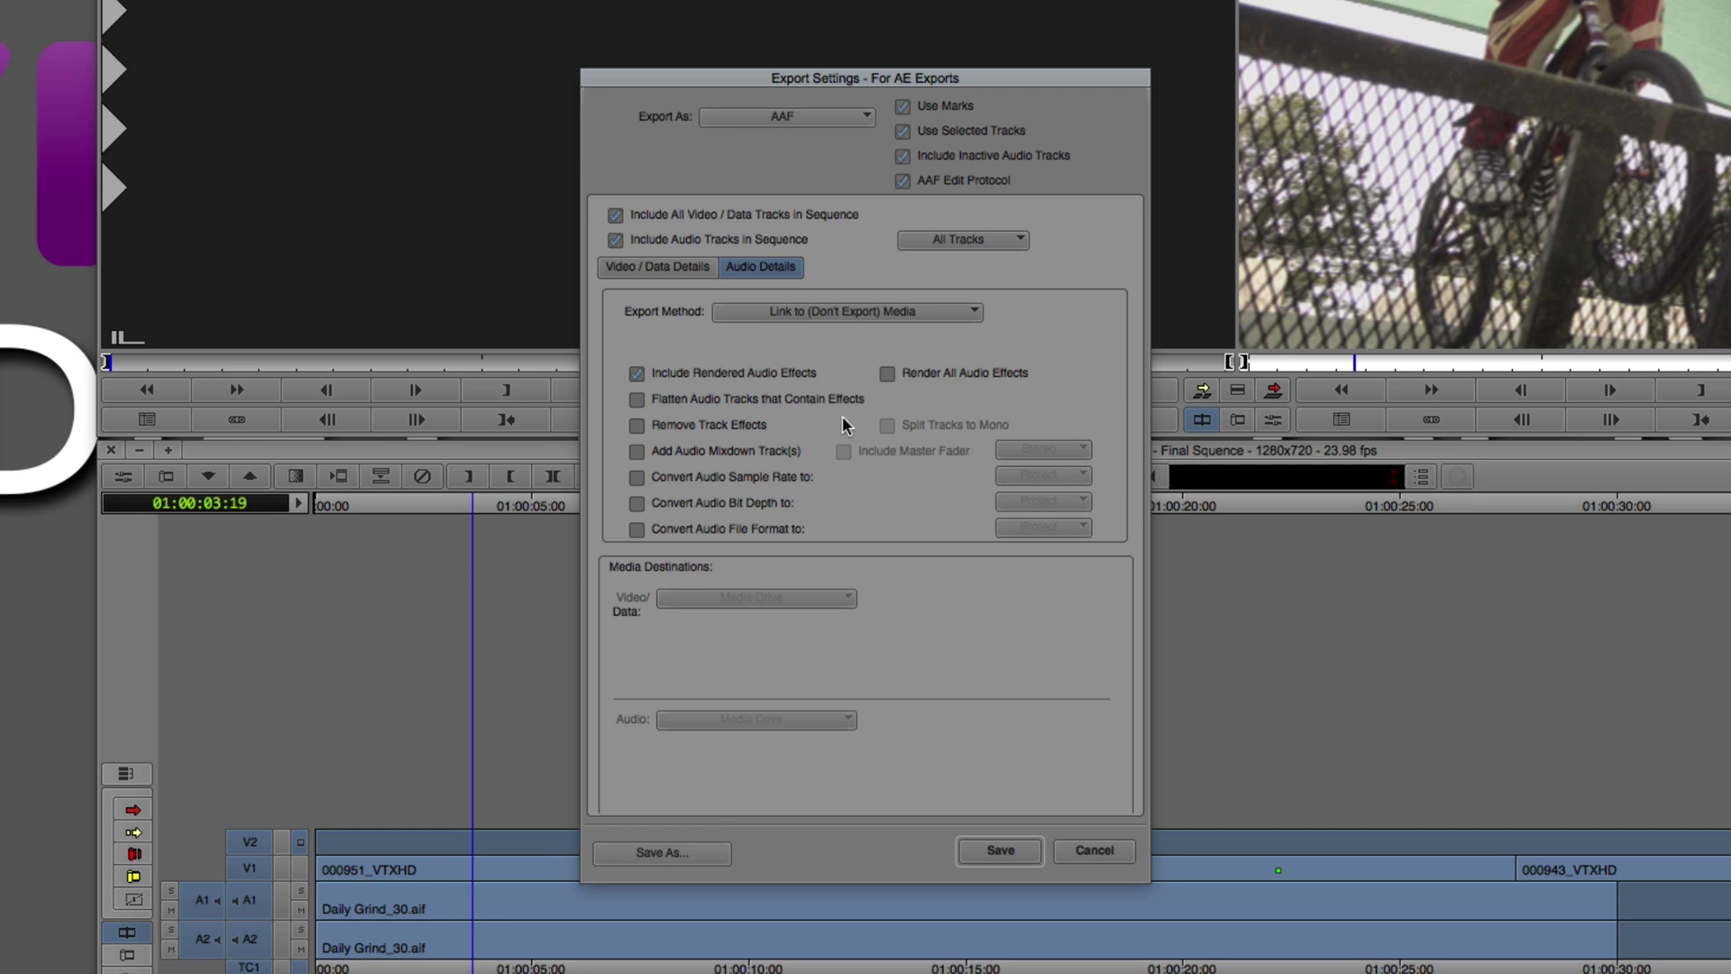
pyautogui.click(686, 852)
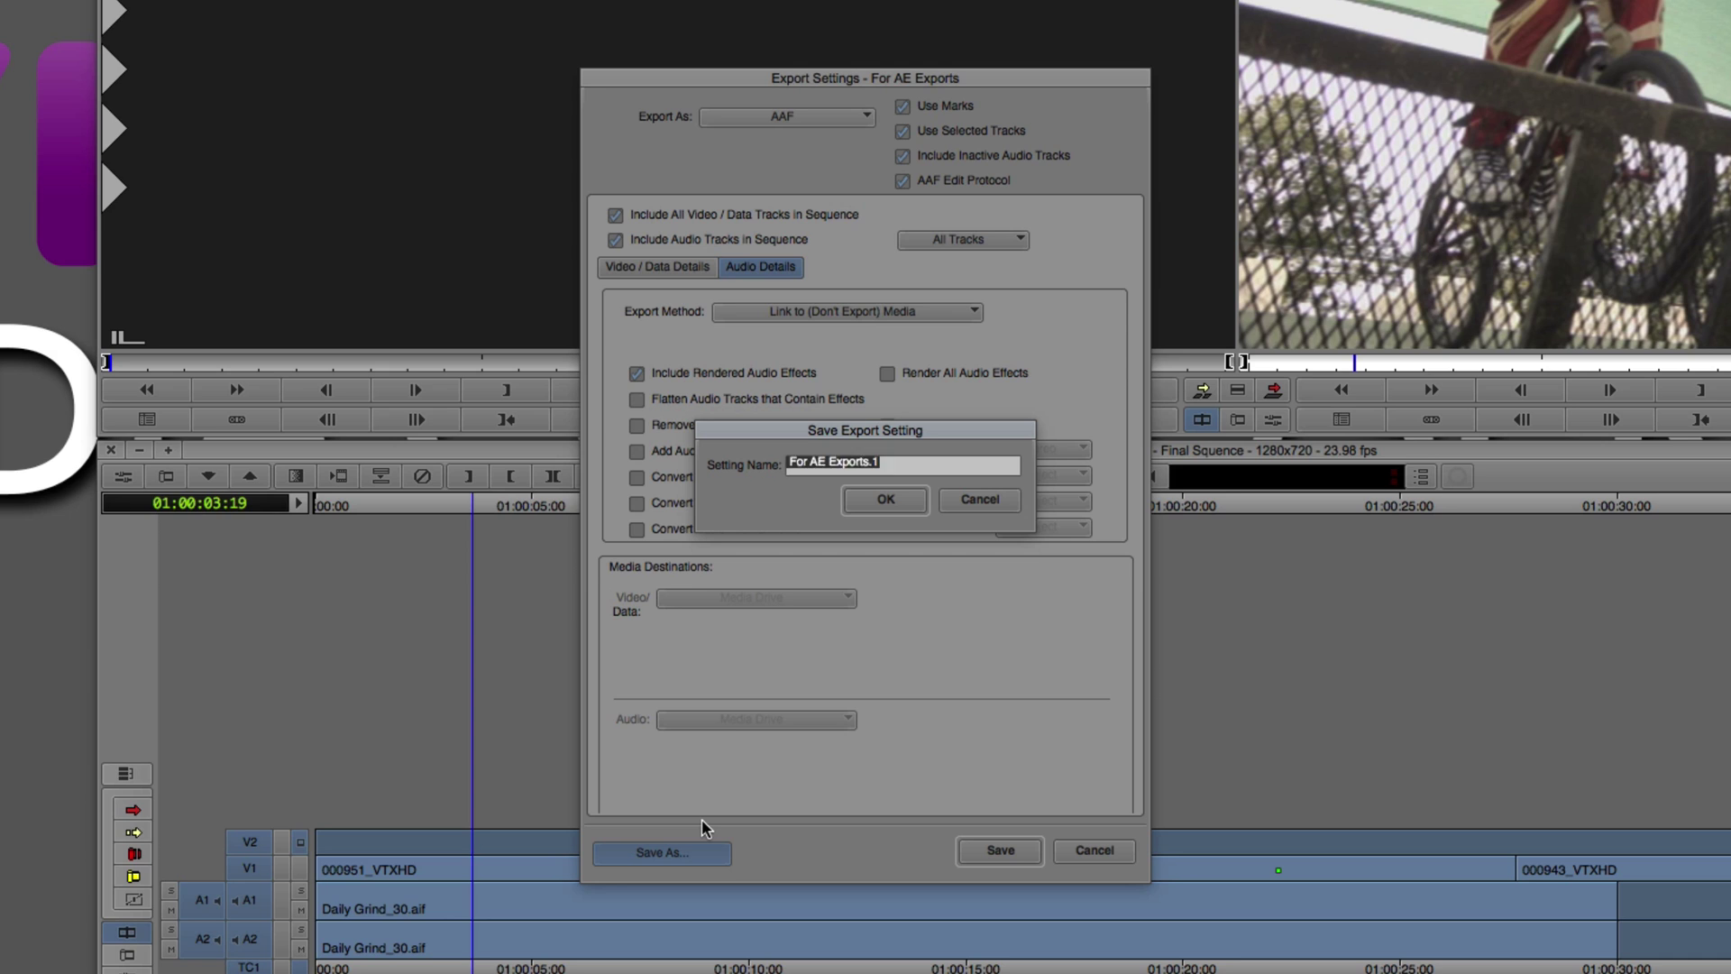
pyautogui.write('Automatic Duck Media ')
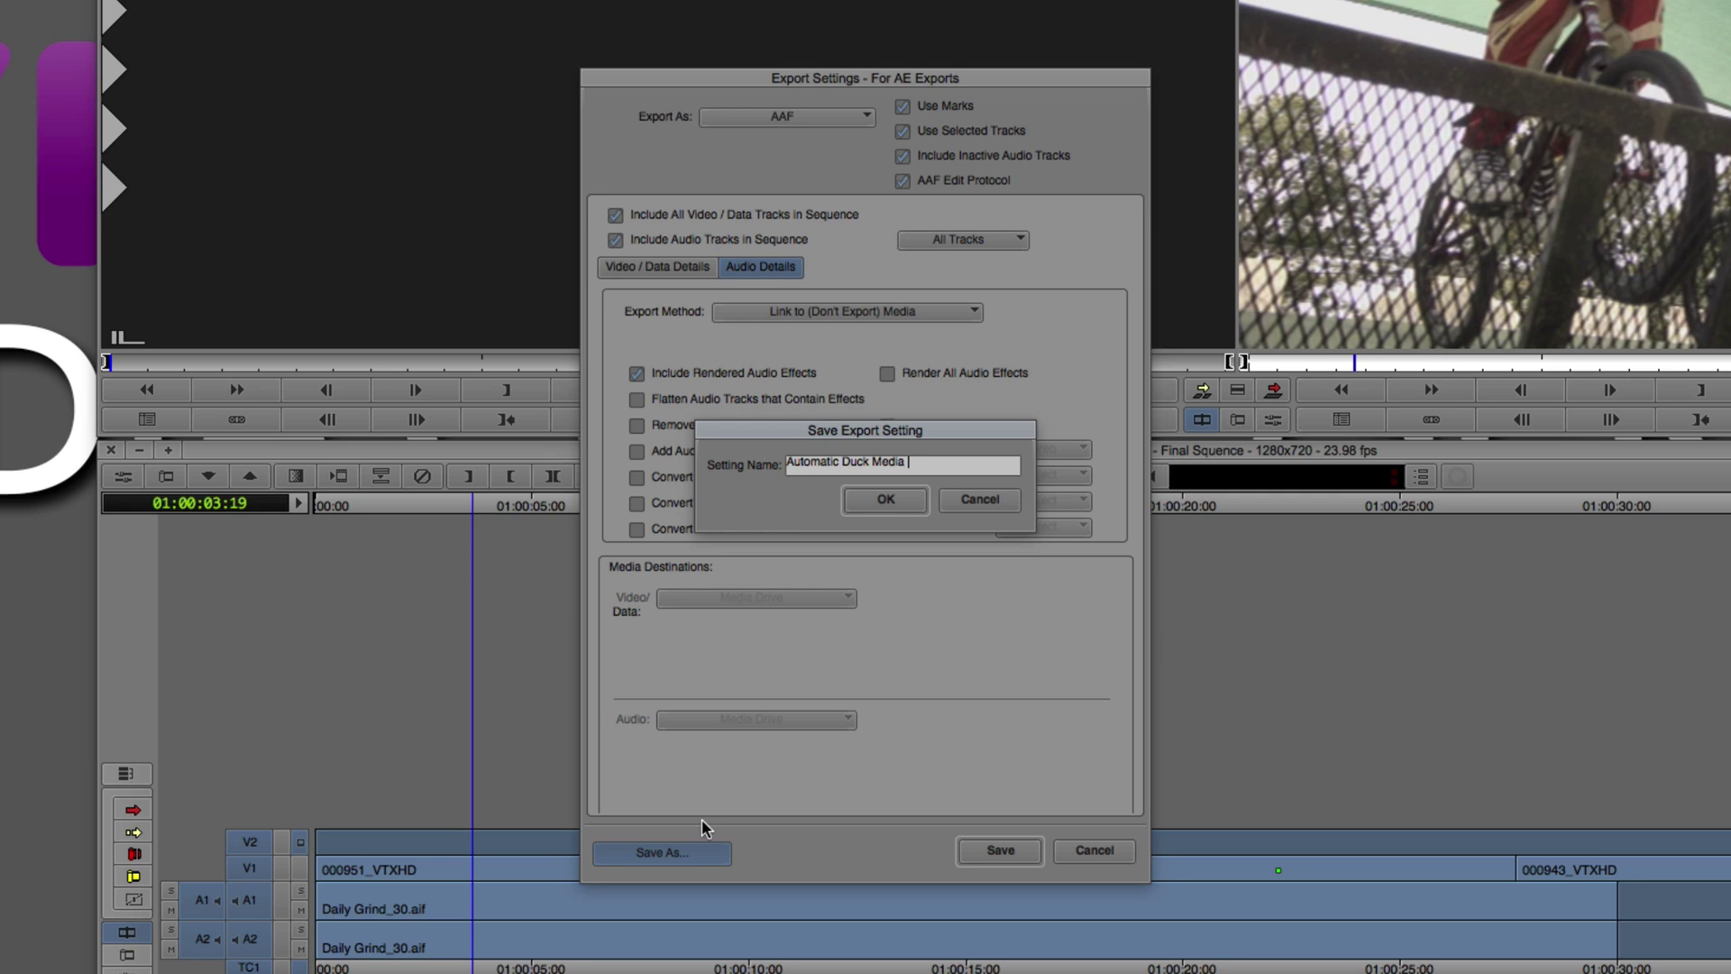
pyautogui.write('Copy')
pyautogui.click(873, 500)
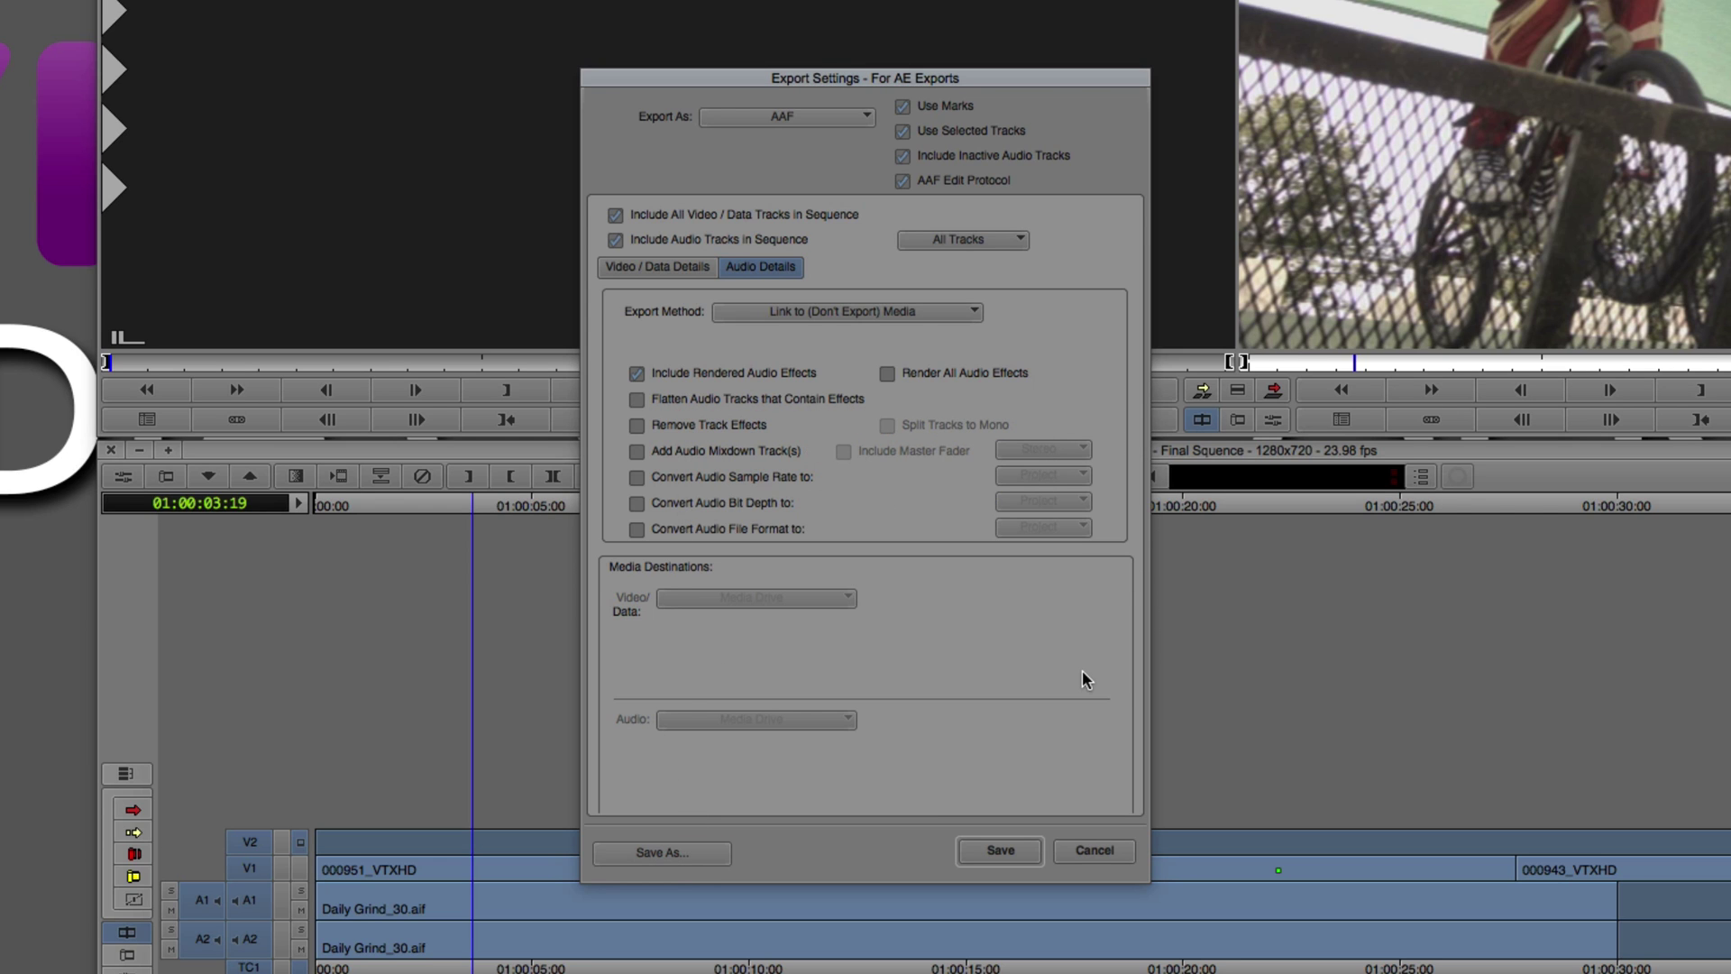
# - Export the Final Sequence as an AAF file to the Desktop with the new setting
pyautogui.click(1001, 850)
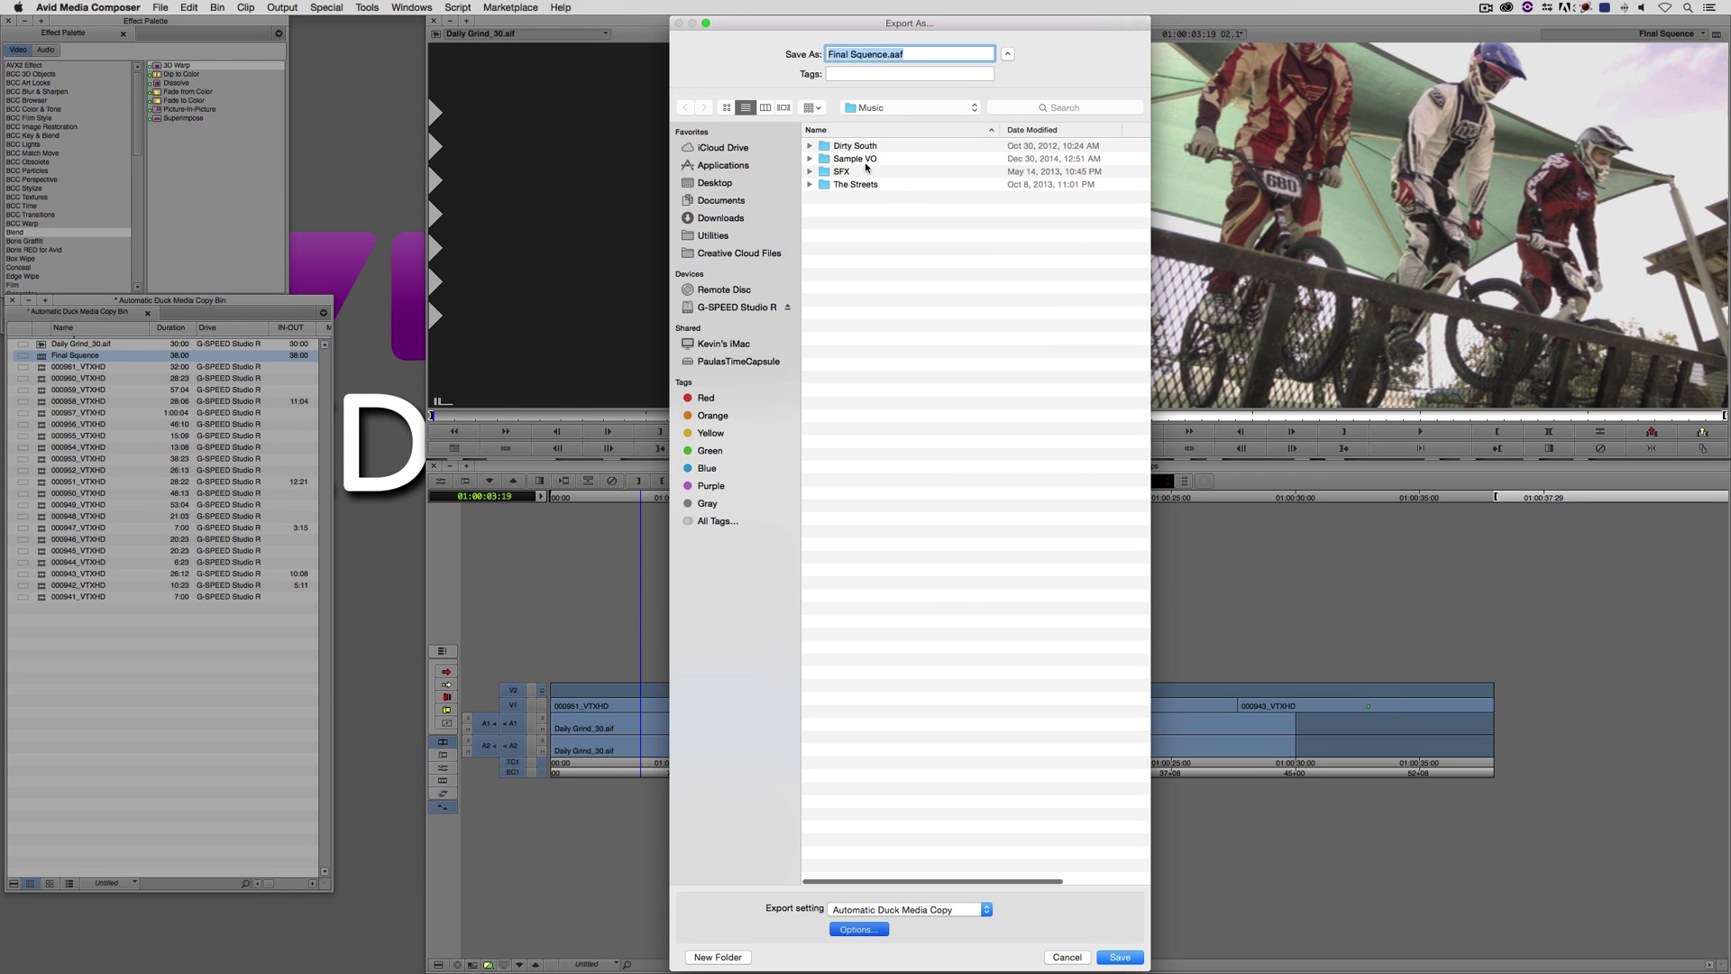
pyautogui.click(726, 183)
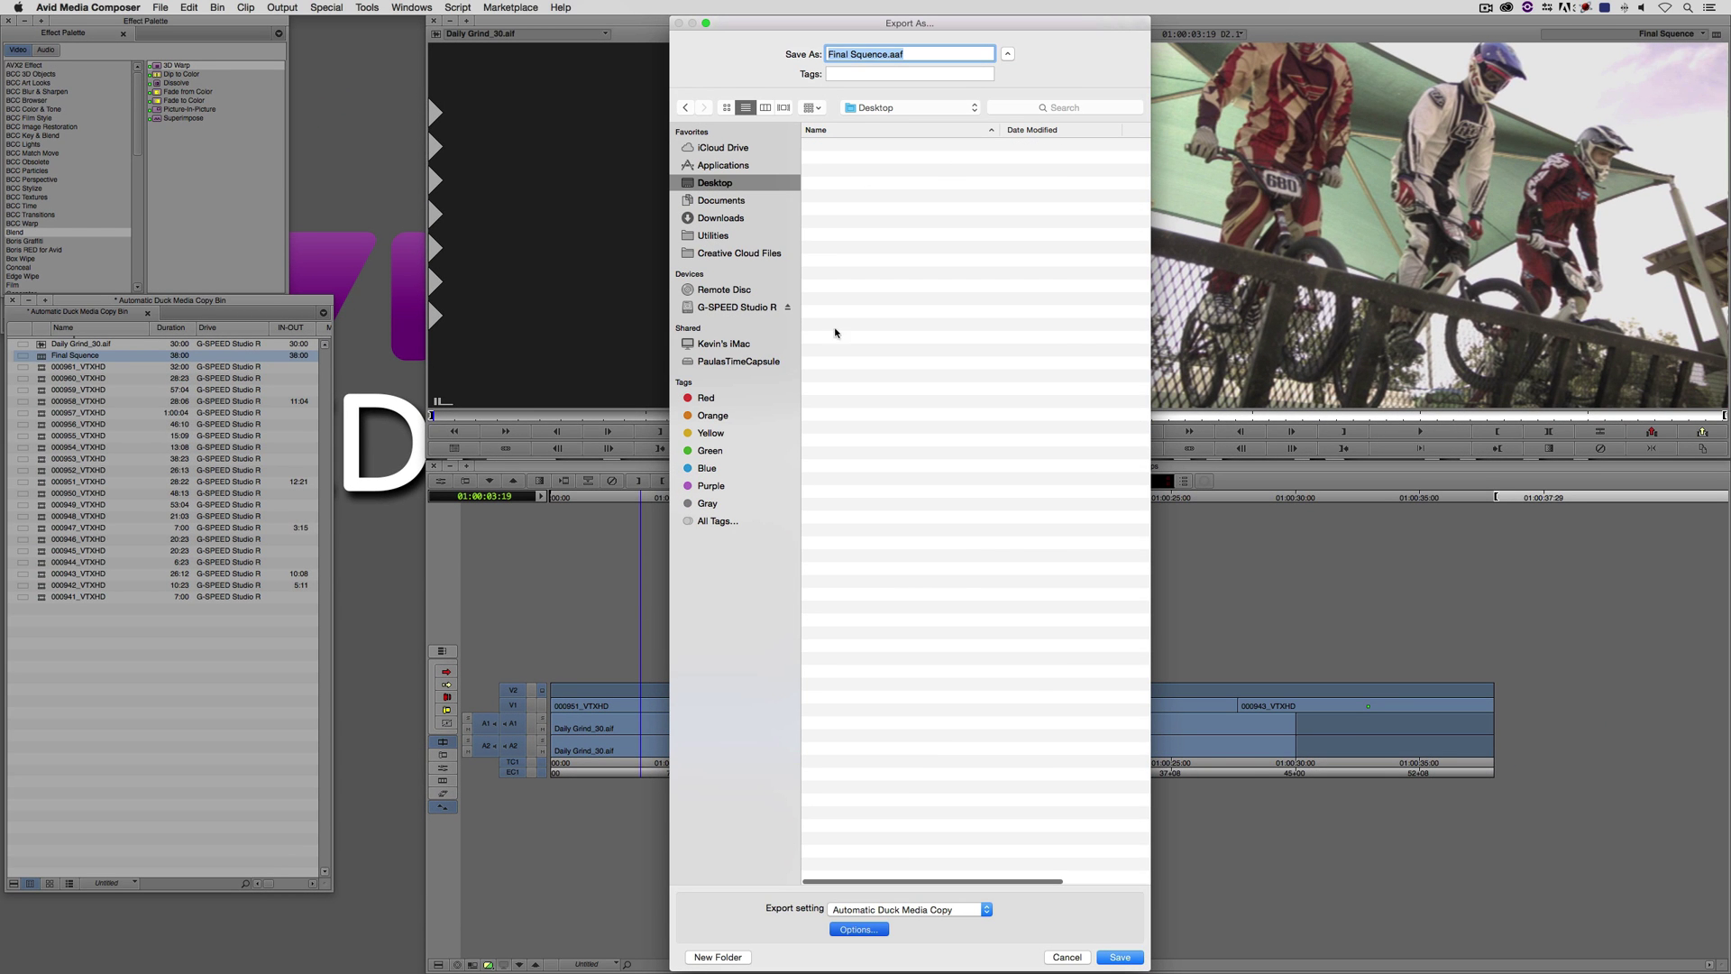
pyautogui.click(1120, 956)
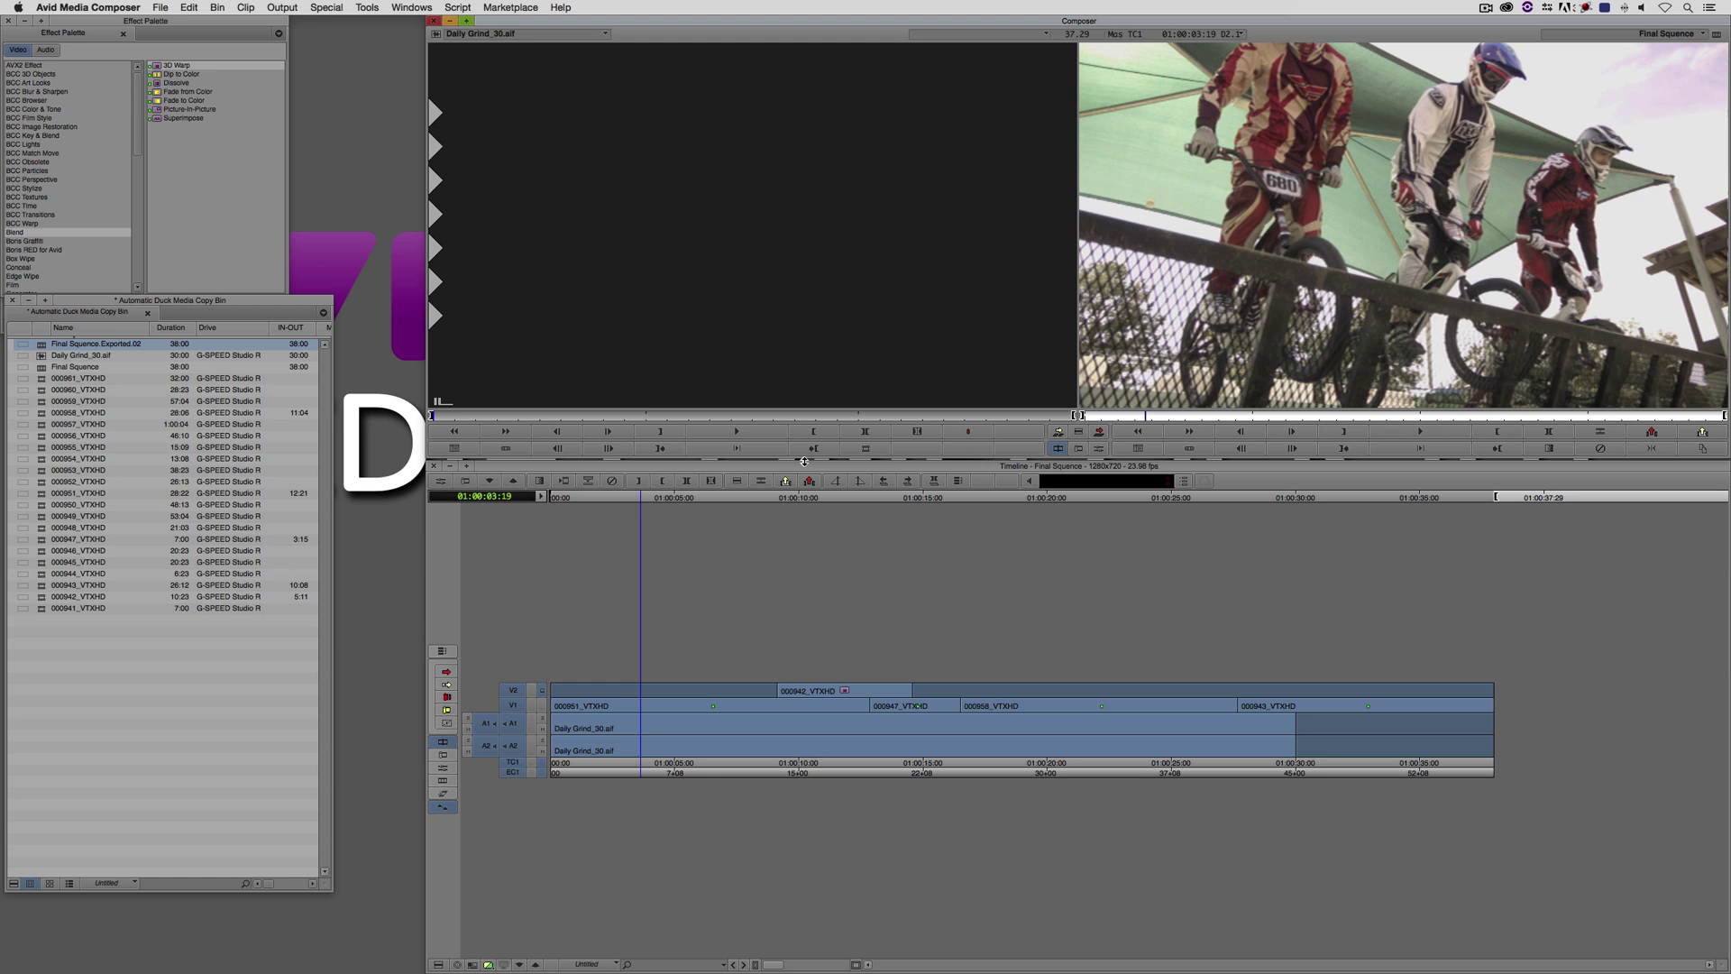
# - Hide Media Composer, launch Automatic Duck Media Copy from the Dock, and centre its window
pyautogui.press('super+h')
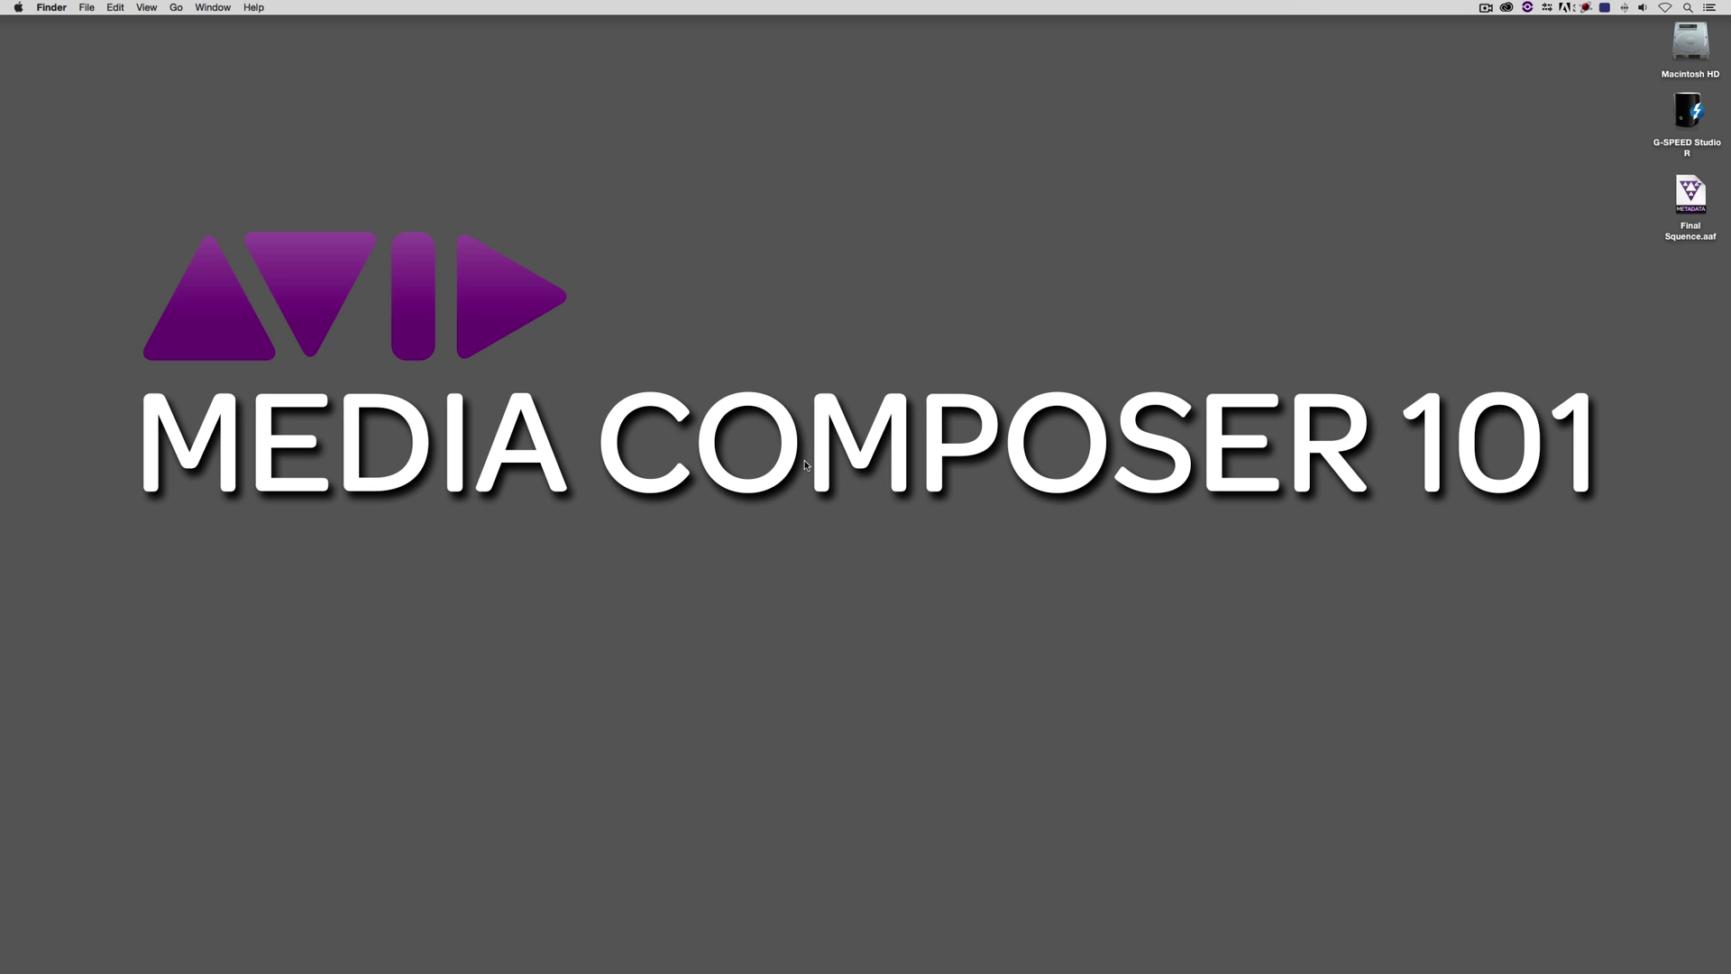
pyautogui.moveTo(1571, 967)
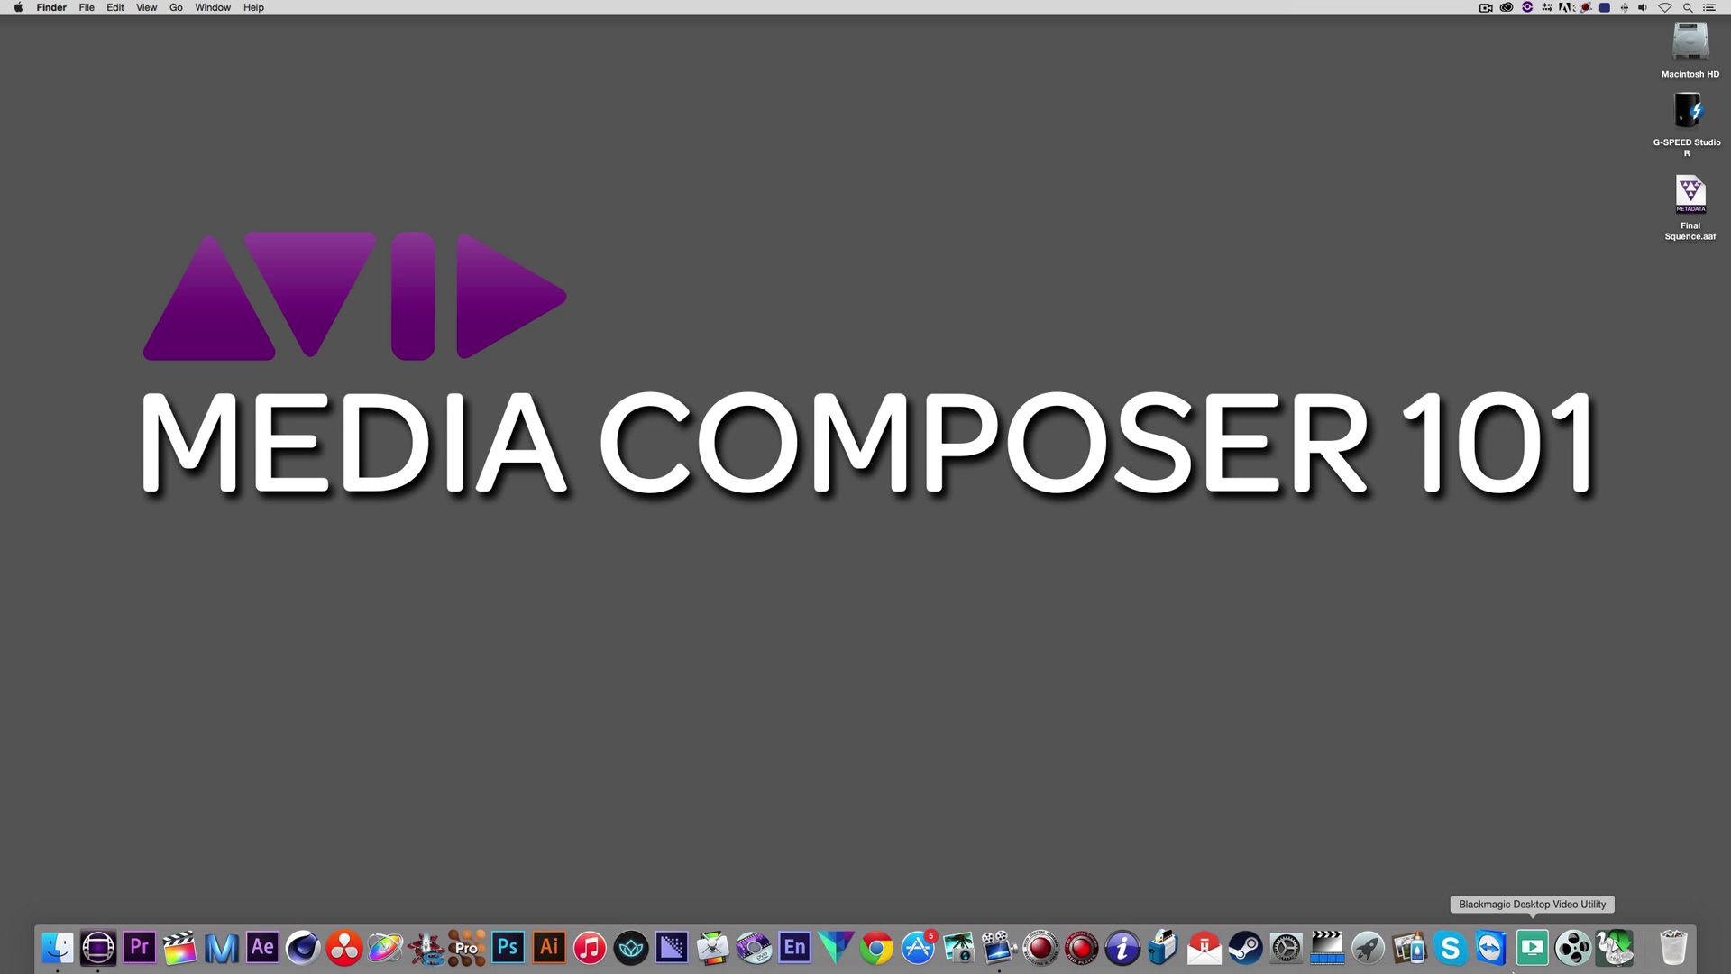
pyautogui.click(1618, 947)
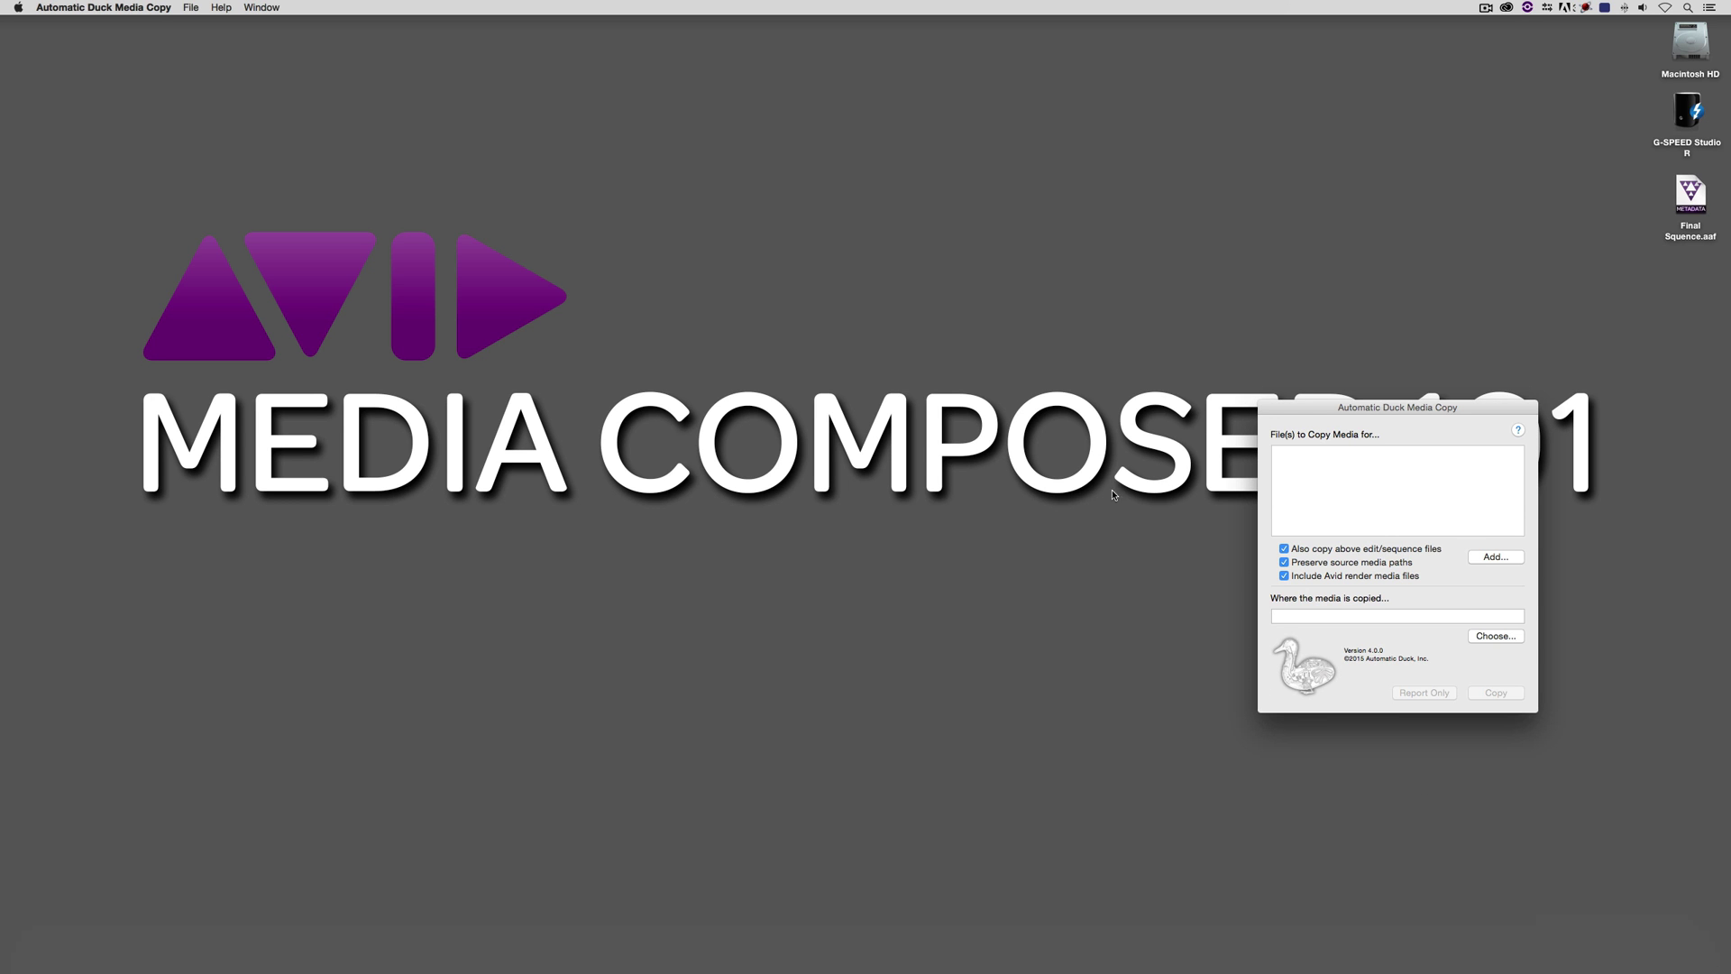
pyautogui.moveTo(1304, 418); pyautogui.dragTo(639, 63)
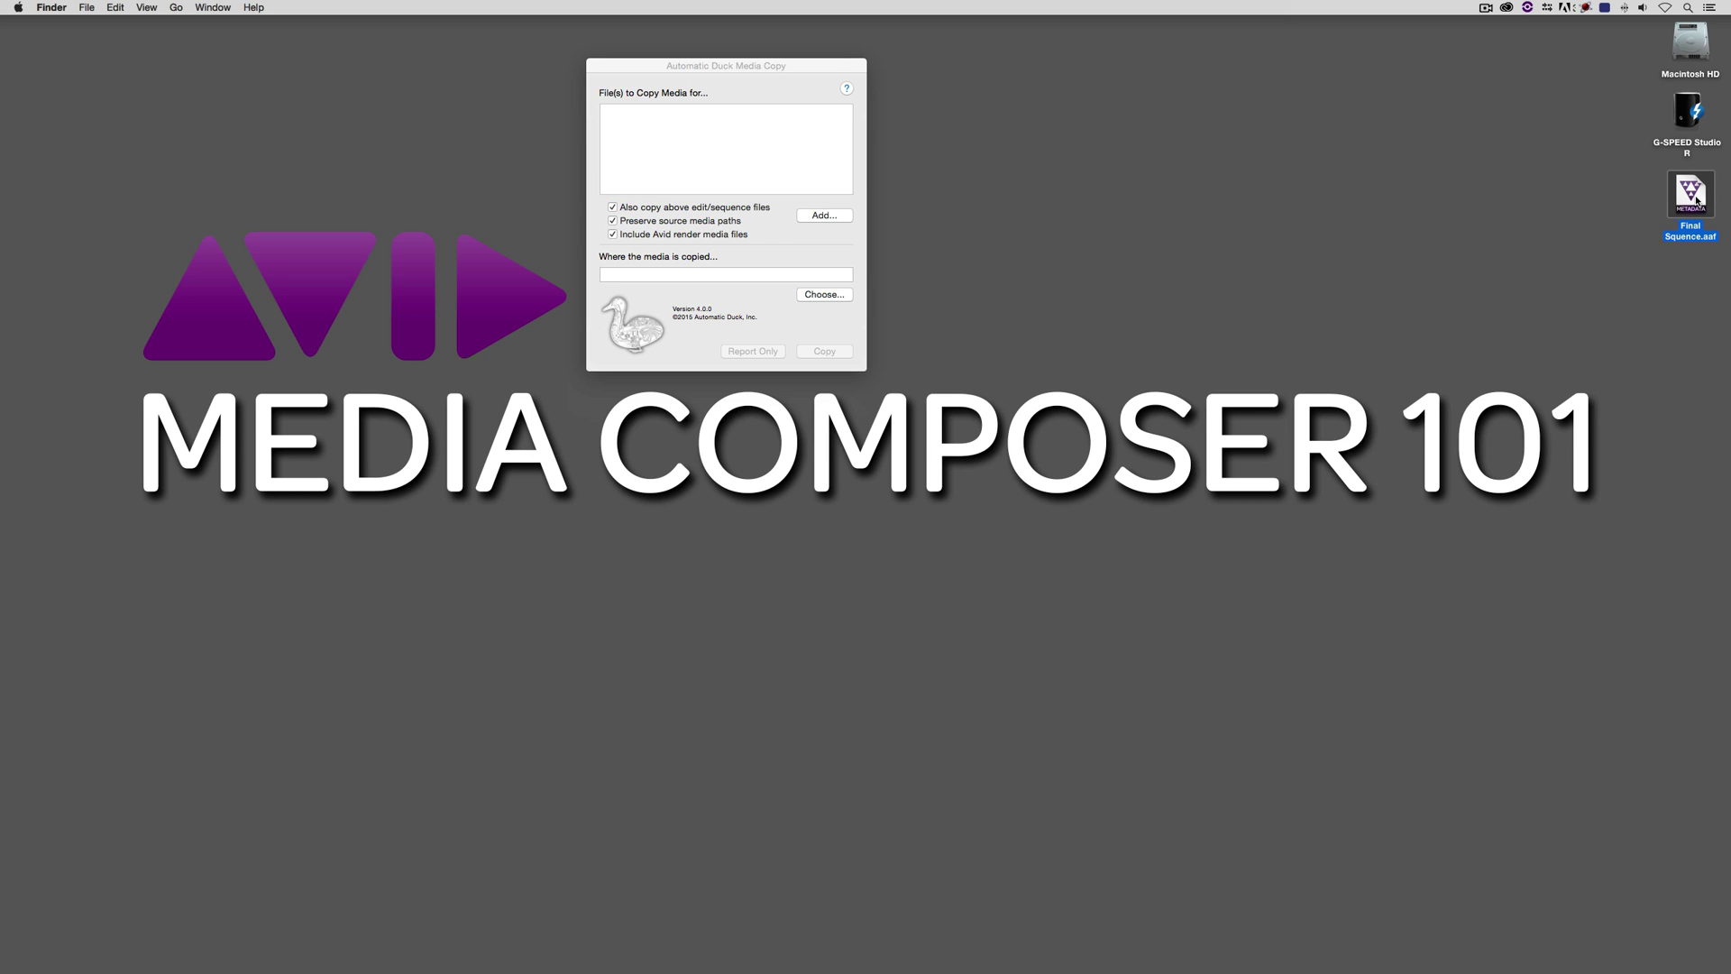
# - Add Final Squence.aaf to the copy list and switch off Preserve source media paths
pyautogui.moveTo(1694, 198); pyautogui.dragTo(626, 198)
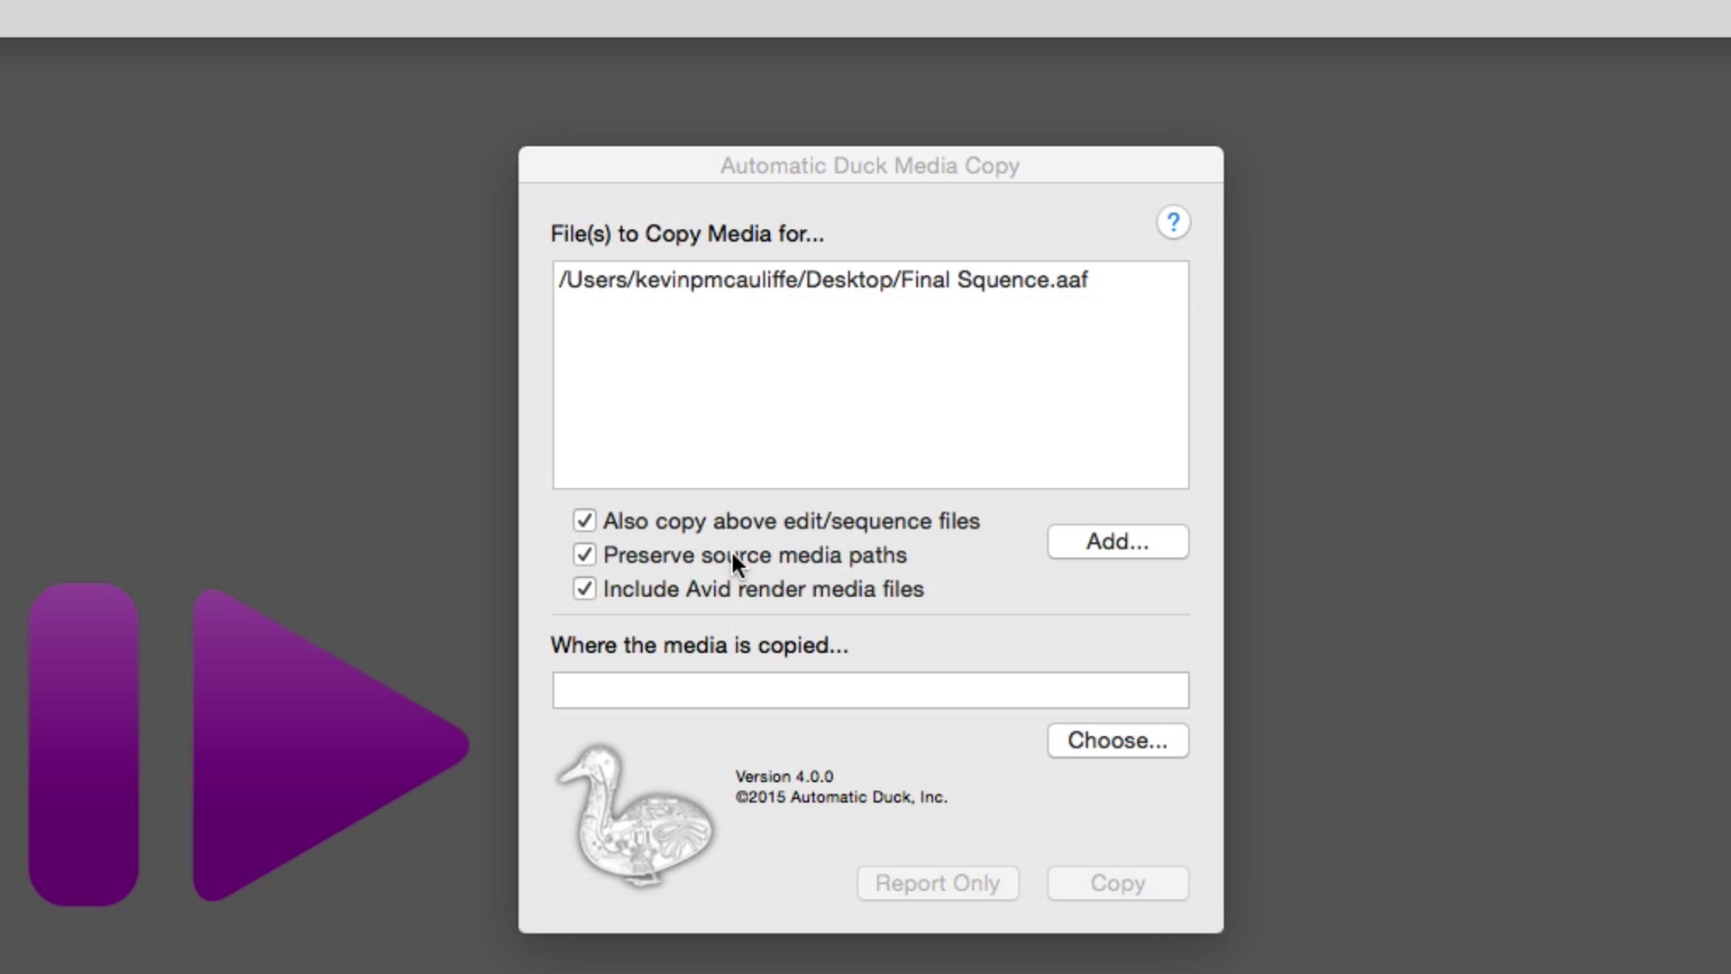
pyautogui.click(824, 555)
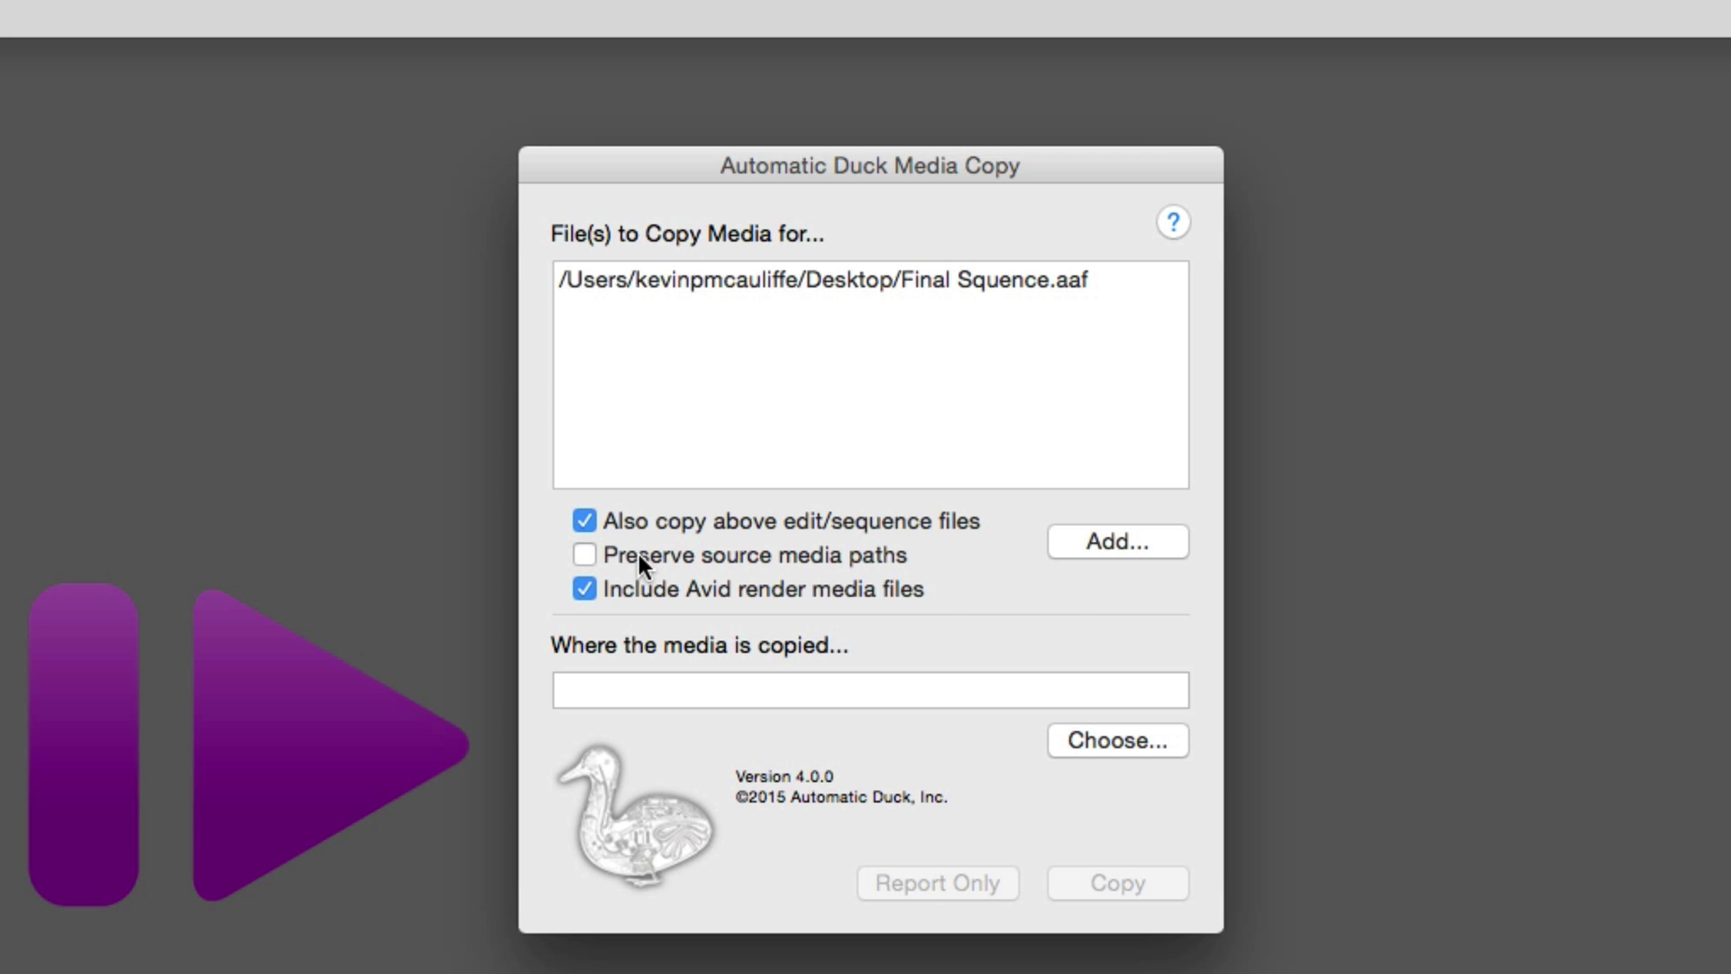
pyautogui.moveTo(636, 552)
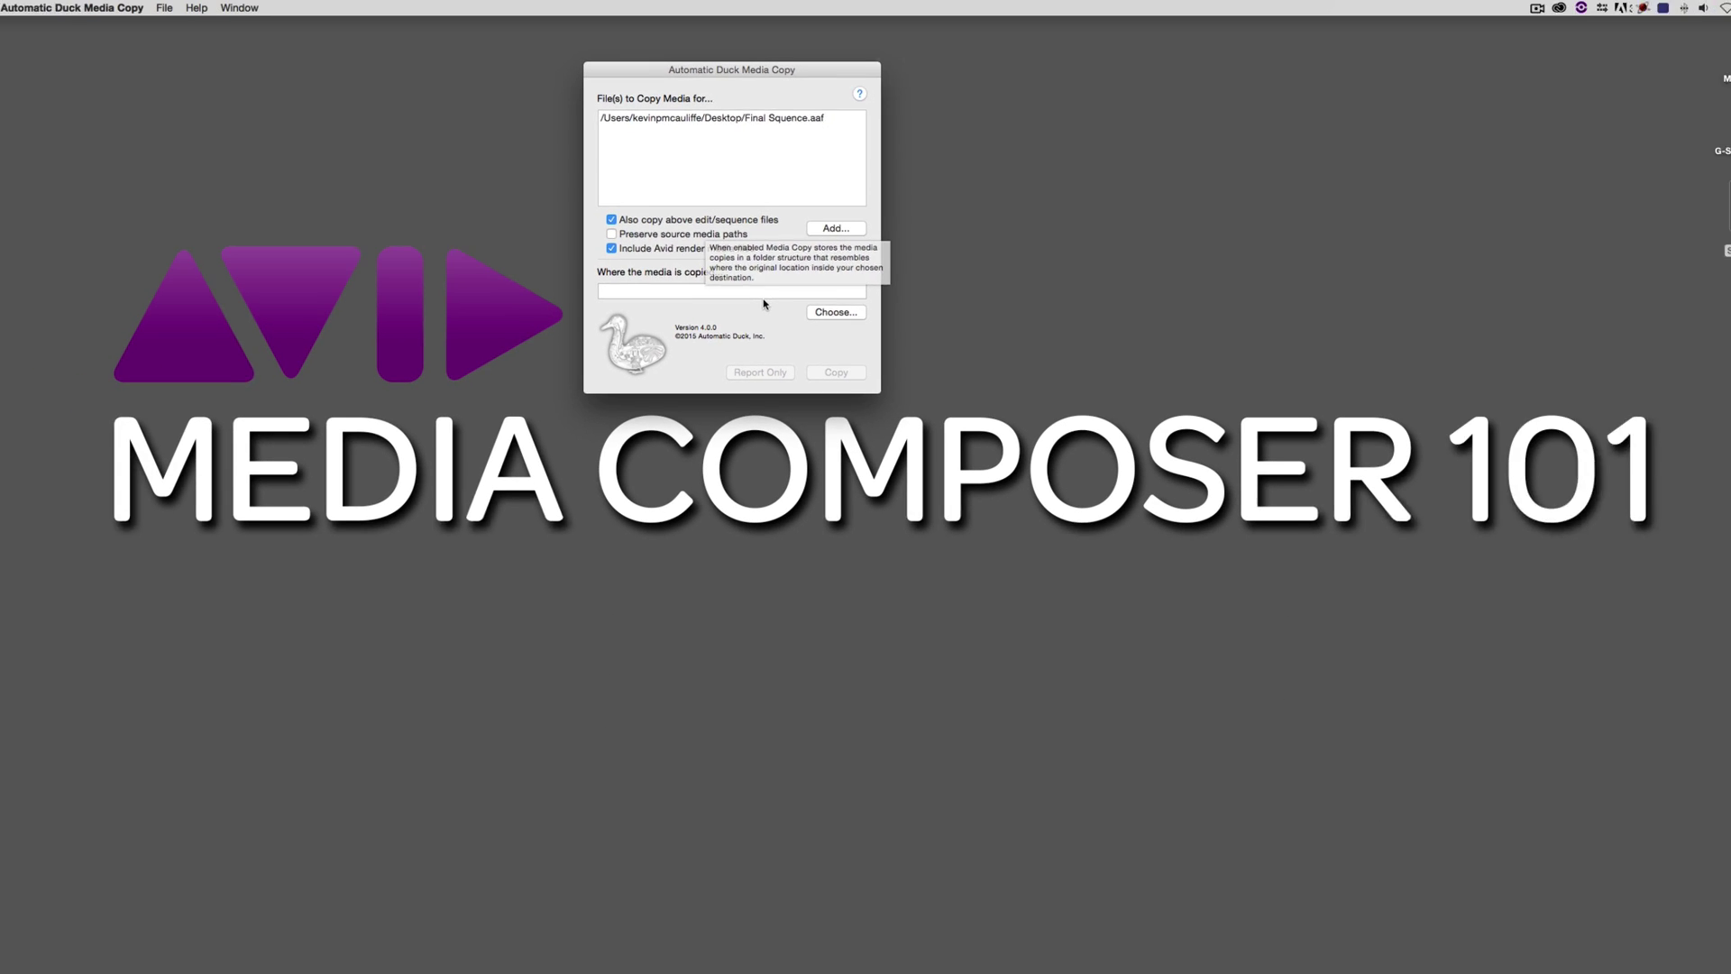
# - Make a new Desktop folder 'Take Me With You' the destination and start copying
pyautogui.click(815, 313)
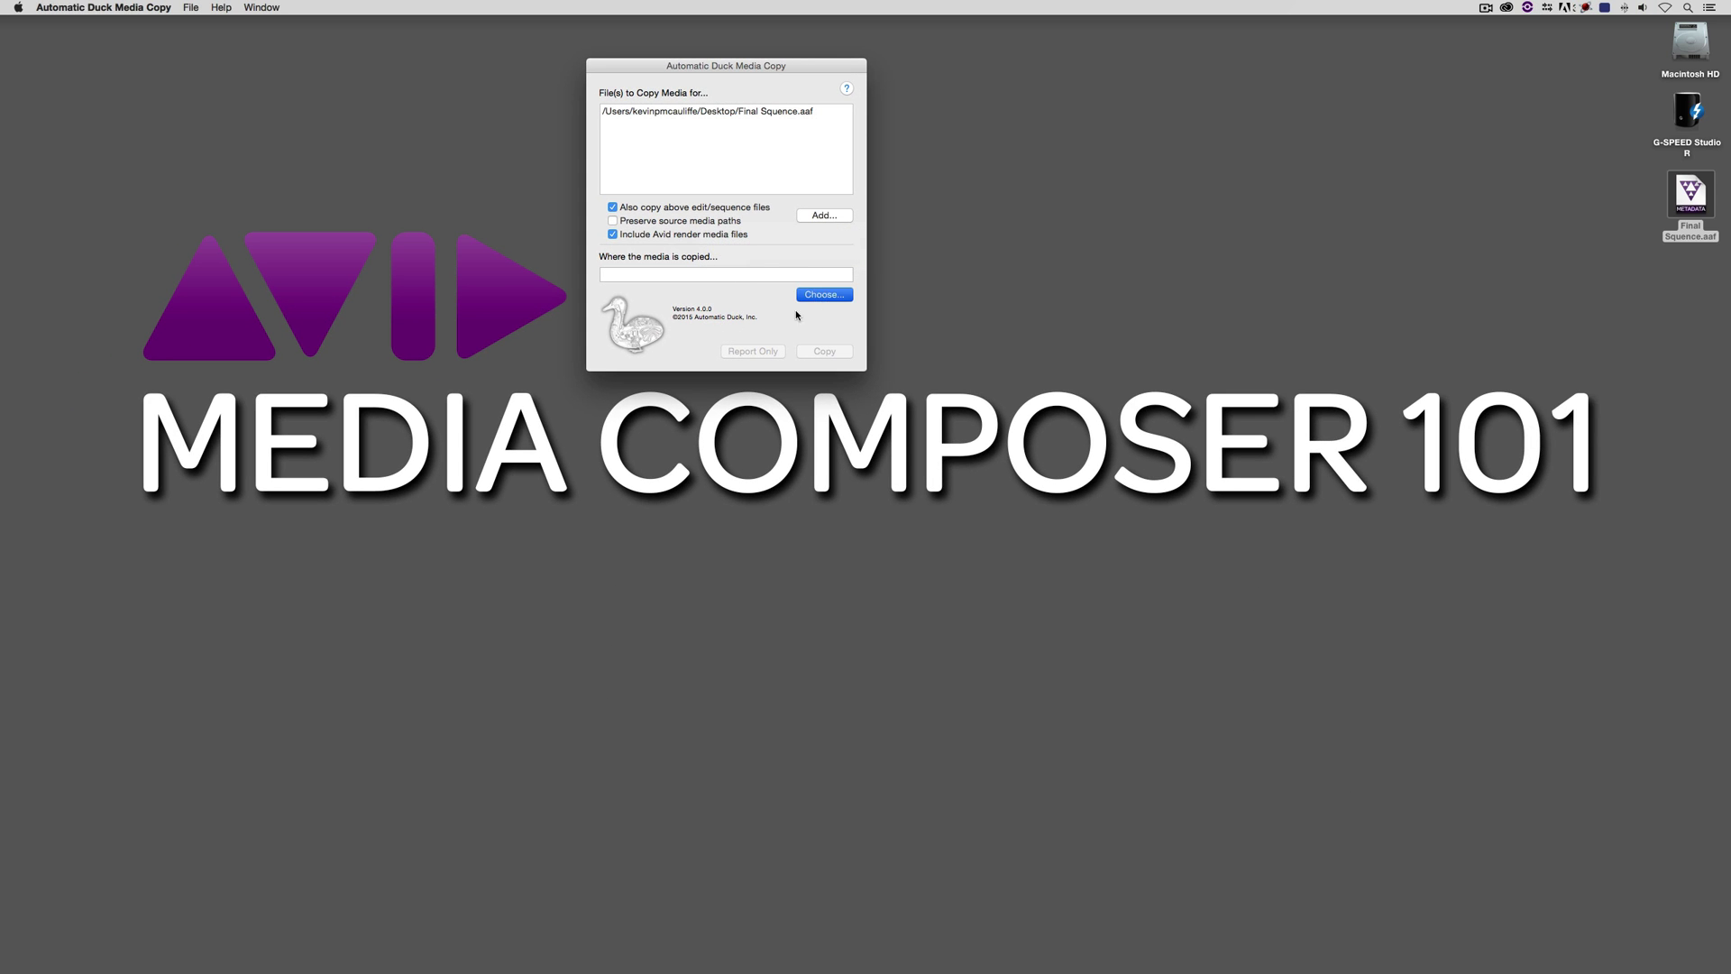
pyautogui.click(539, 195)
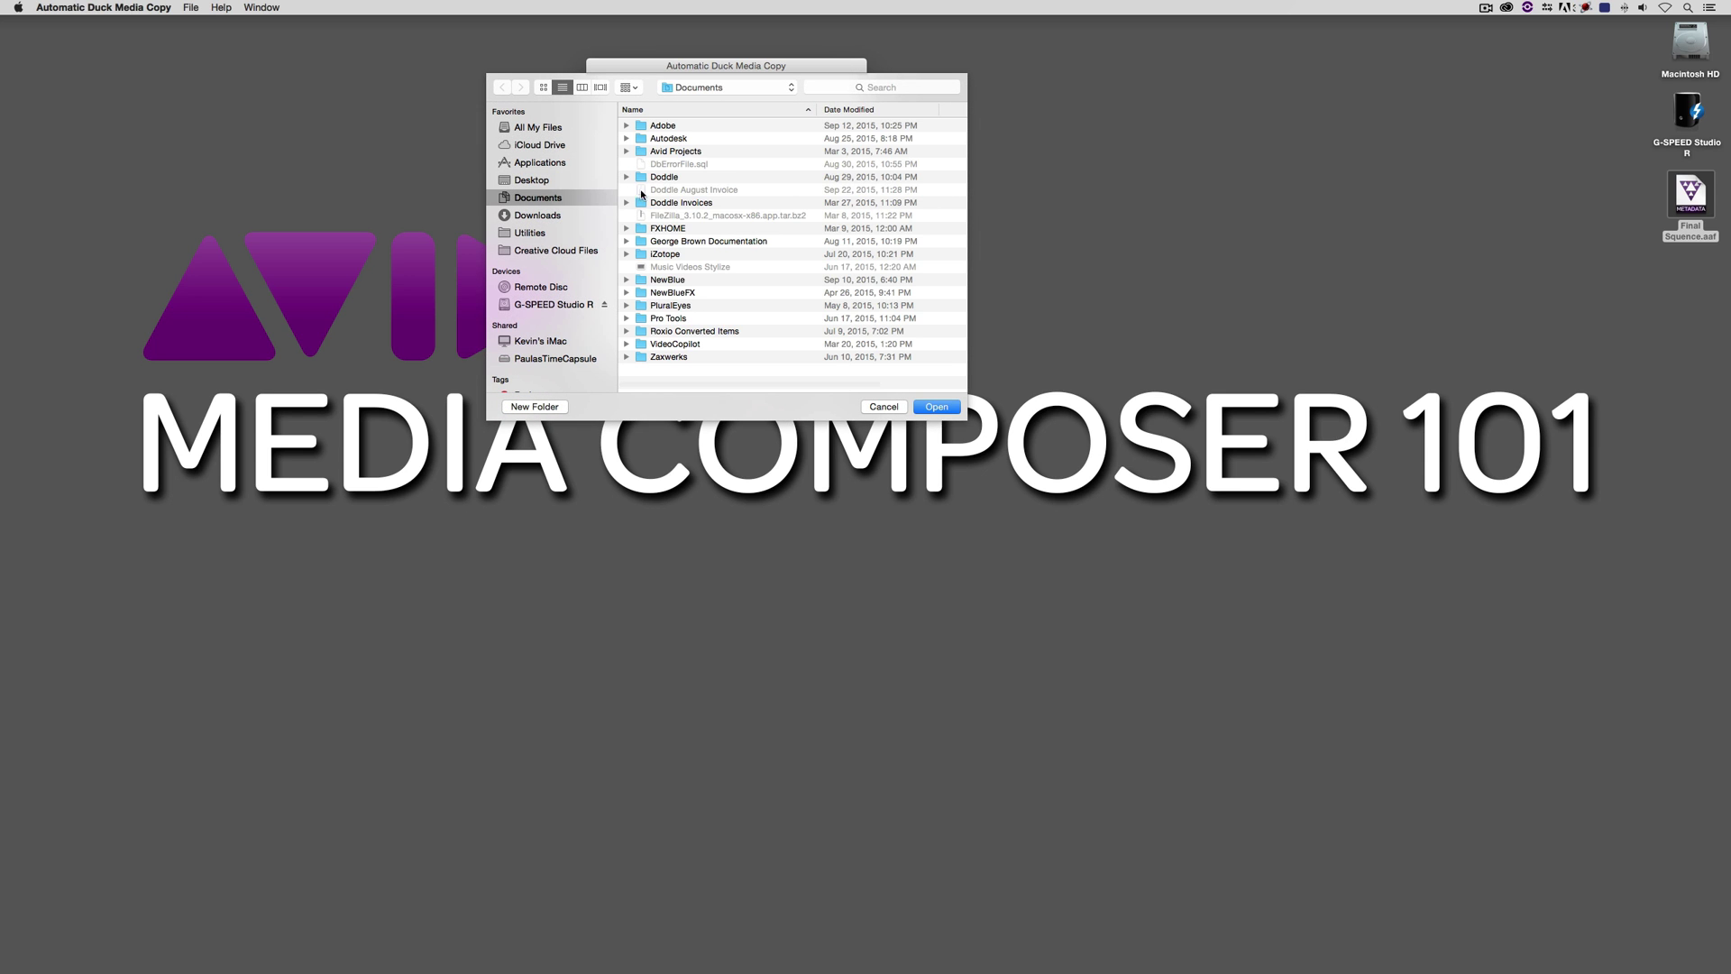
pyautogui.click(534, 181)
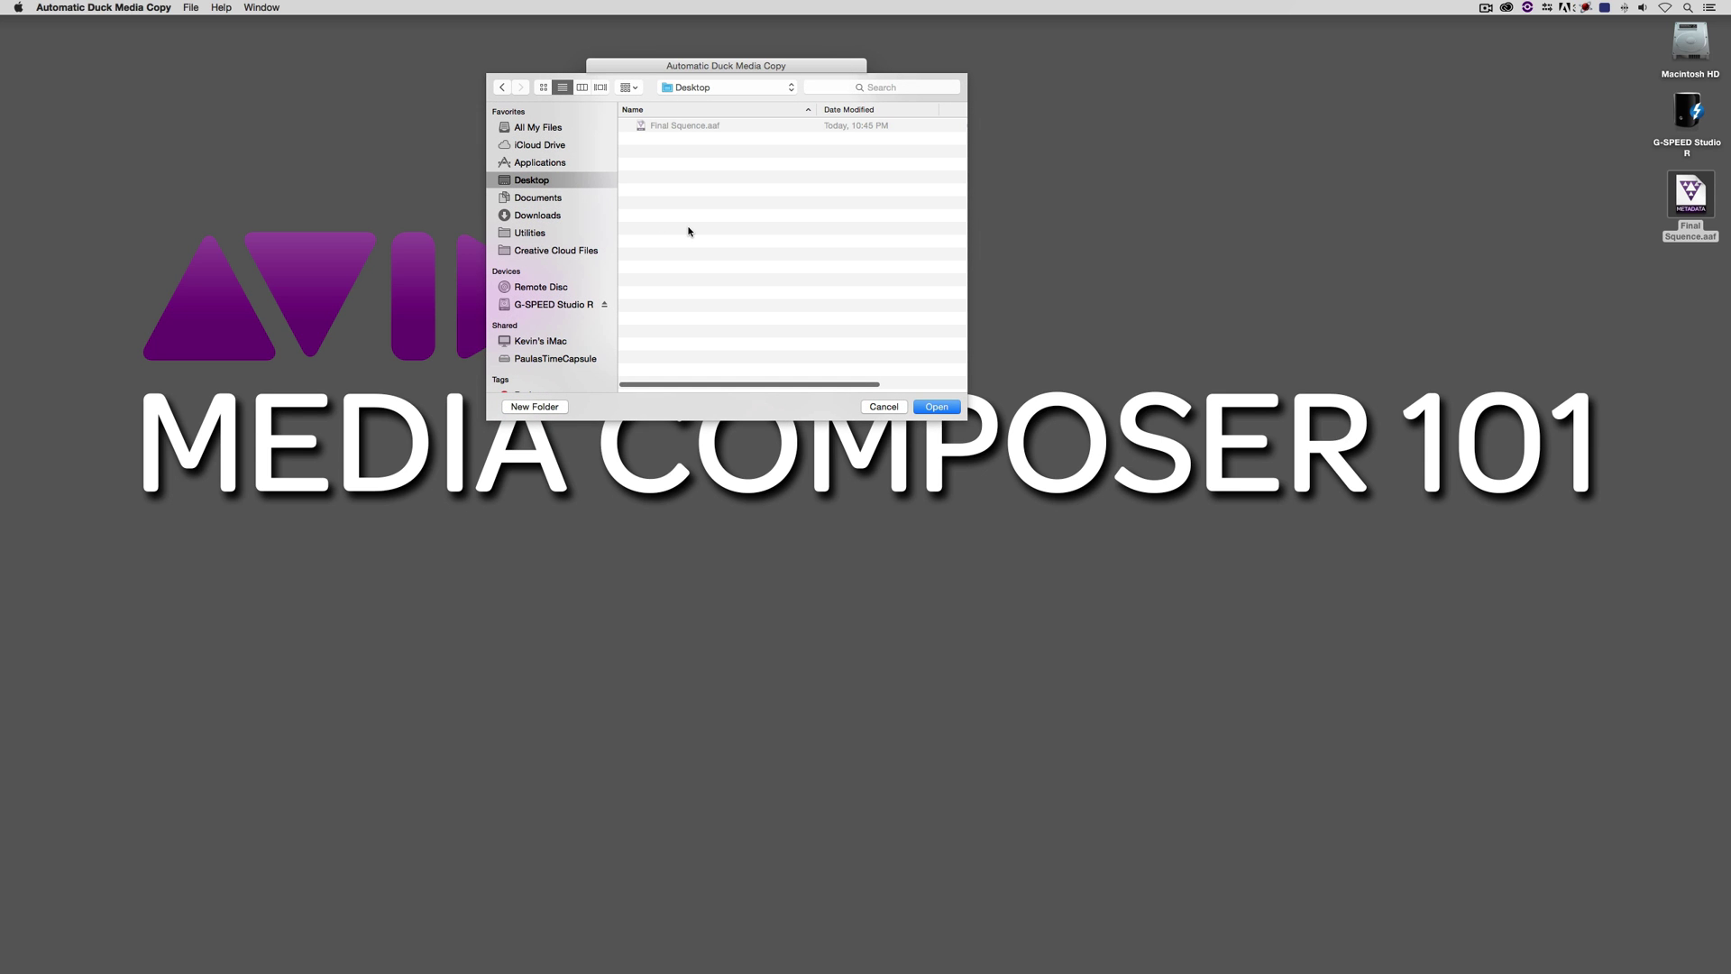
pyautogui.press('super+shift+n')
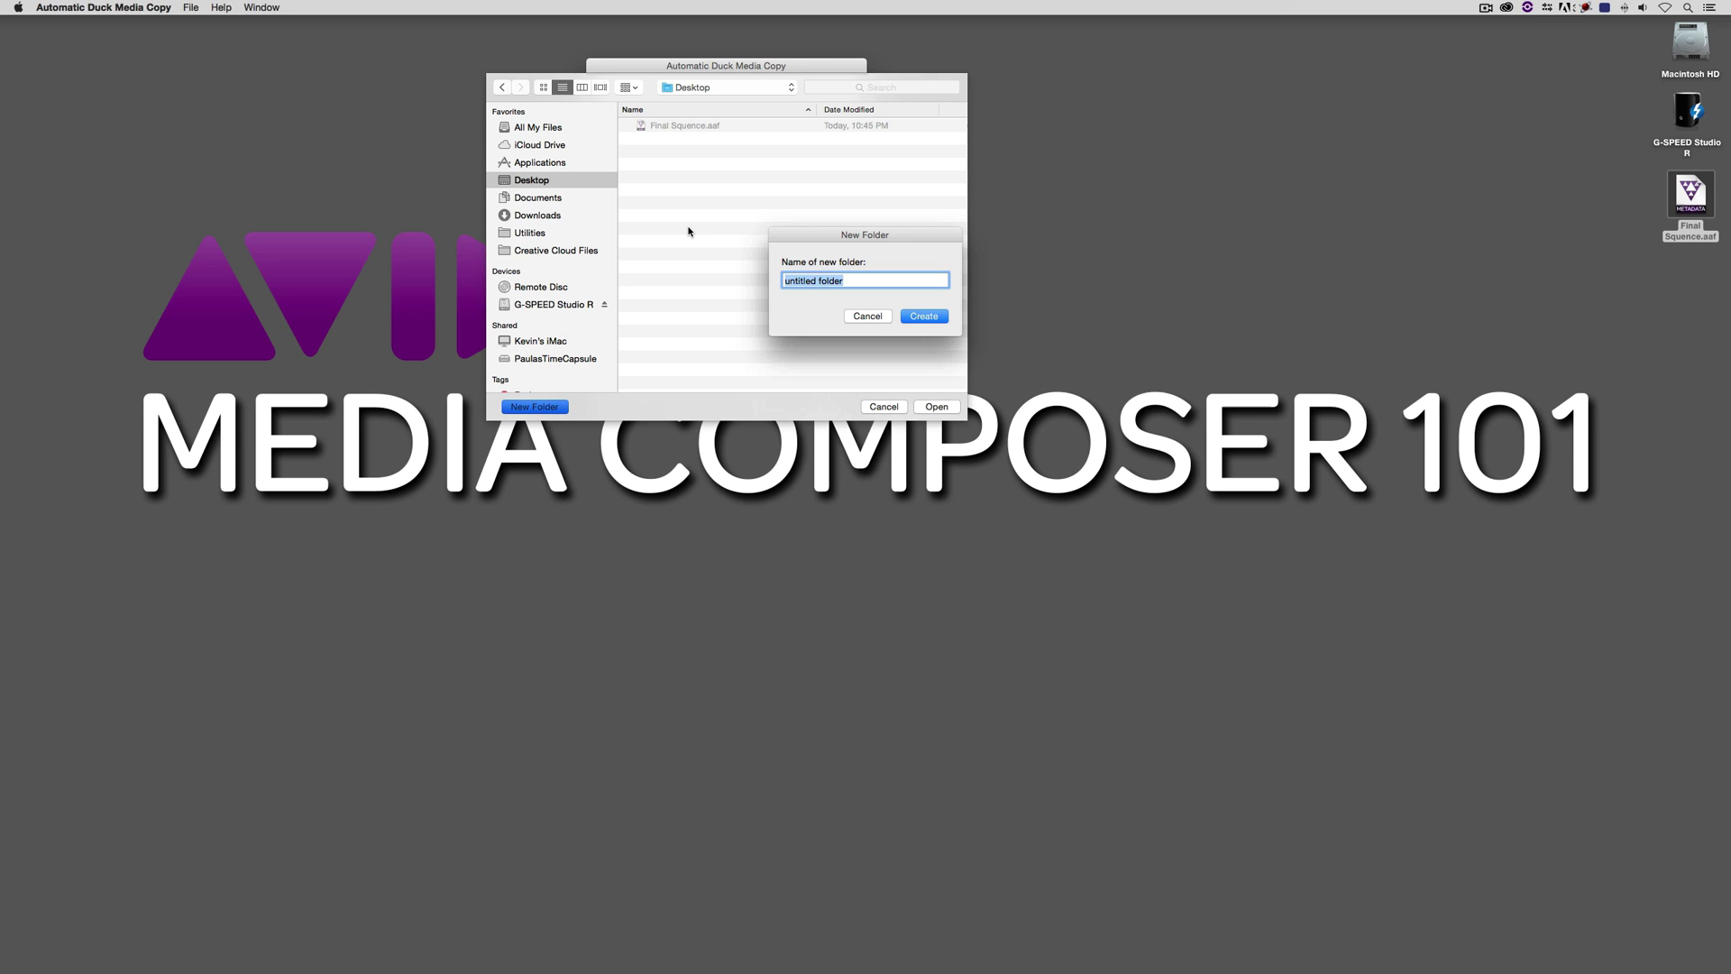
pyautogui.write('Take Me With You')
pyautogui.press('Return')
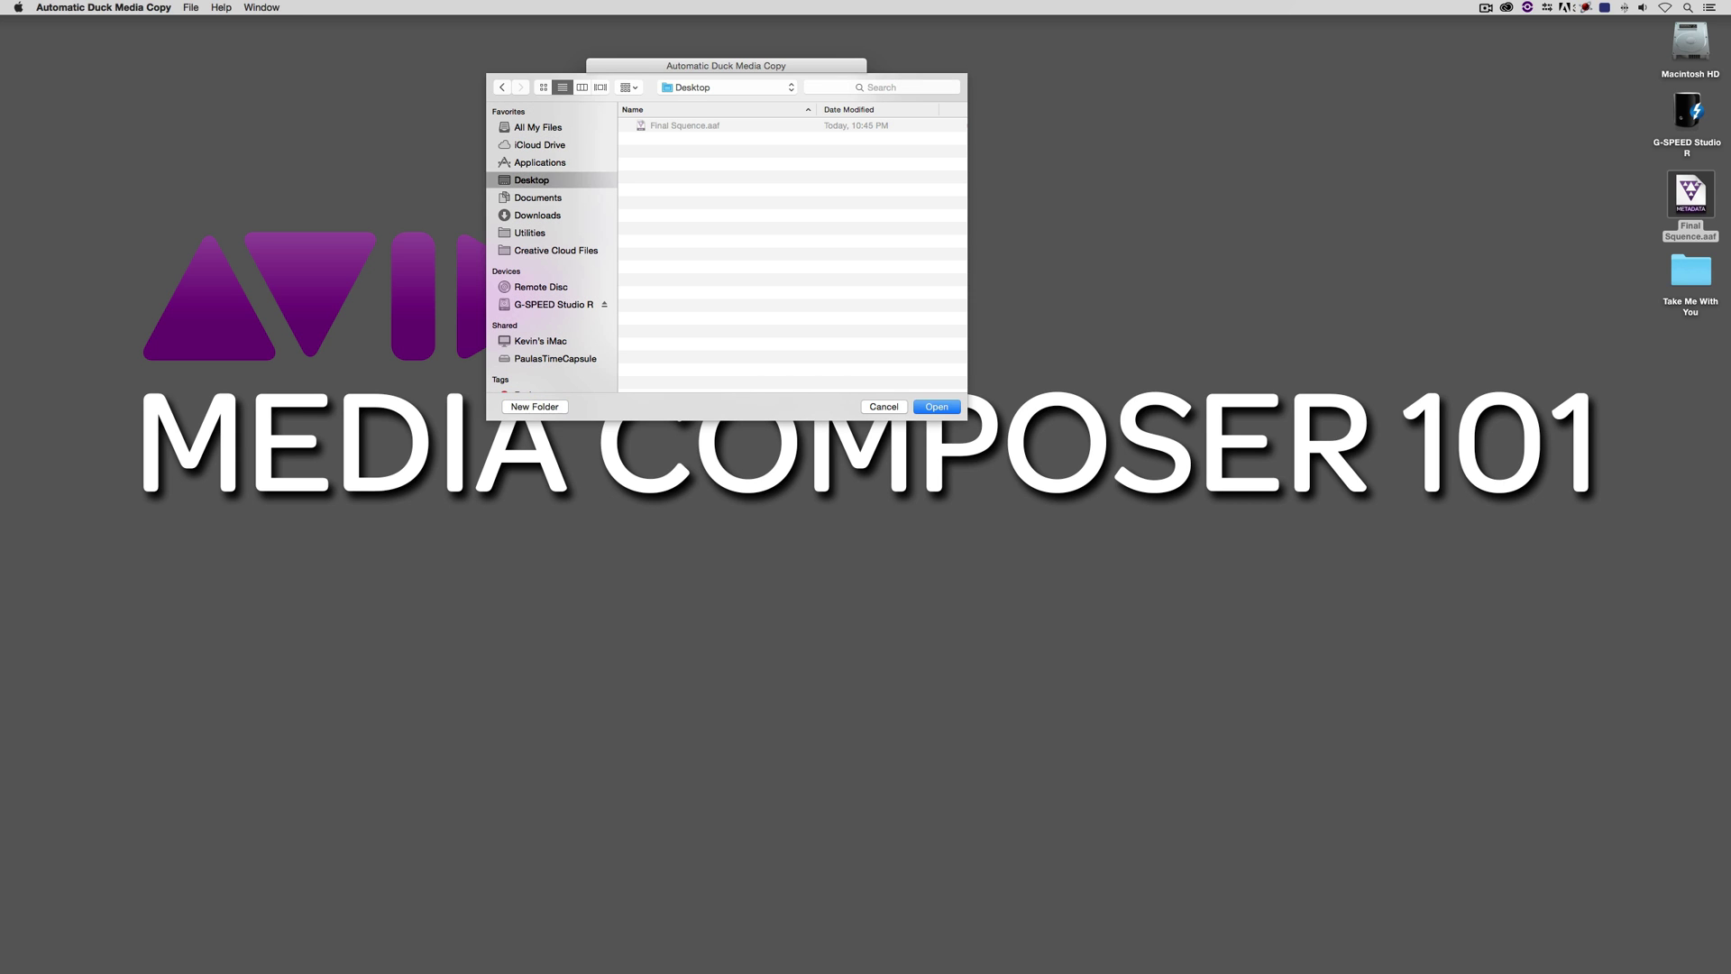
pyautogui.click(937, 407)
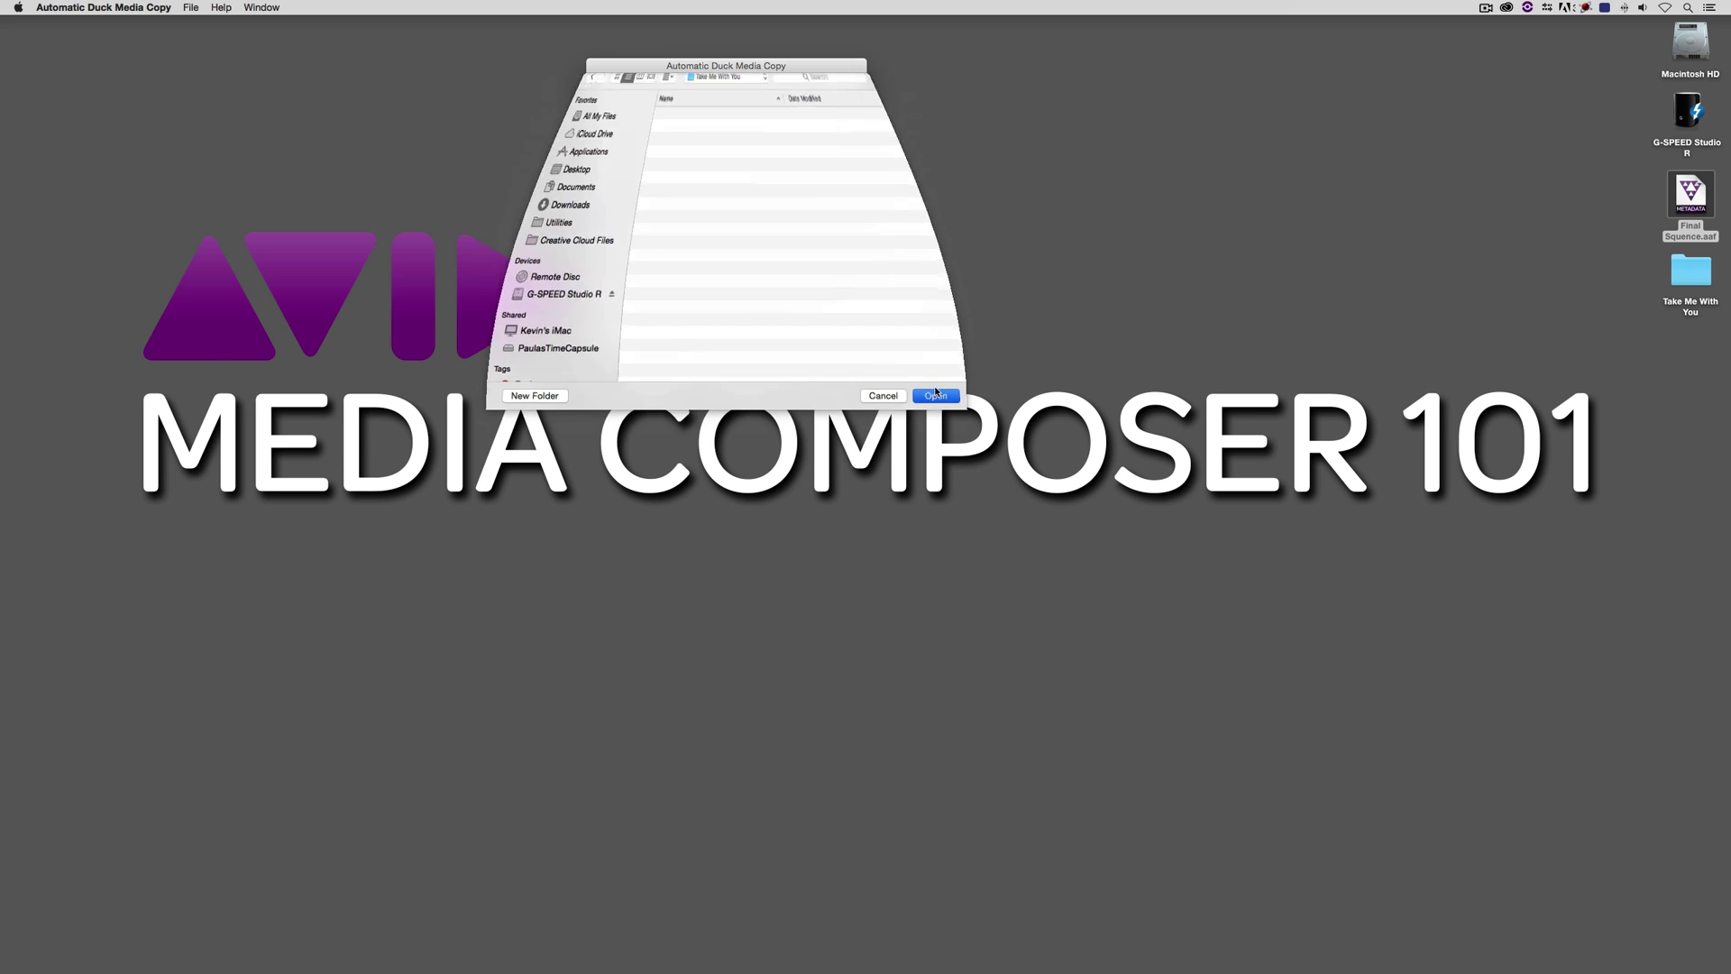
pyautogui.click(817, 352)
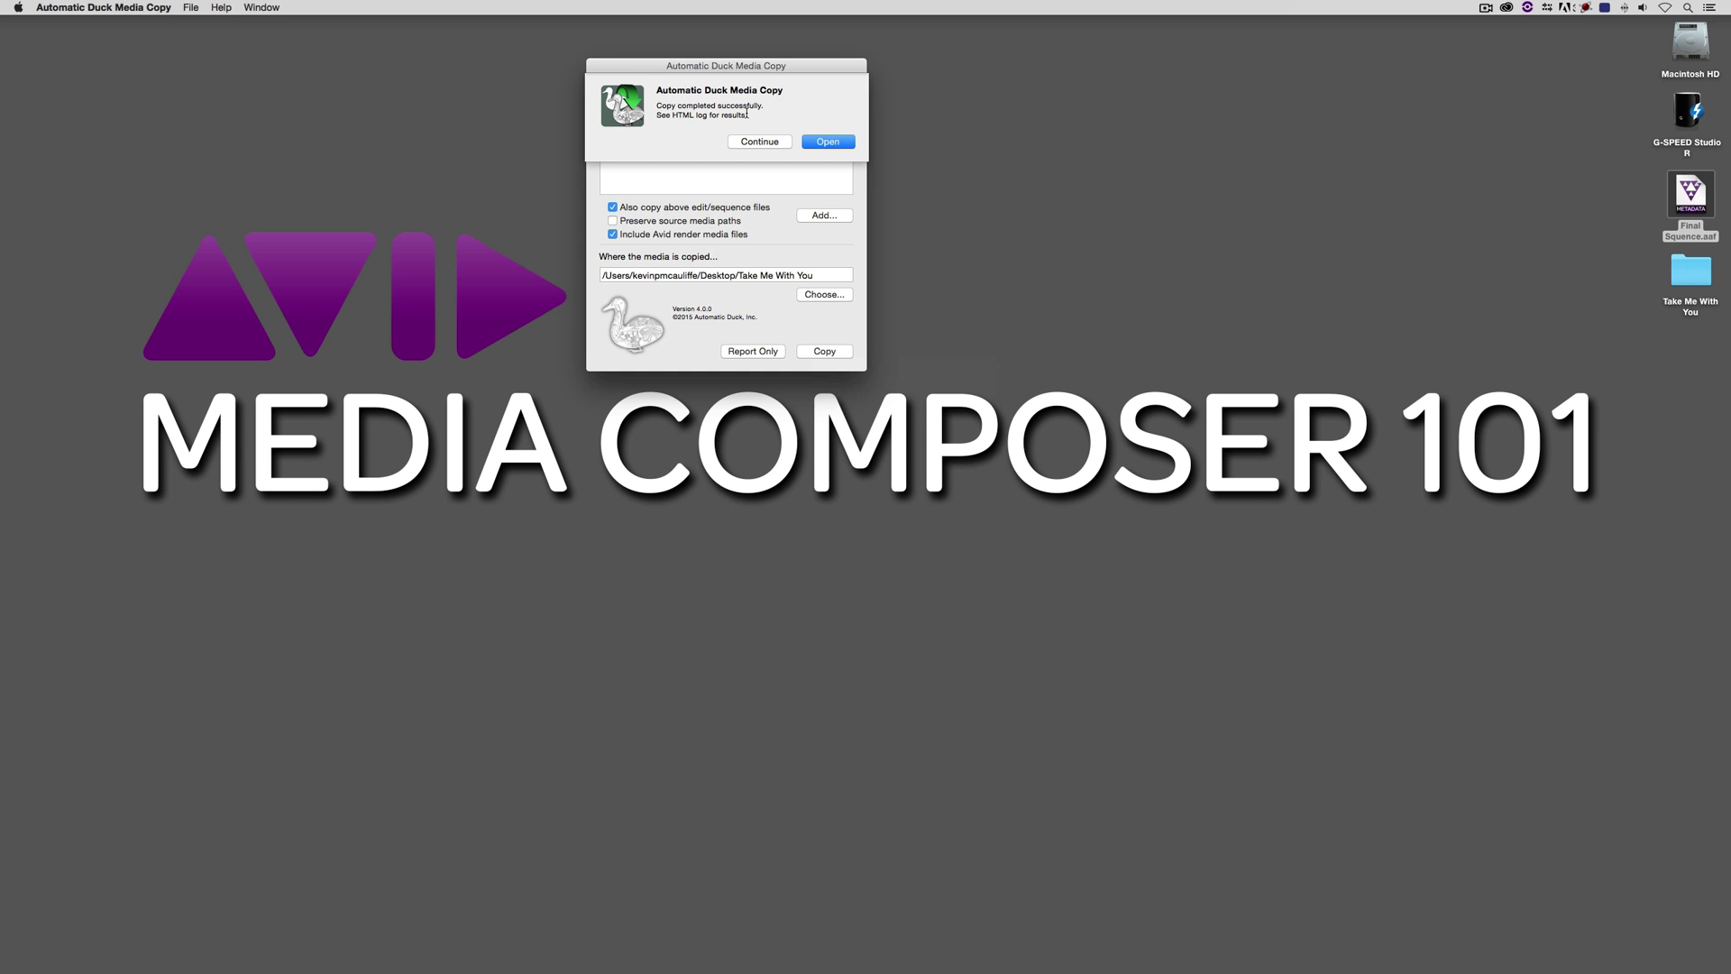
# - Open the copy log, move the dialog aside, and open the Take Me With You folder
pyautogui.click(817, 144)
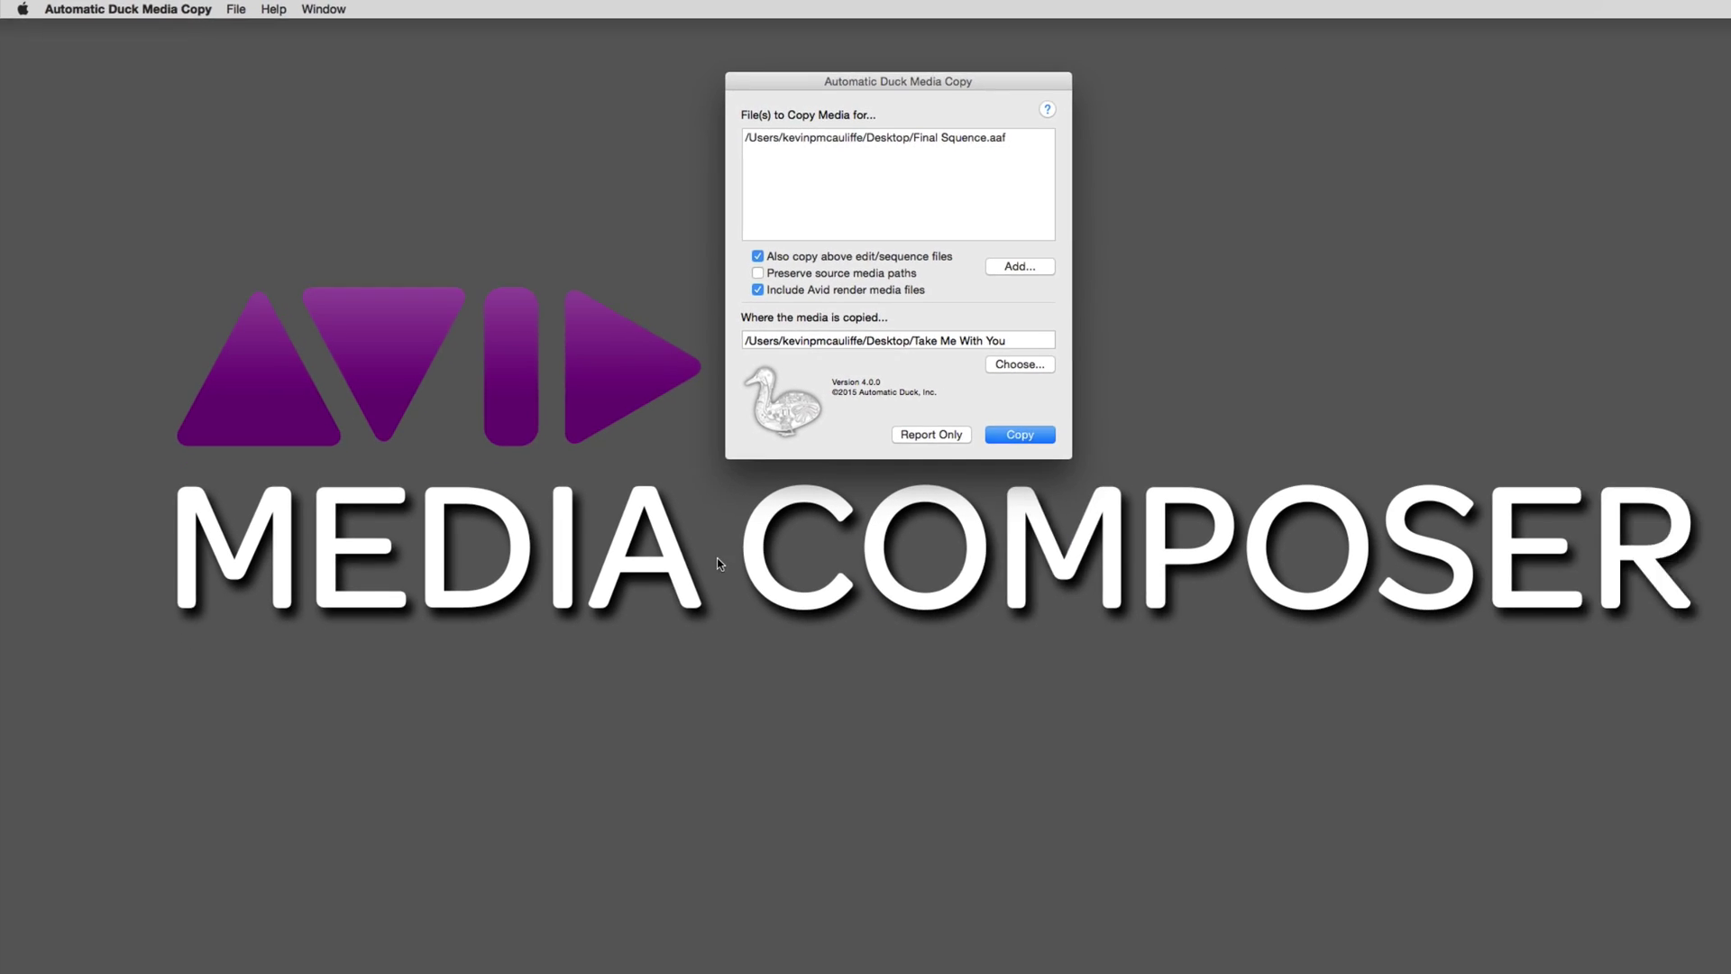
pyautogui.moveTo(678, 67); pyautogui.dragTo(171, 50)
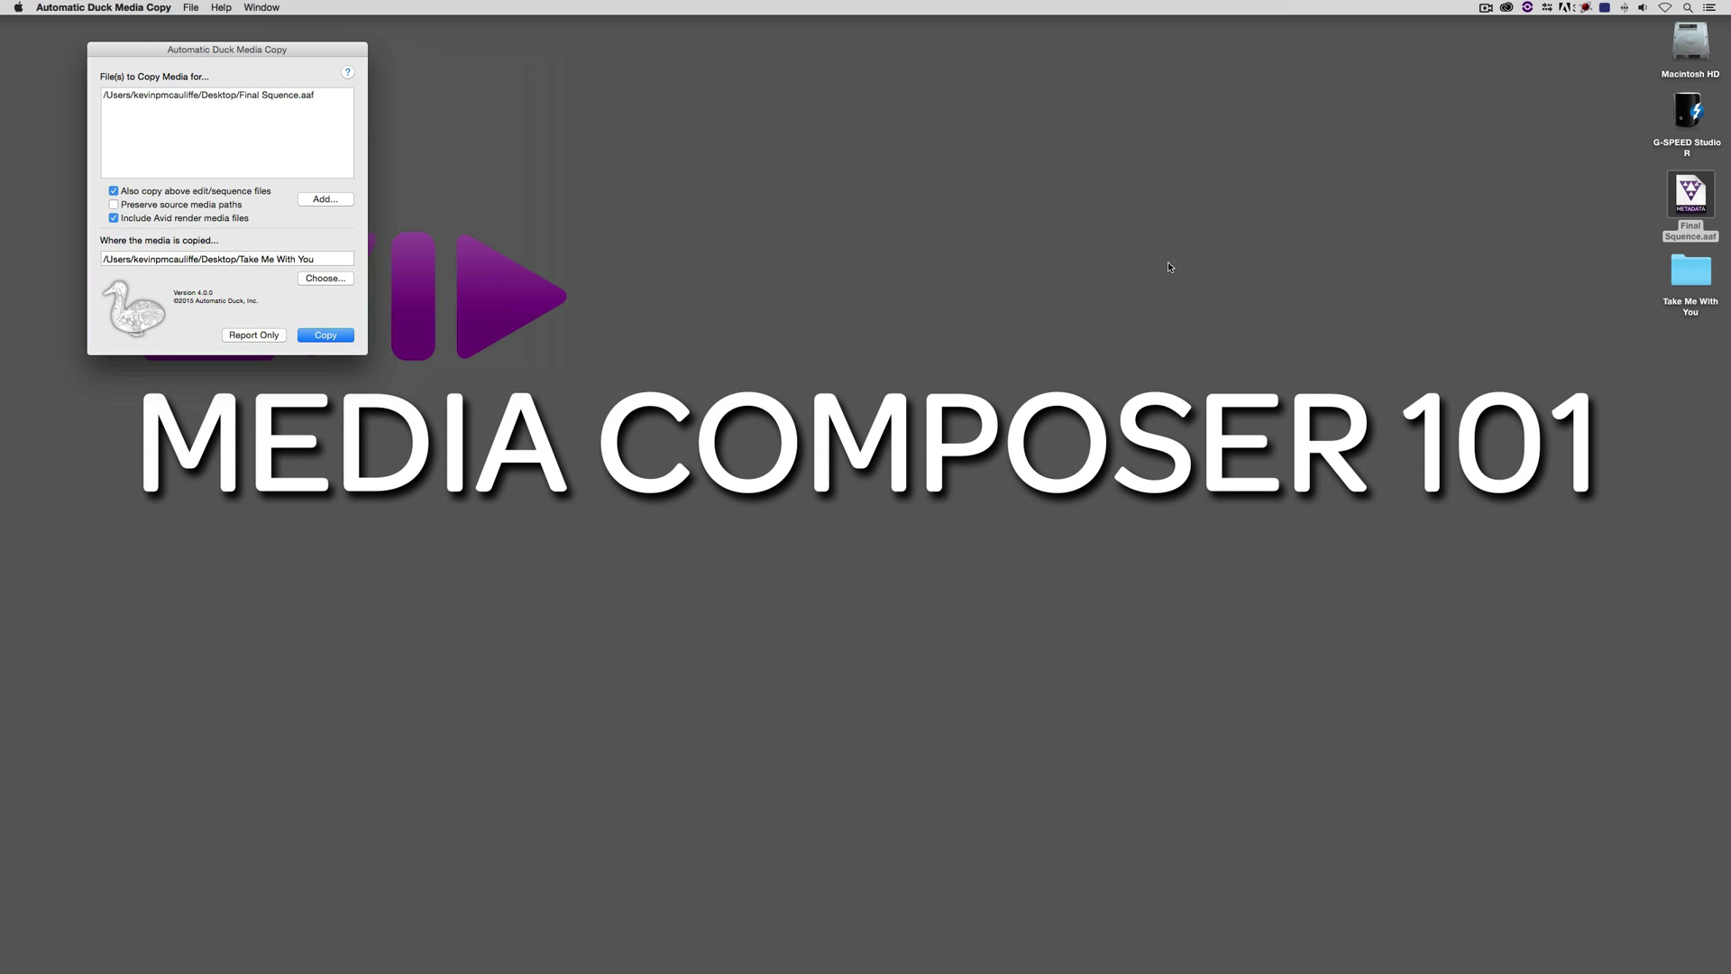
pyautogui.doubleClick(1680, 281)
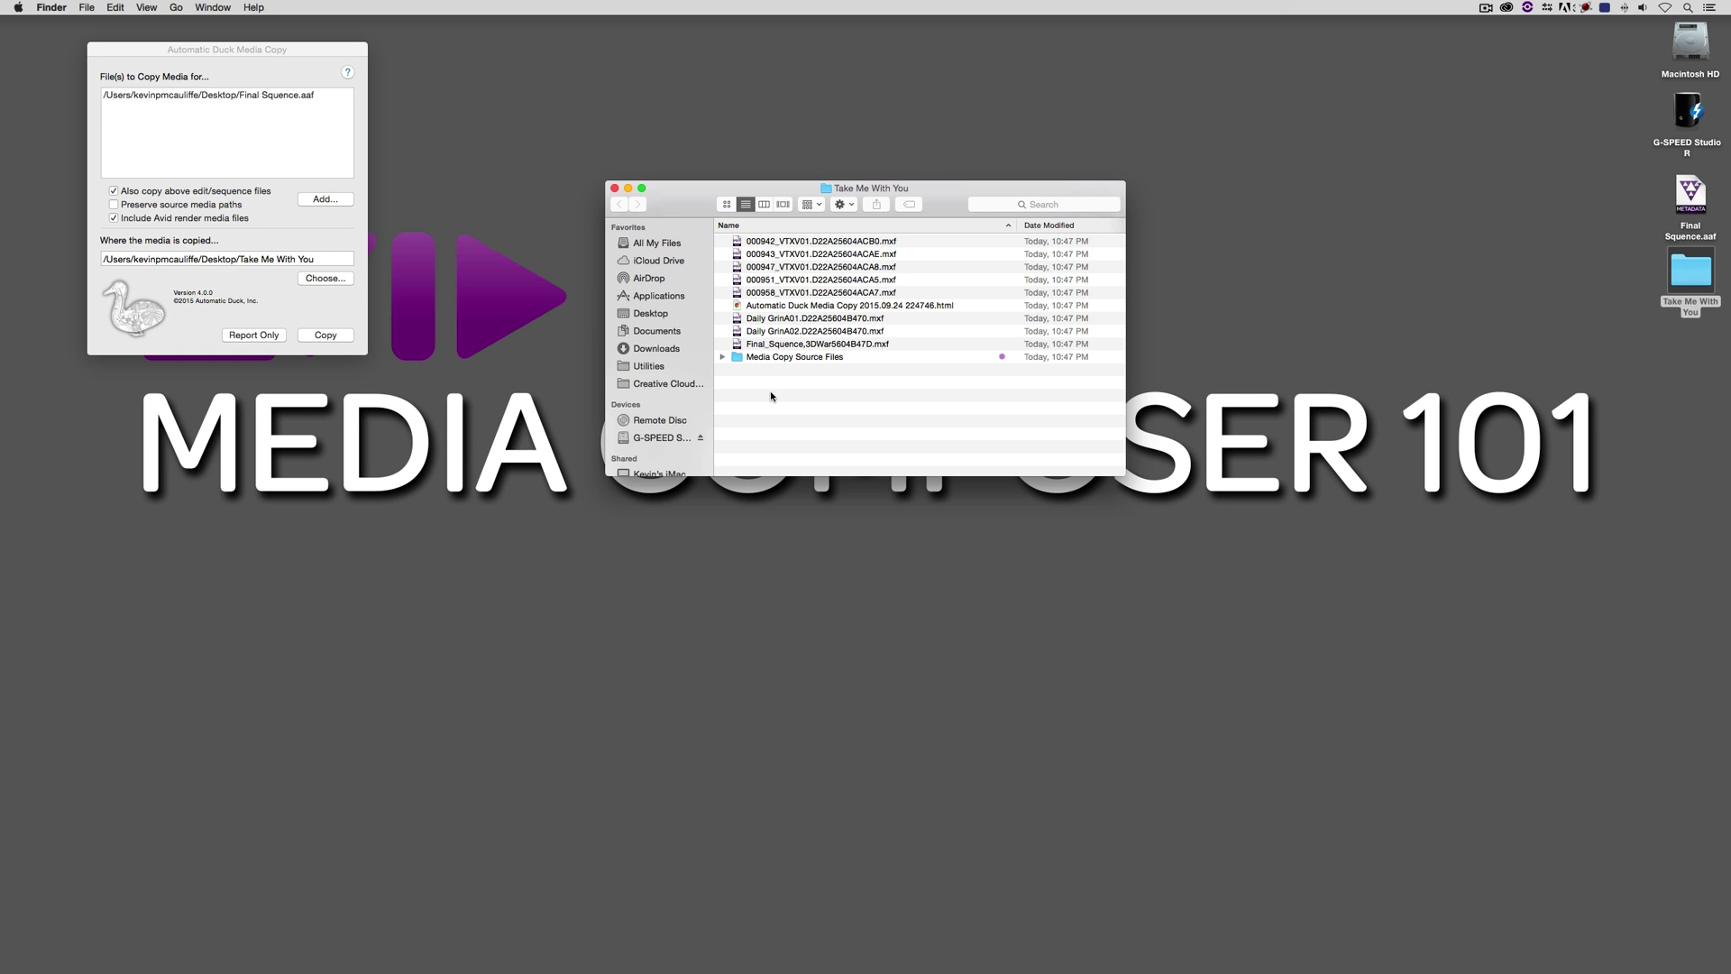
pyautogui.click(817, 305)
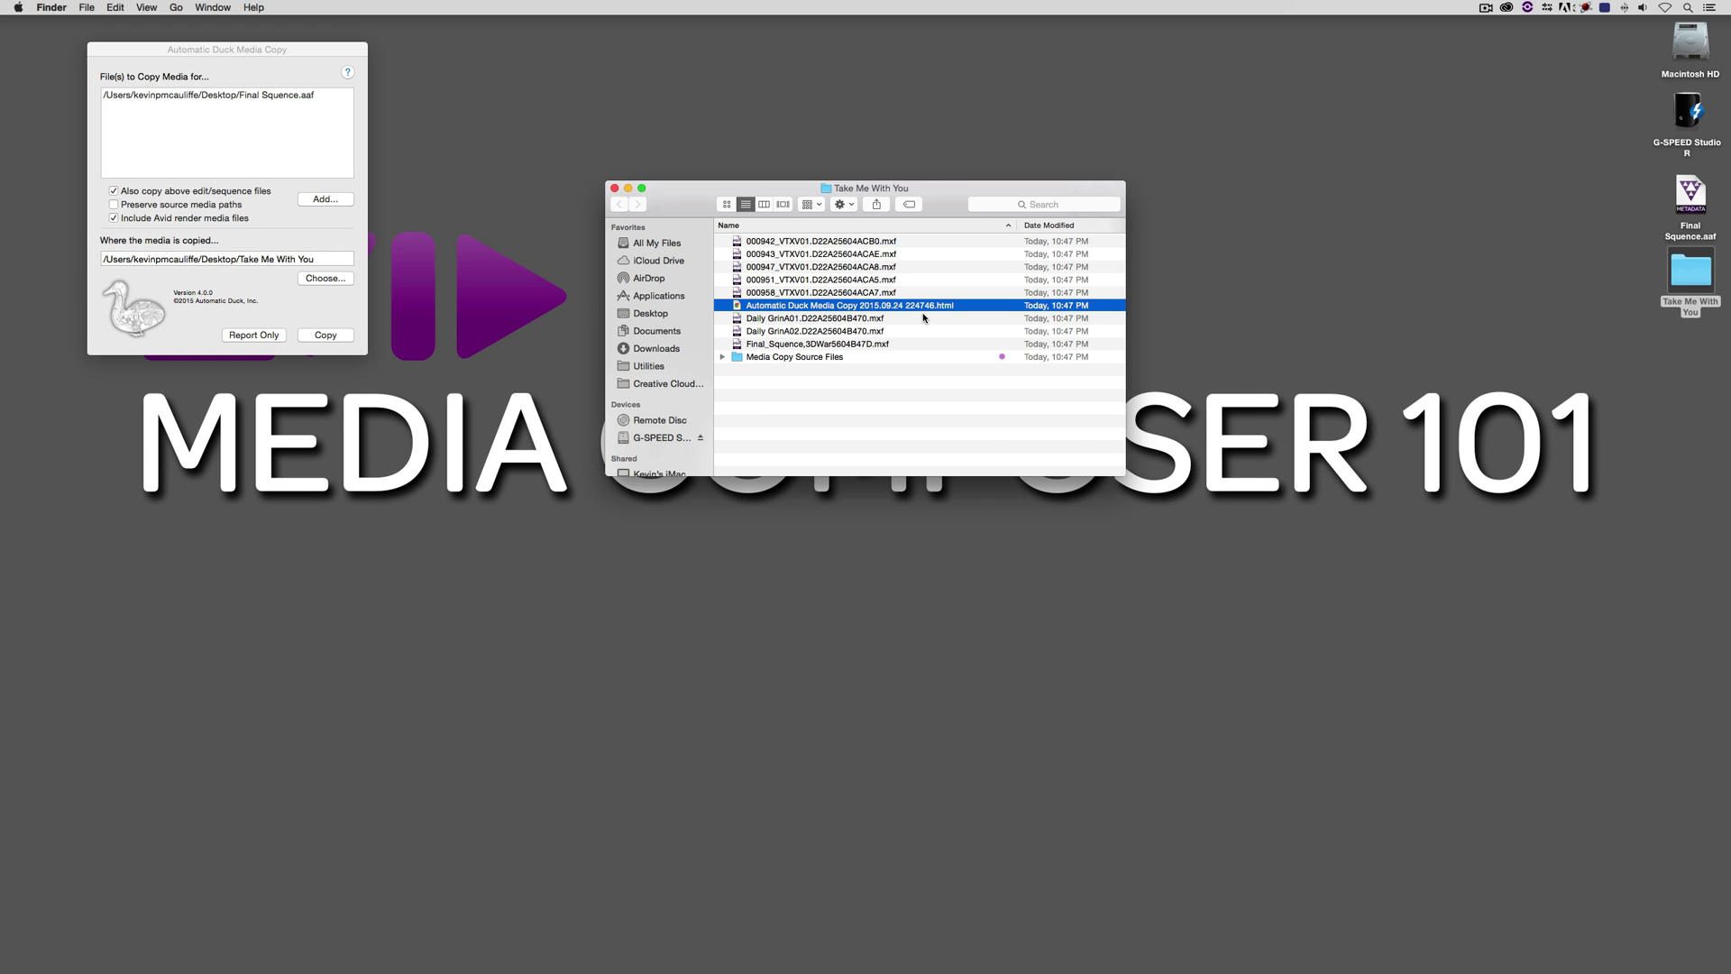
pyautogui.press('space')
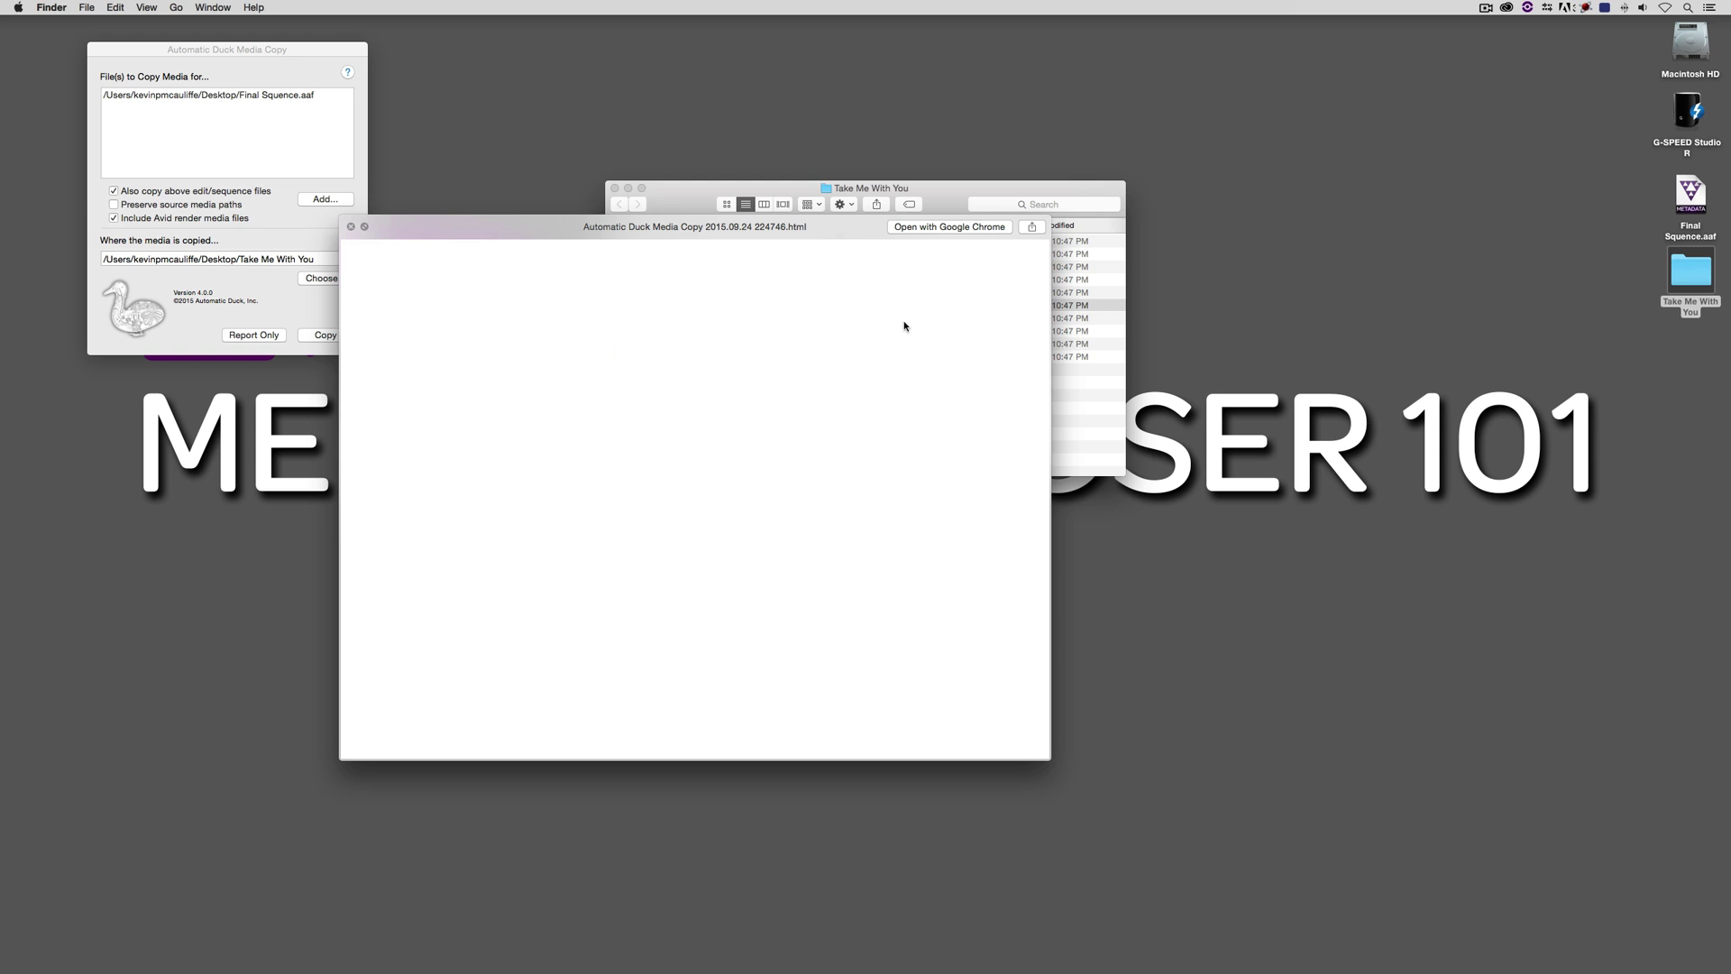
pyautogui.click(954, 227)
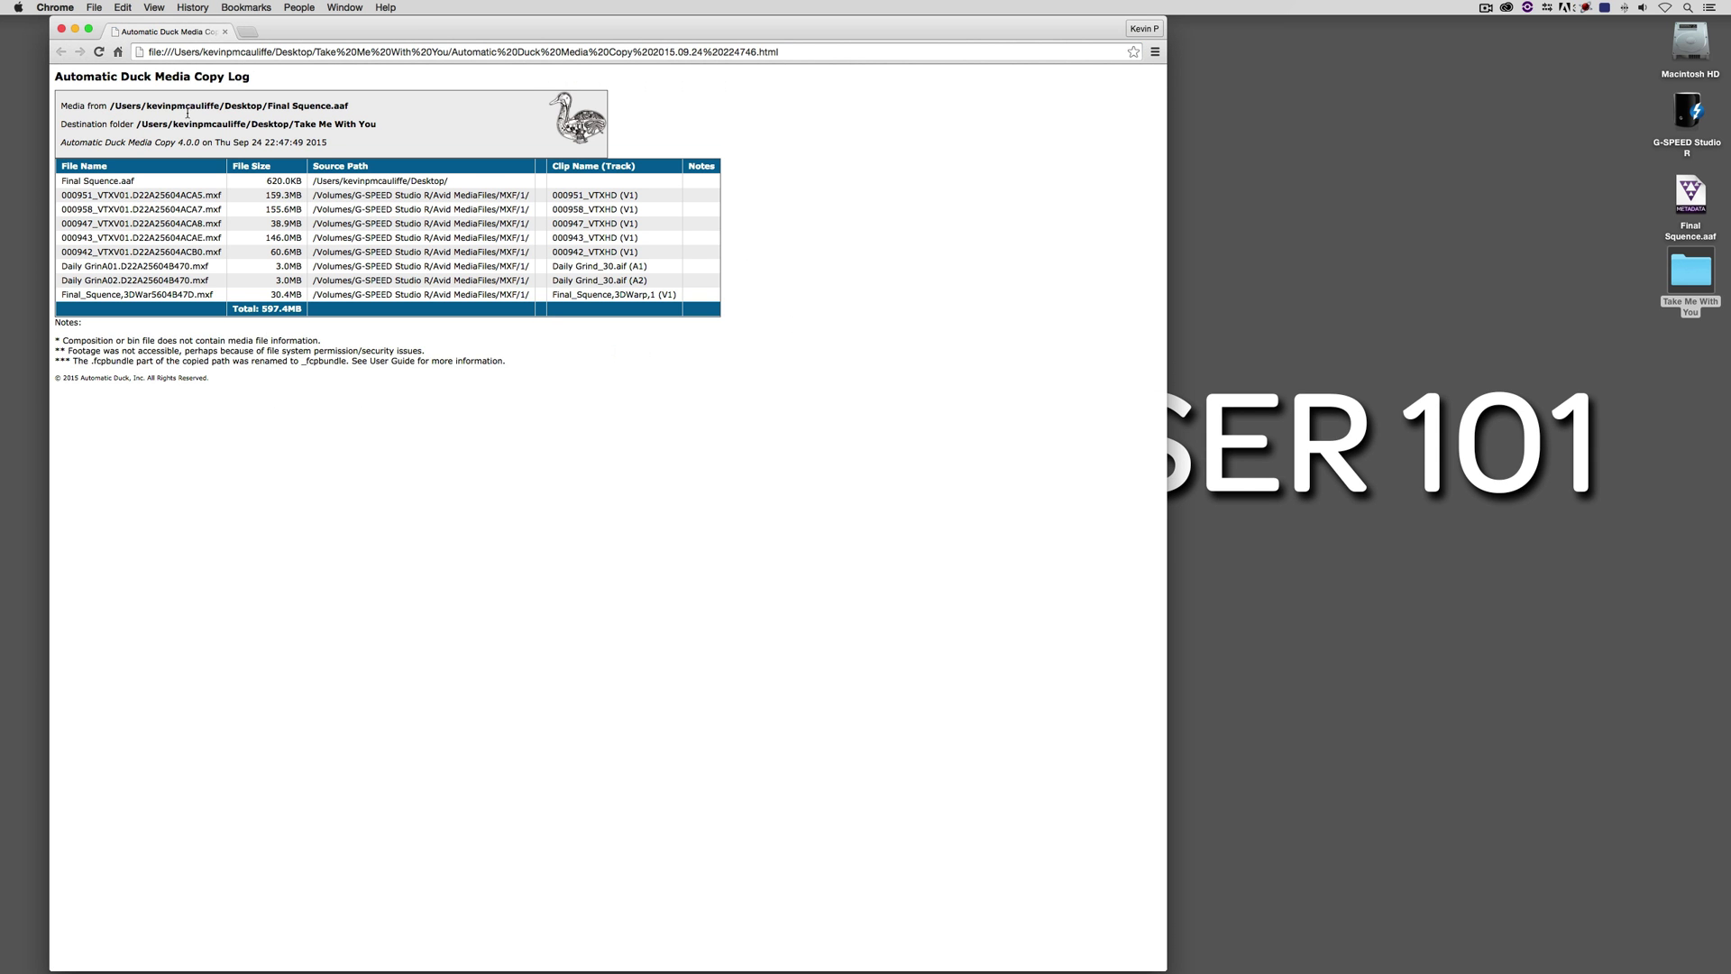
pyautogui.press('super+q')
# - Step through the copied MXF files from Daily GrinA01 up to 000942
pyautogui.click(755, 430)
pyautogui.click(829, 343)
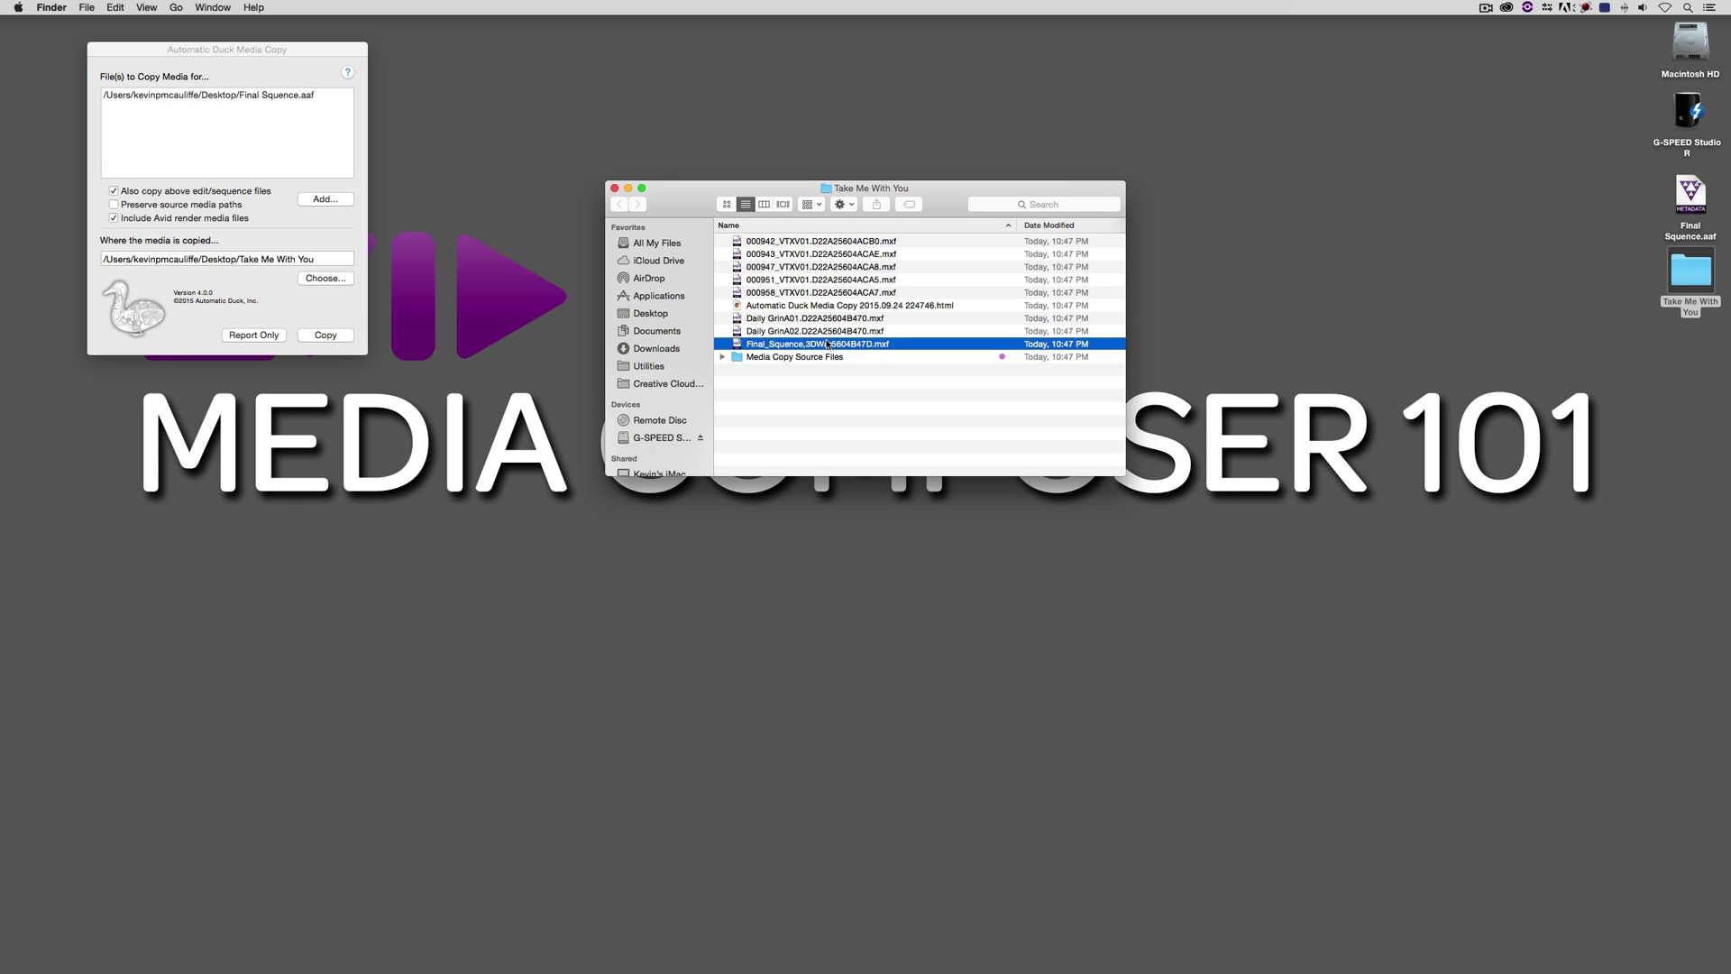
pyautogui.click(828, 331)
pyautogui.click(825, 318)
pyautogui.click(825, 292)
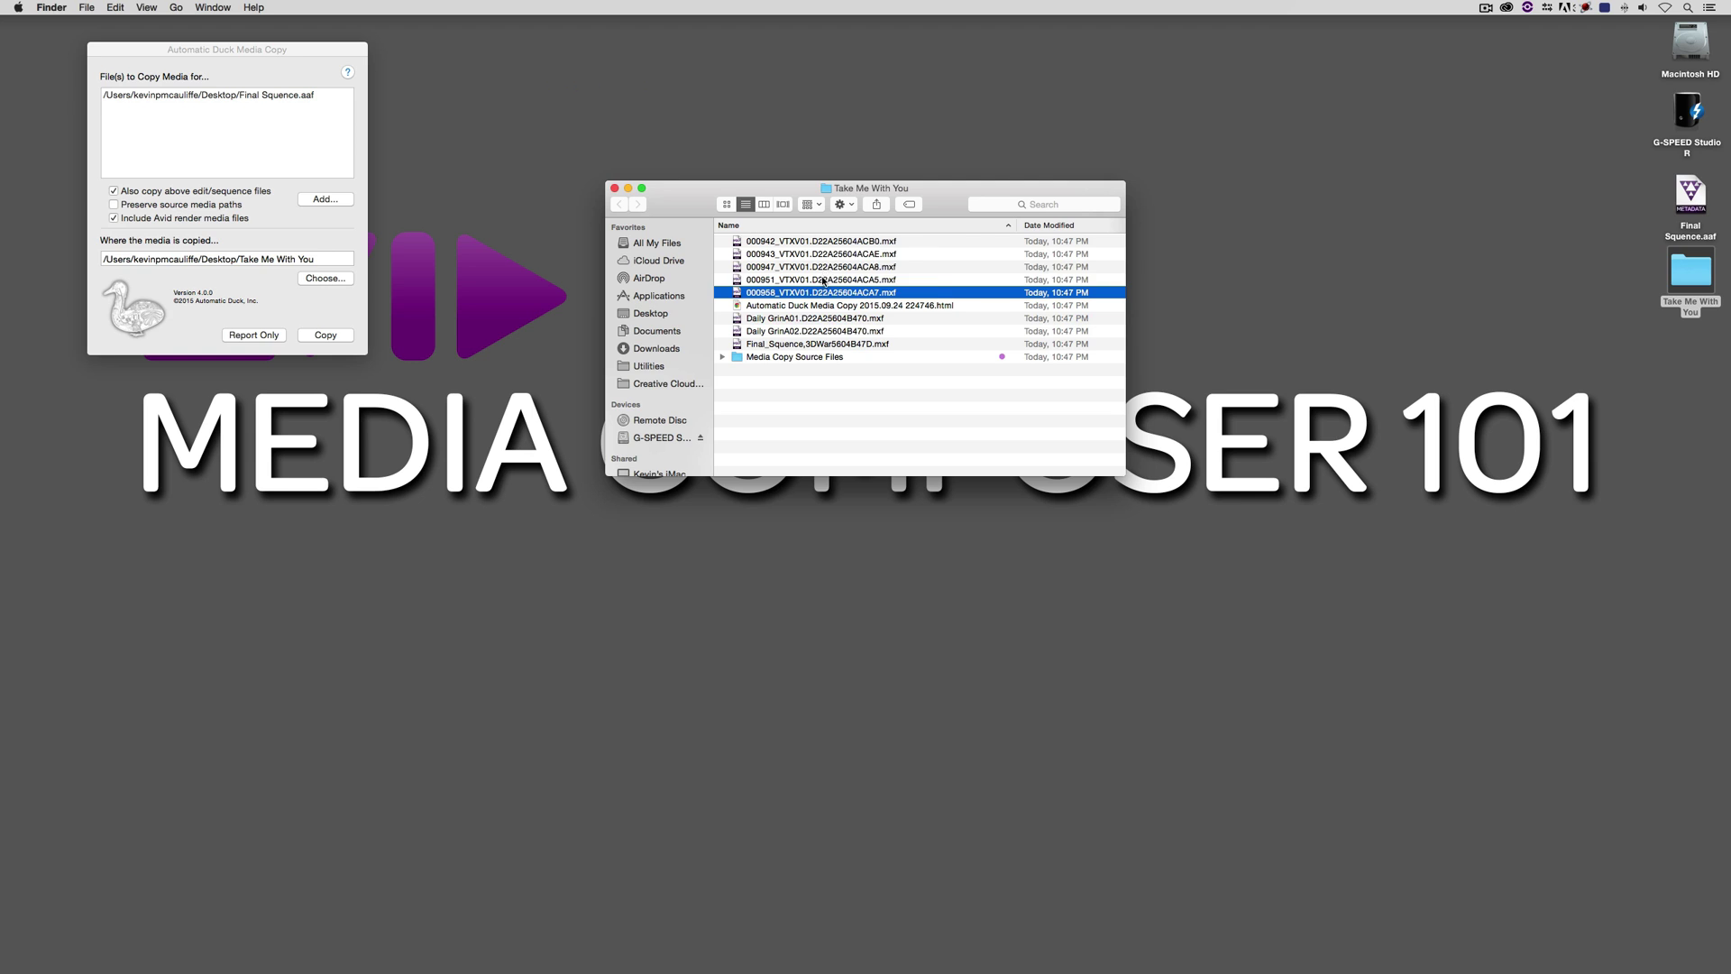
pyautogui.click(825, 279)
pyautogui.click(824, 267)
pyautogui.click(823, 254)
pyautogui.click(824, 241)
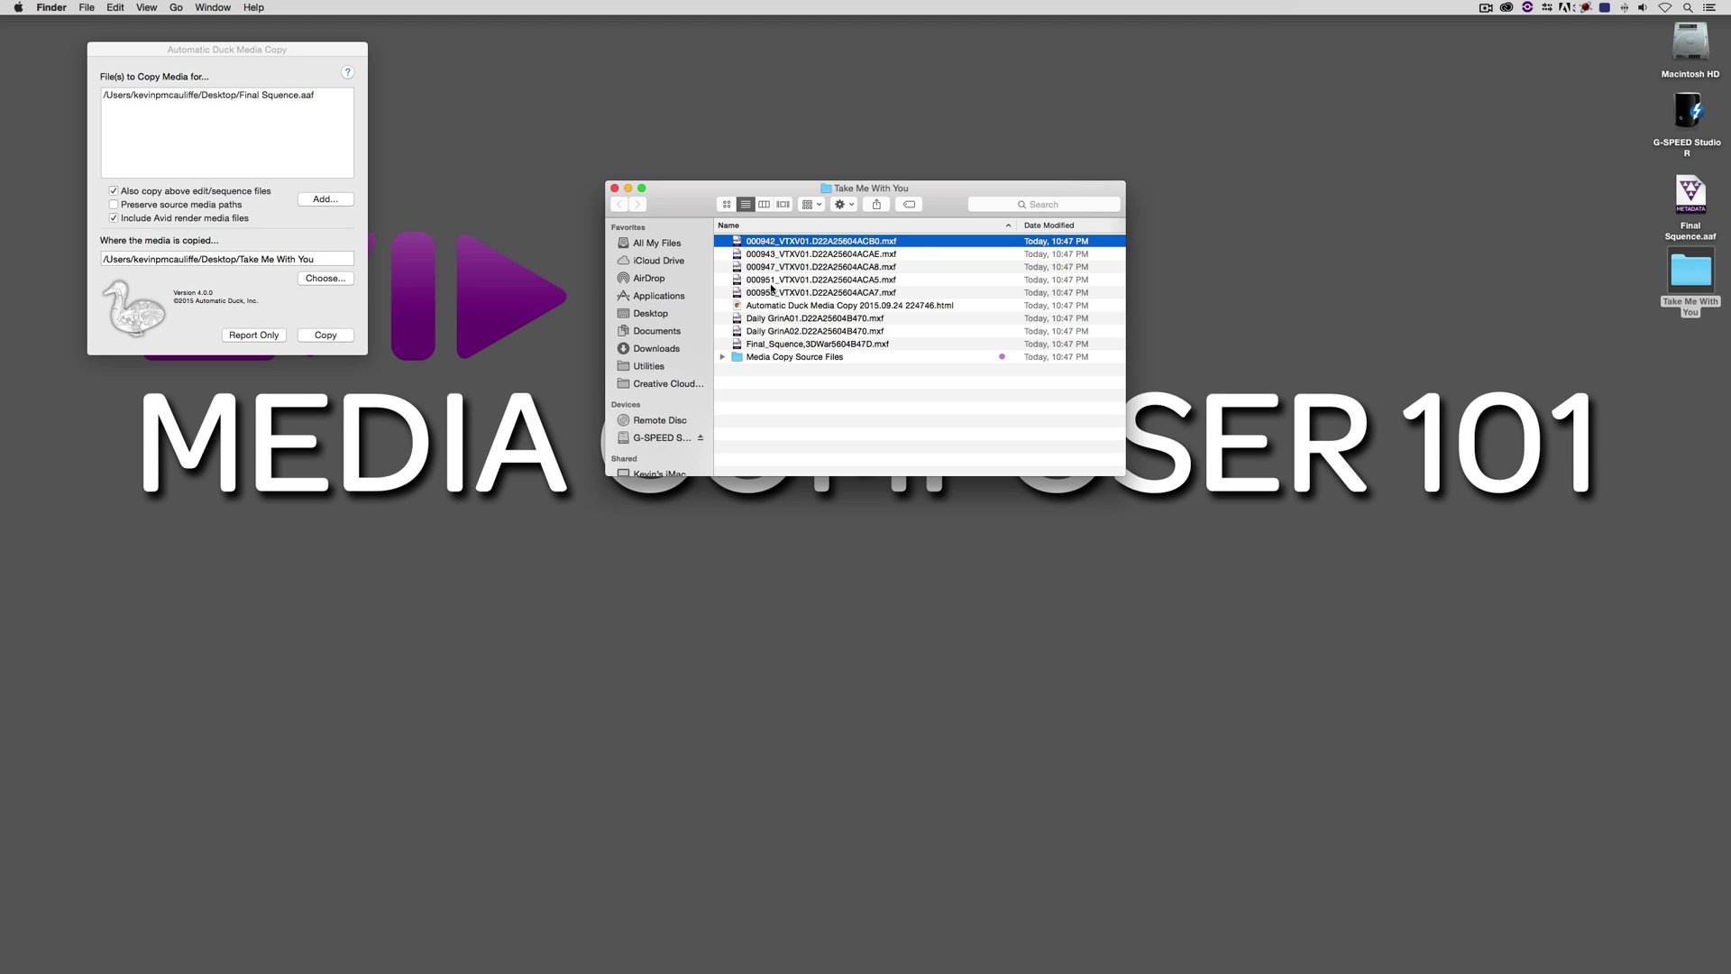
# - Select Daily GrinA01, Daily GrinA02 and Final_Squence MXF files, then expand Media Copy Source Files
pyautogui.click(805, 321)
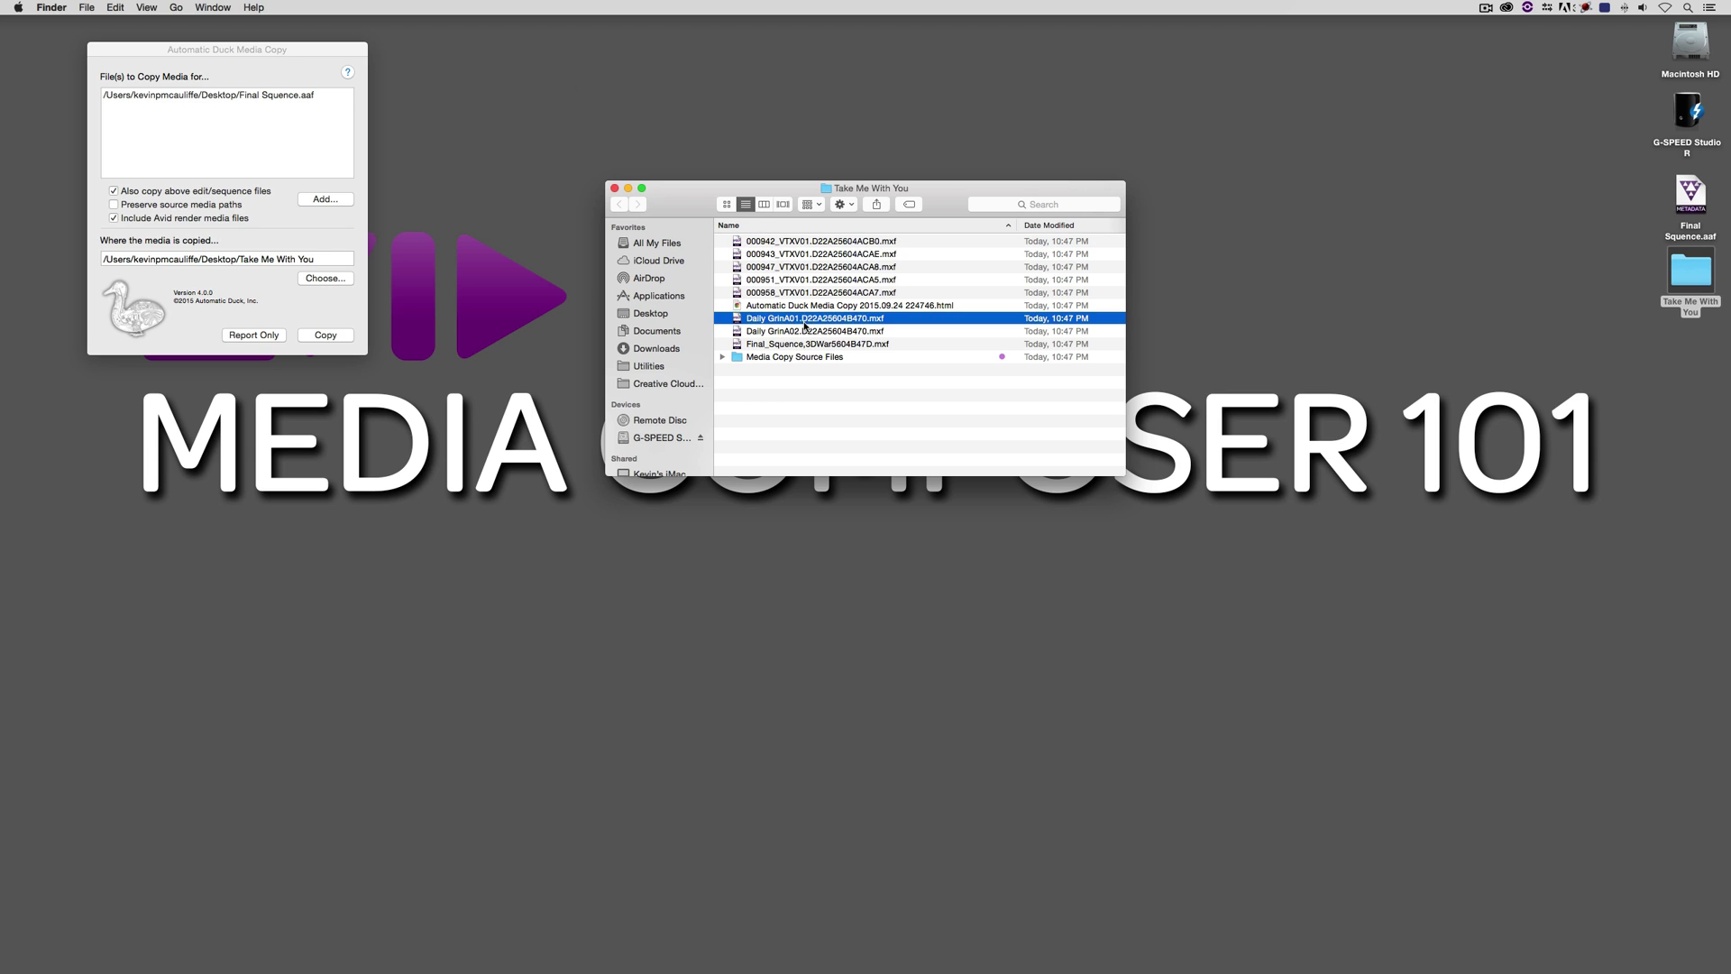
pyautogui.click(797, 335)
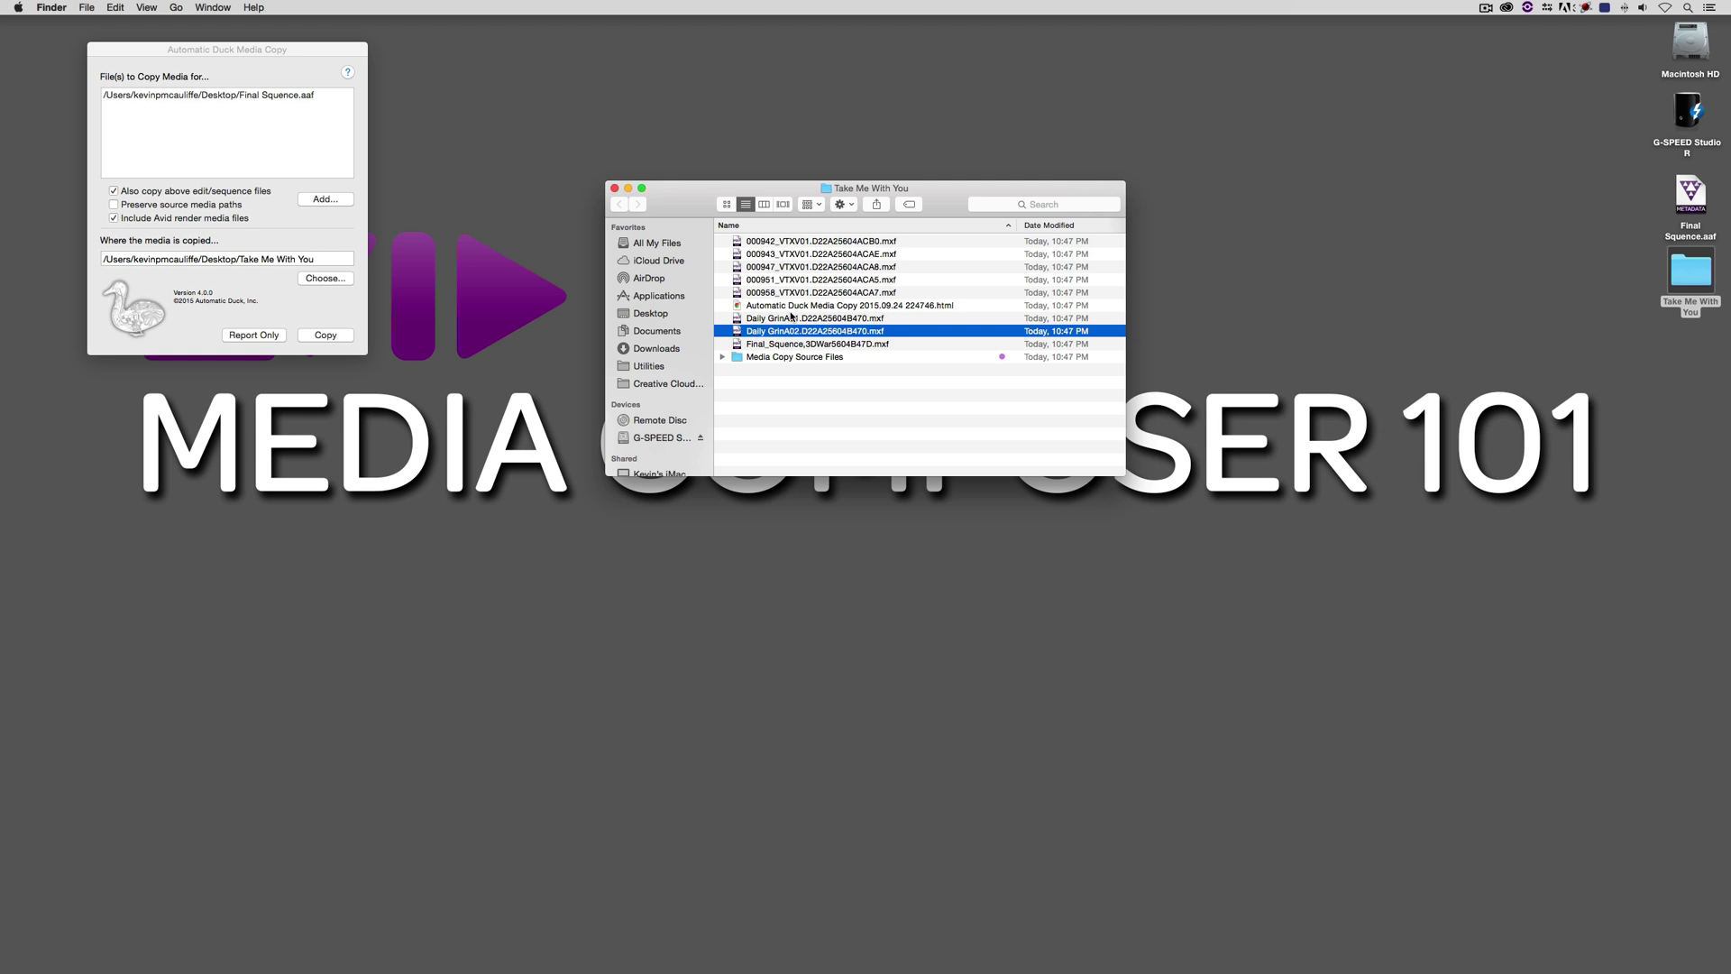
pyautogui.click(801, 343)
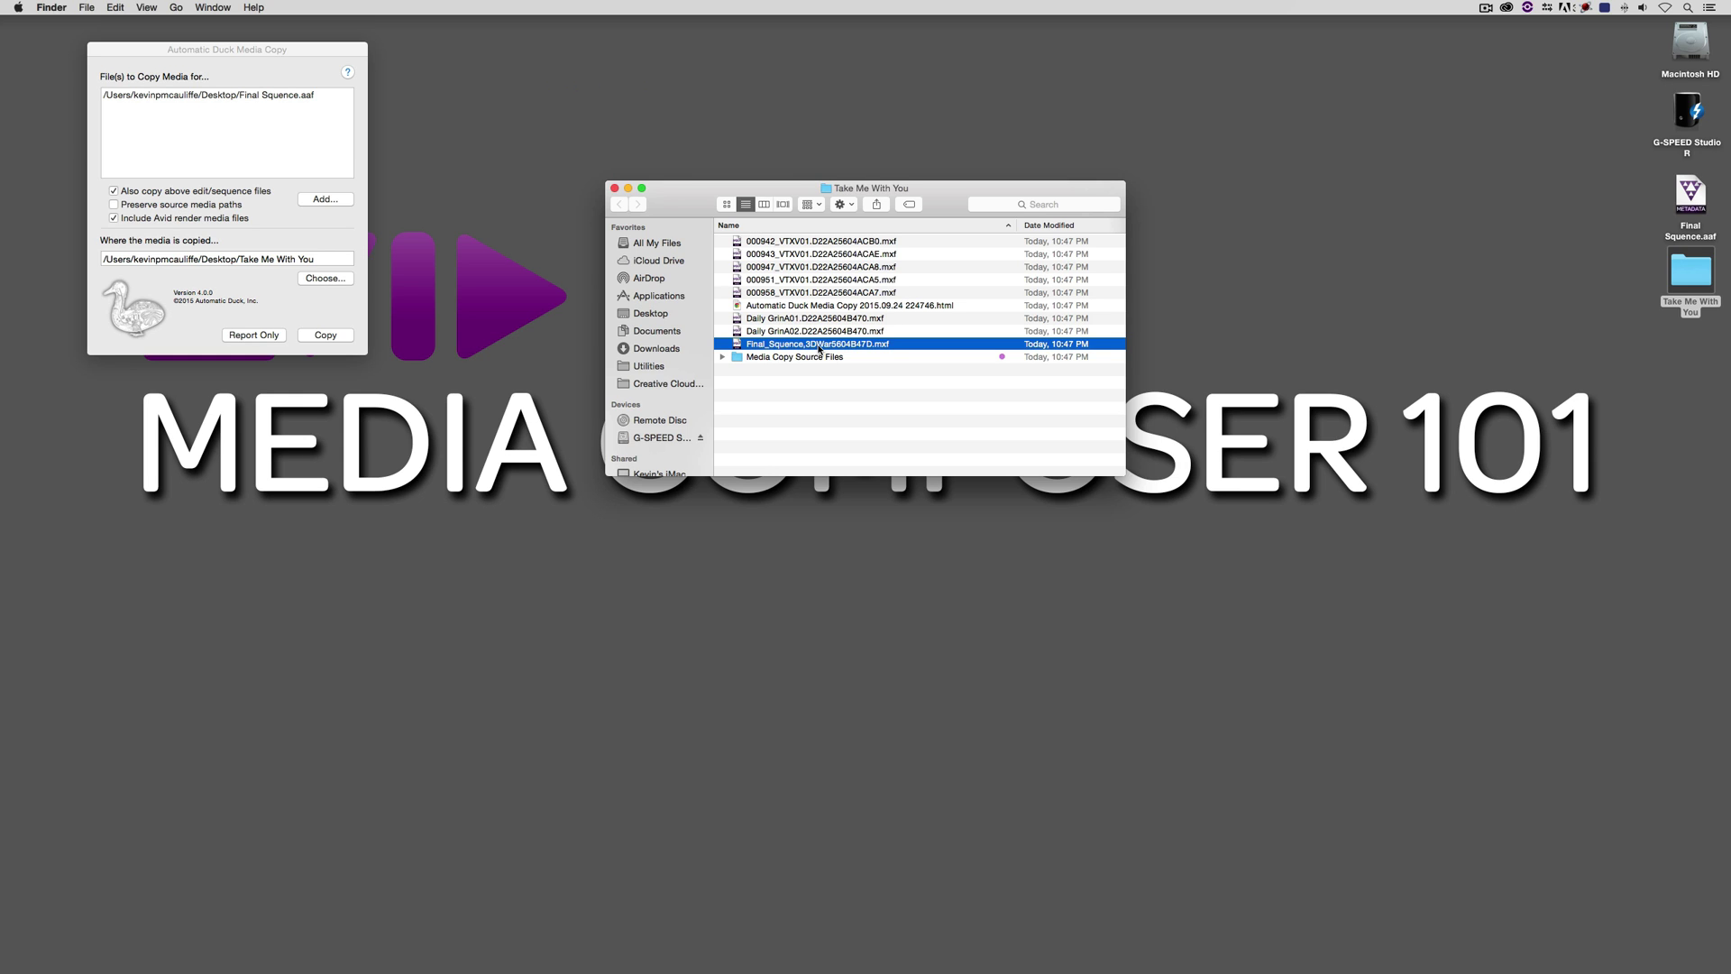
pyautogui.click(722, 357)
pyautogui.click(748, 414)
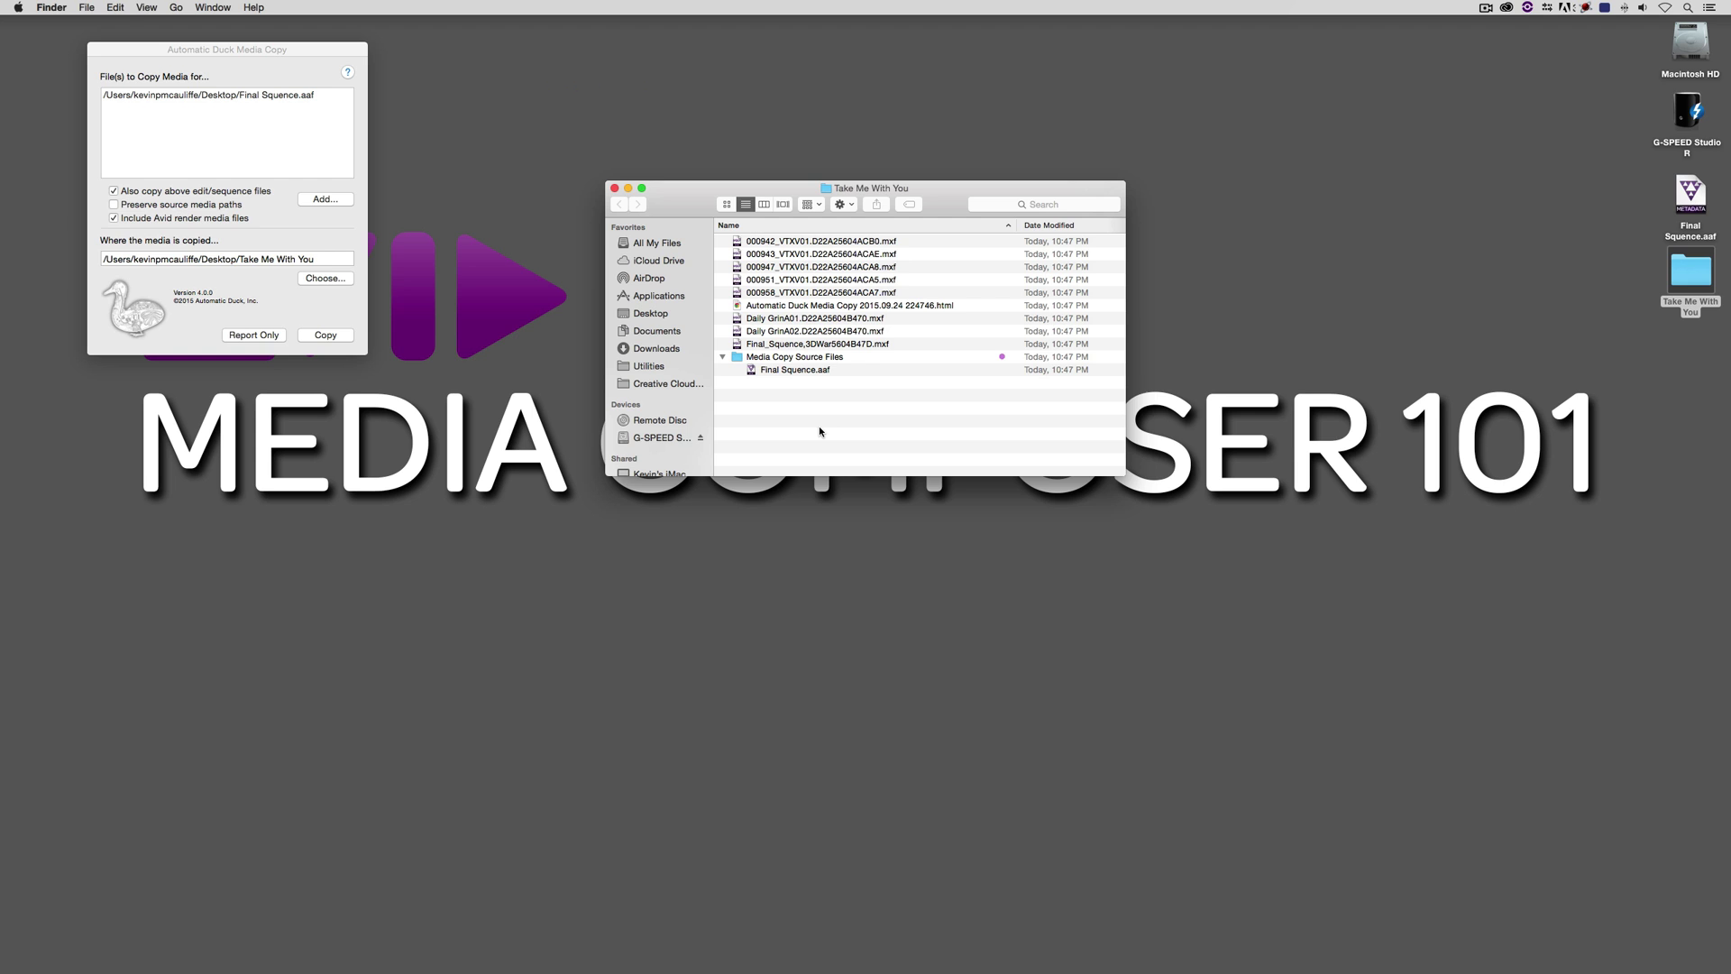
# - Trash the folder's earlier copy, tick Preserve source media paths, and copy again
pyautogui.press('super+a')
pyautogui.press('super+BackSpace')
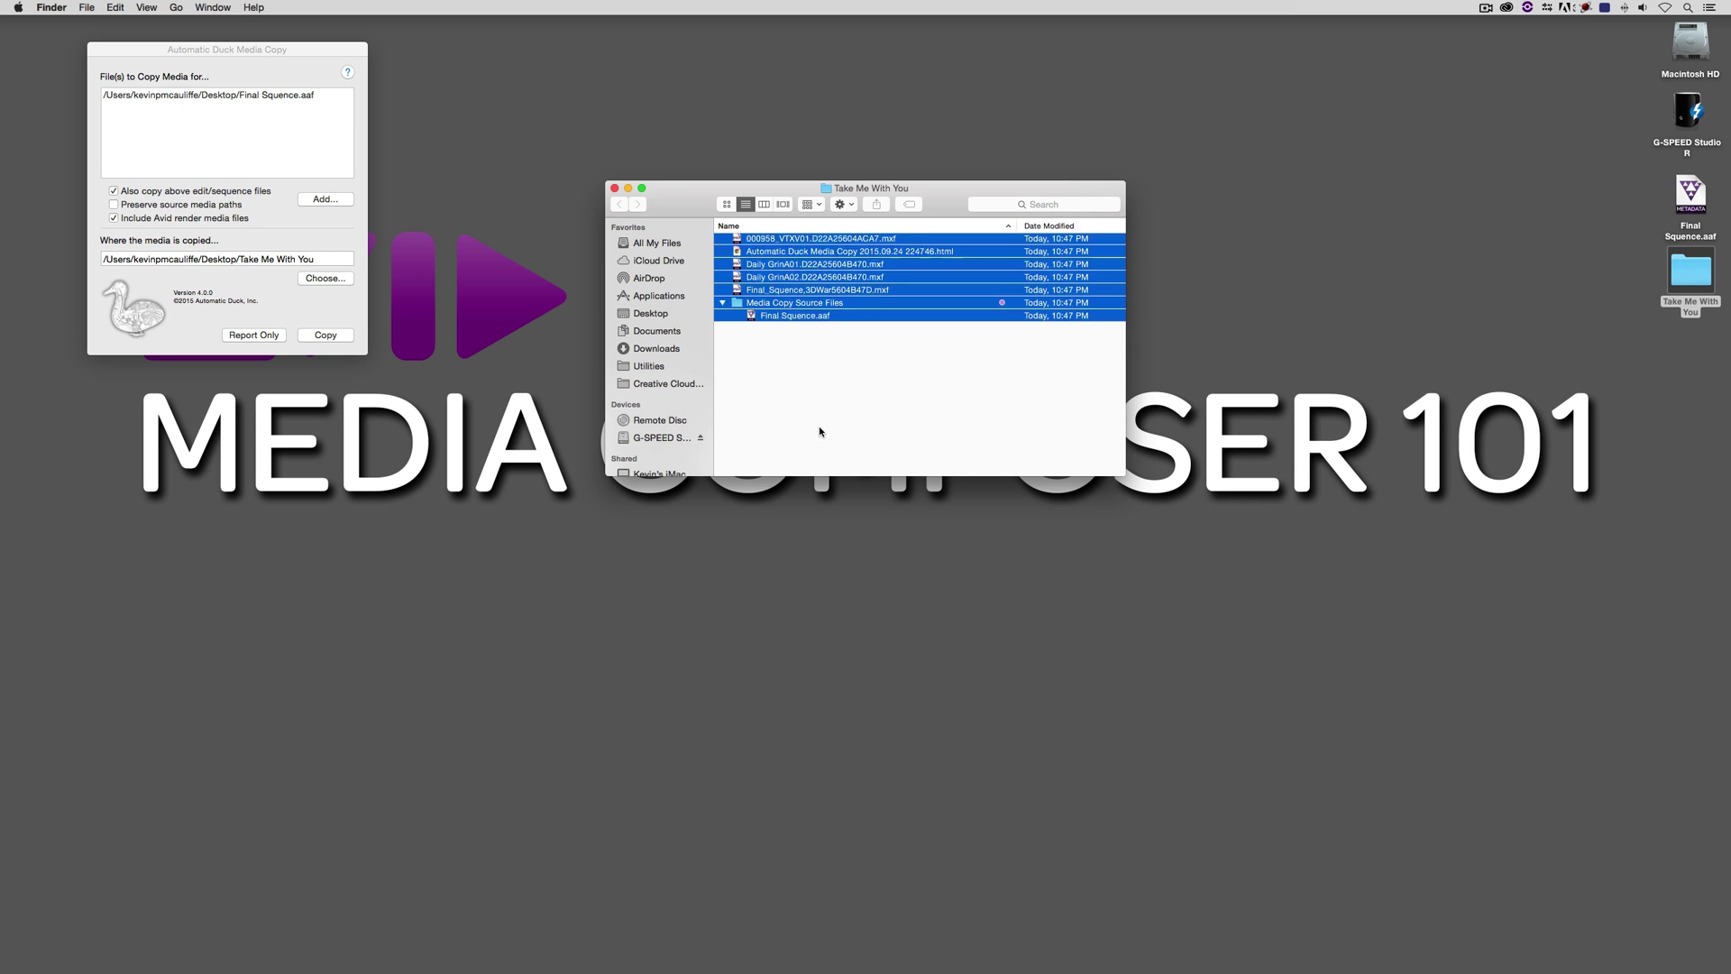
pyautogui.click(186, 49)
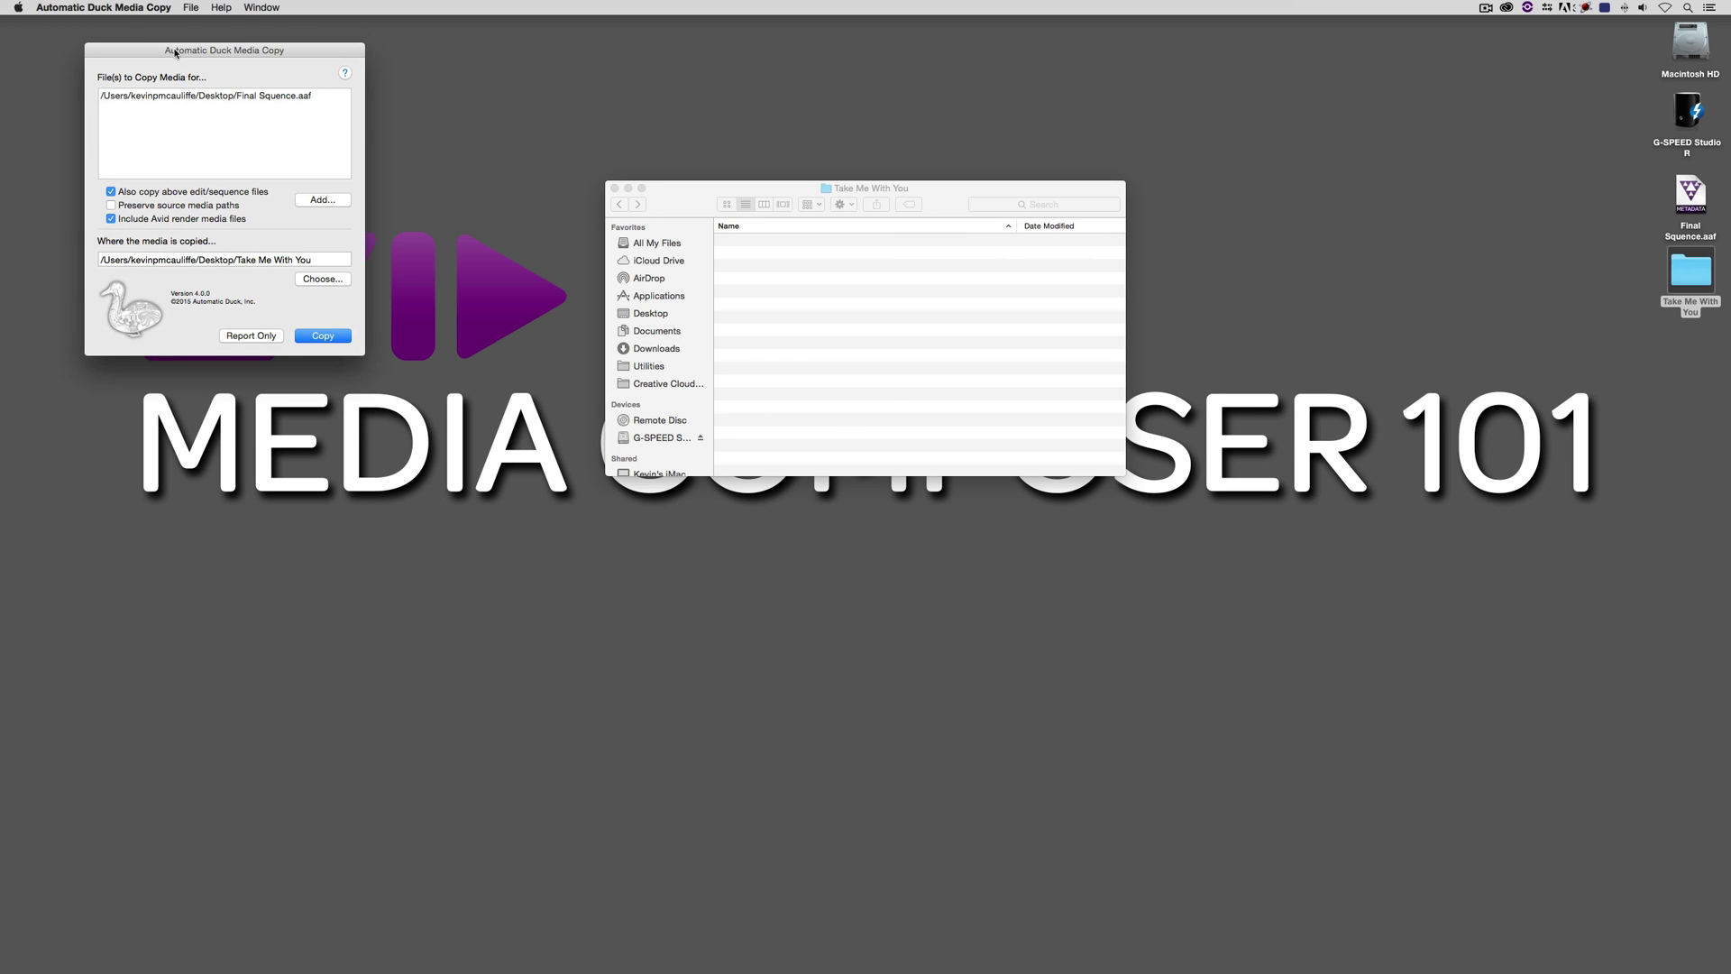
pyautogui.moveTo(186, 48); pyautogui.dragTo(386, 146)
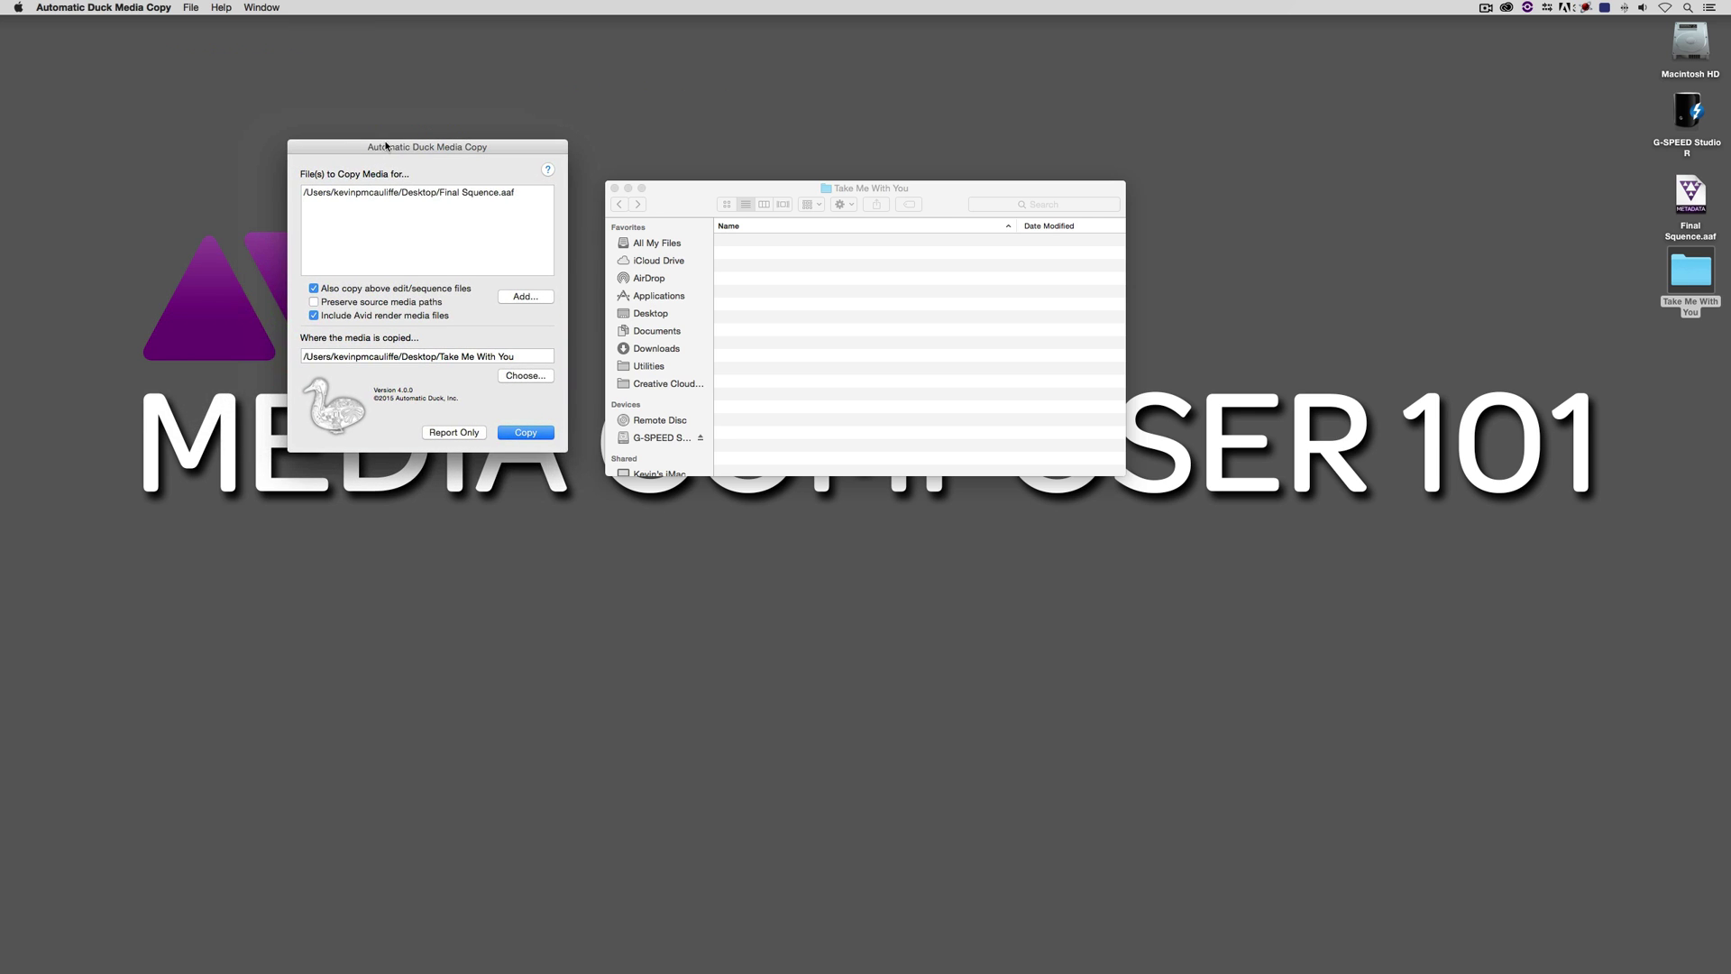
pyautogui.click(371, 306)
pyautogui.click(523, 433)
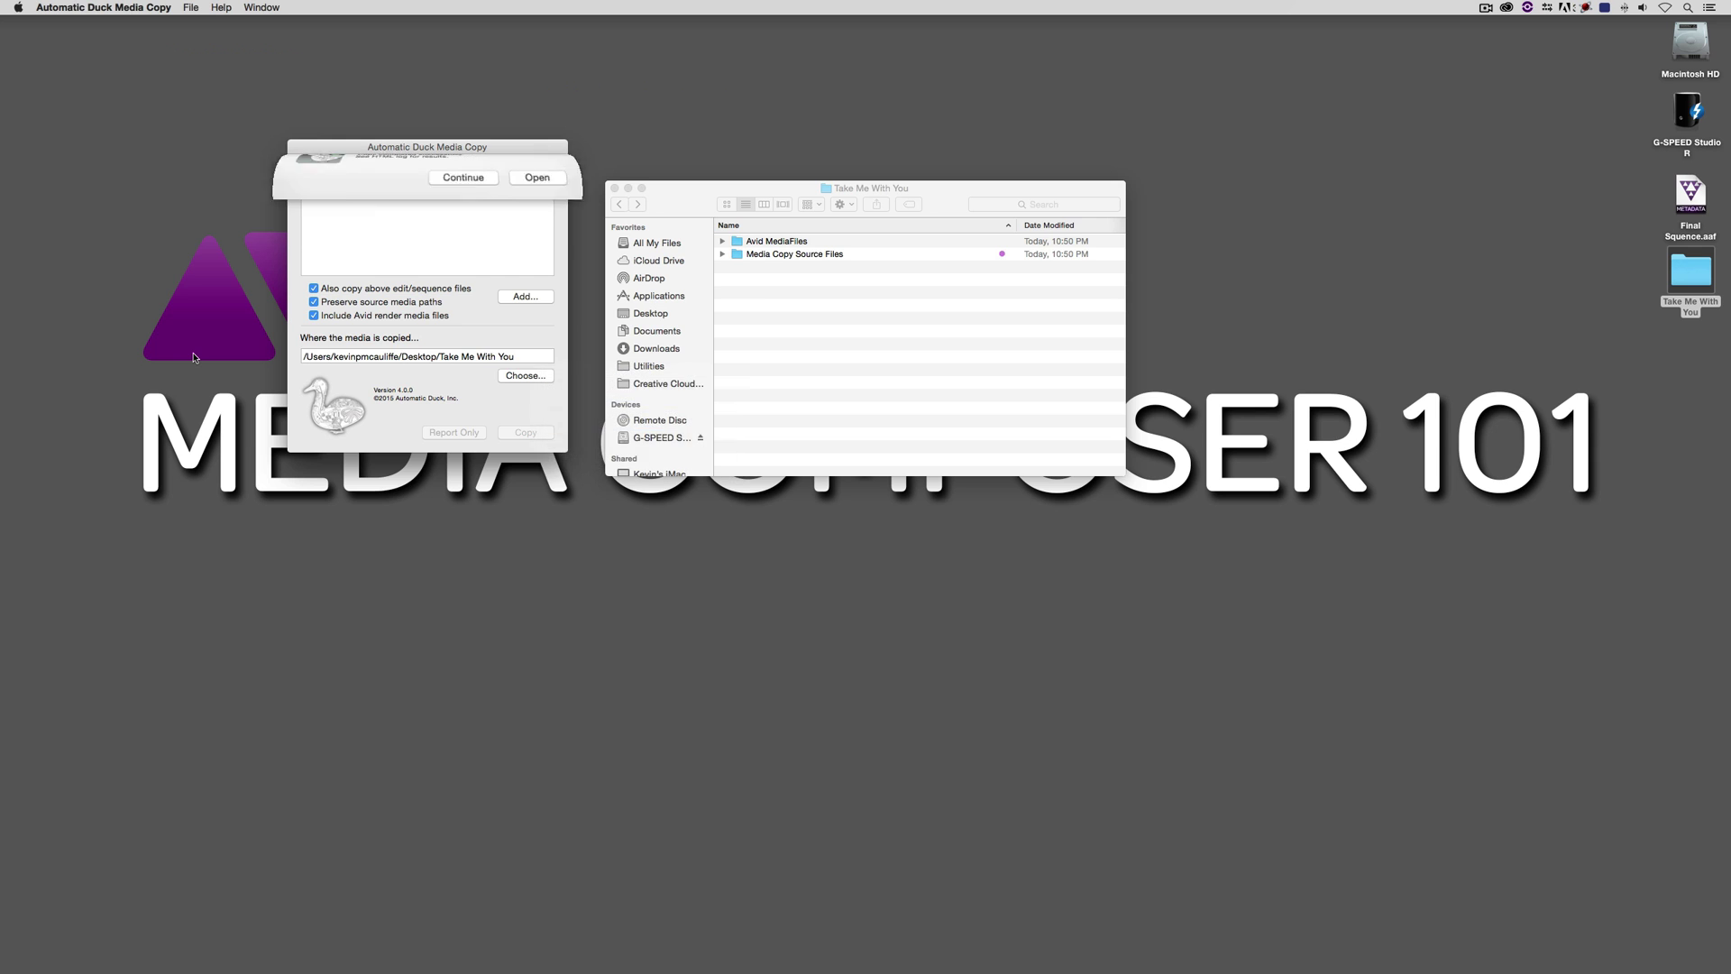
# - Acknowledge the finished copy and quit Chrome after reviewing the HTML log
pyautogui.click(519, 223)
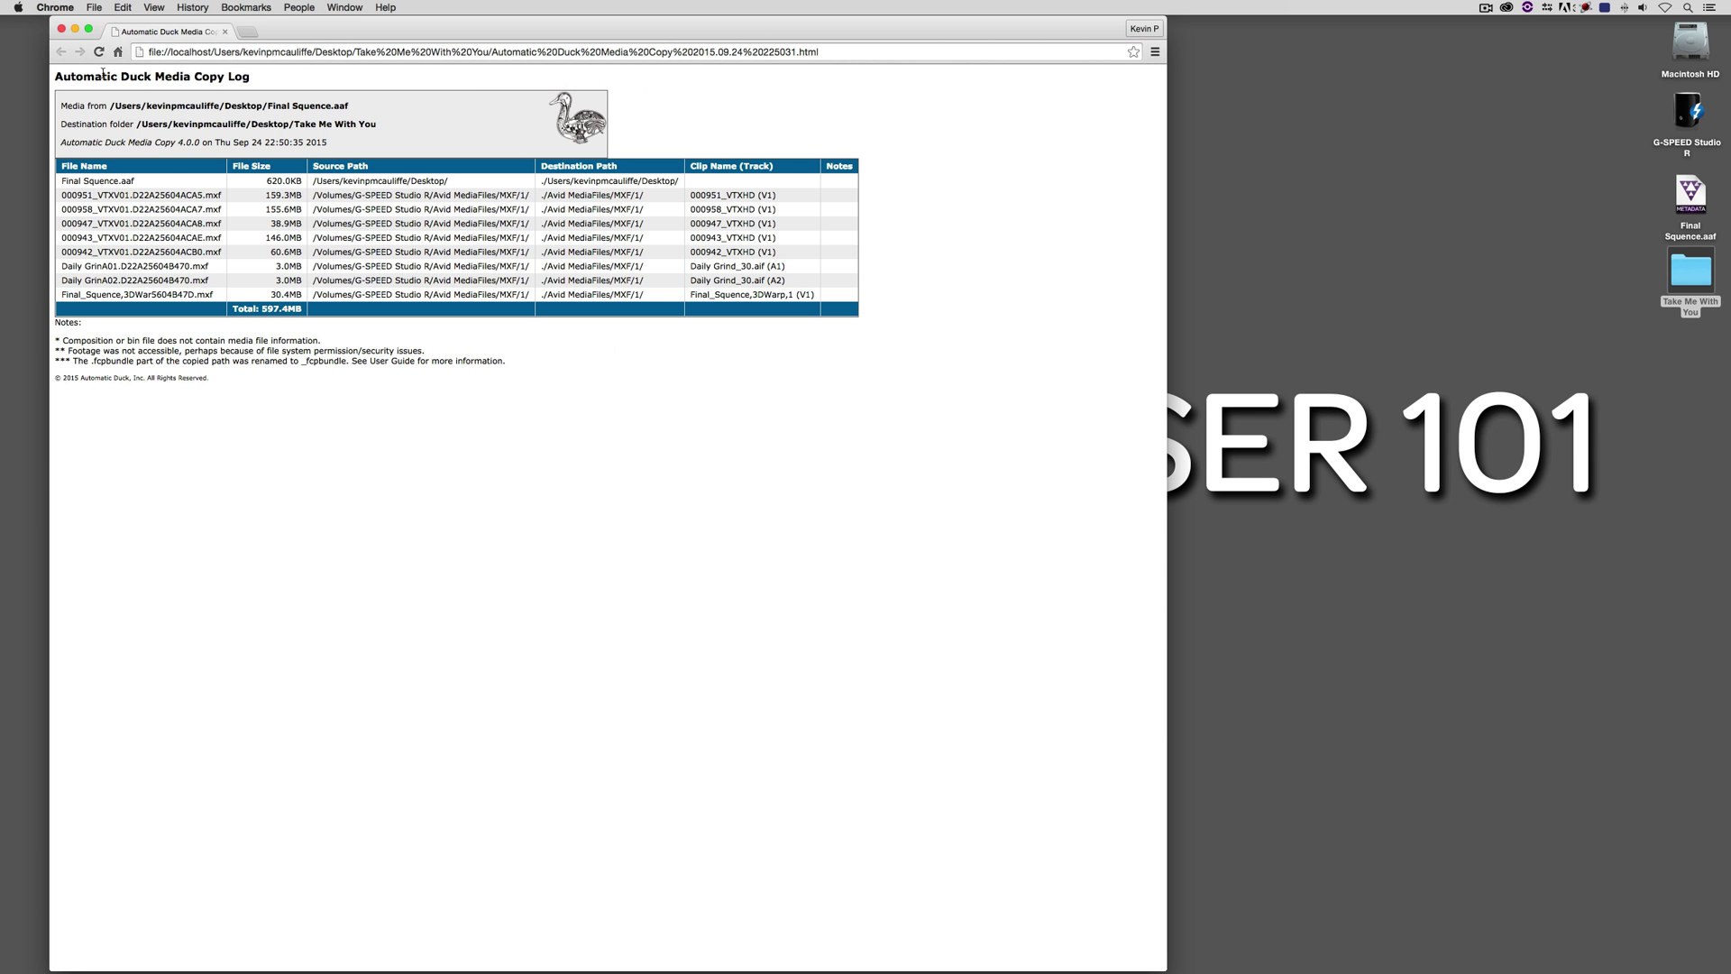
pyautogui.press('super+q')
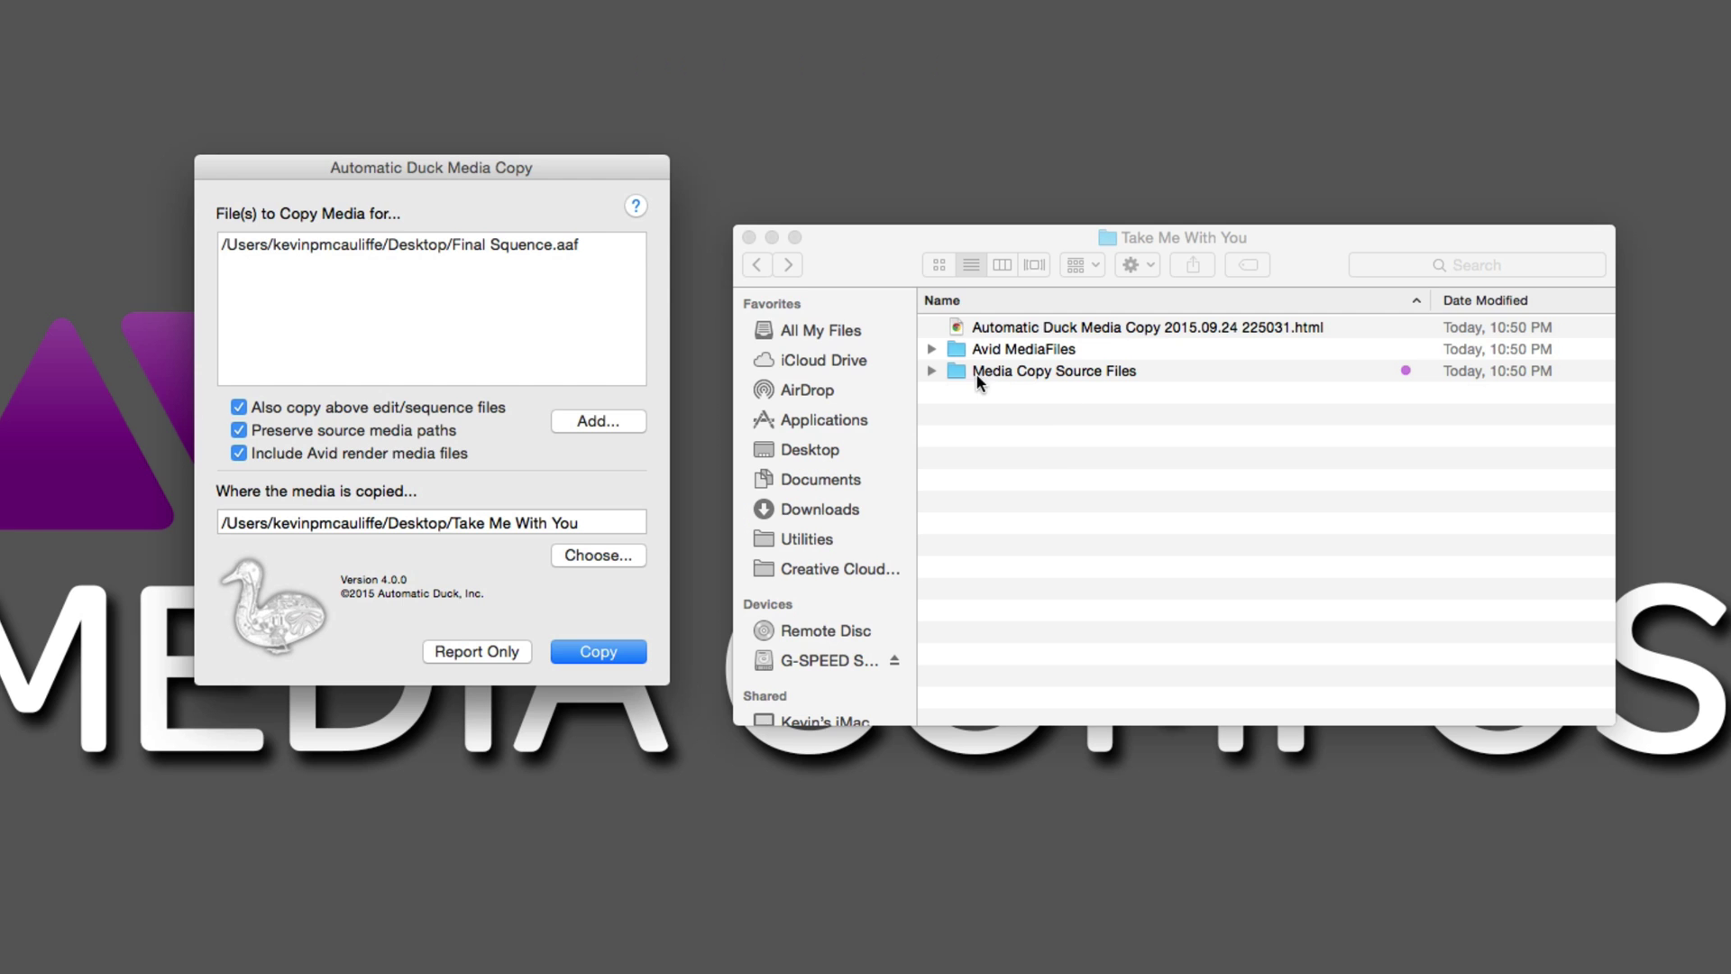
# - In Take Me With You, expand Media Copy Source Files > Users > user folder > Desktop and select Final Squence.aaf
pyautogui.click(928, 371)
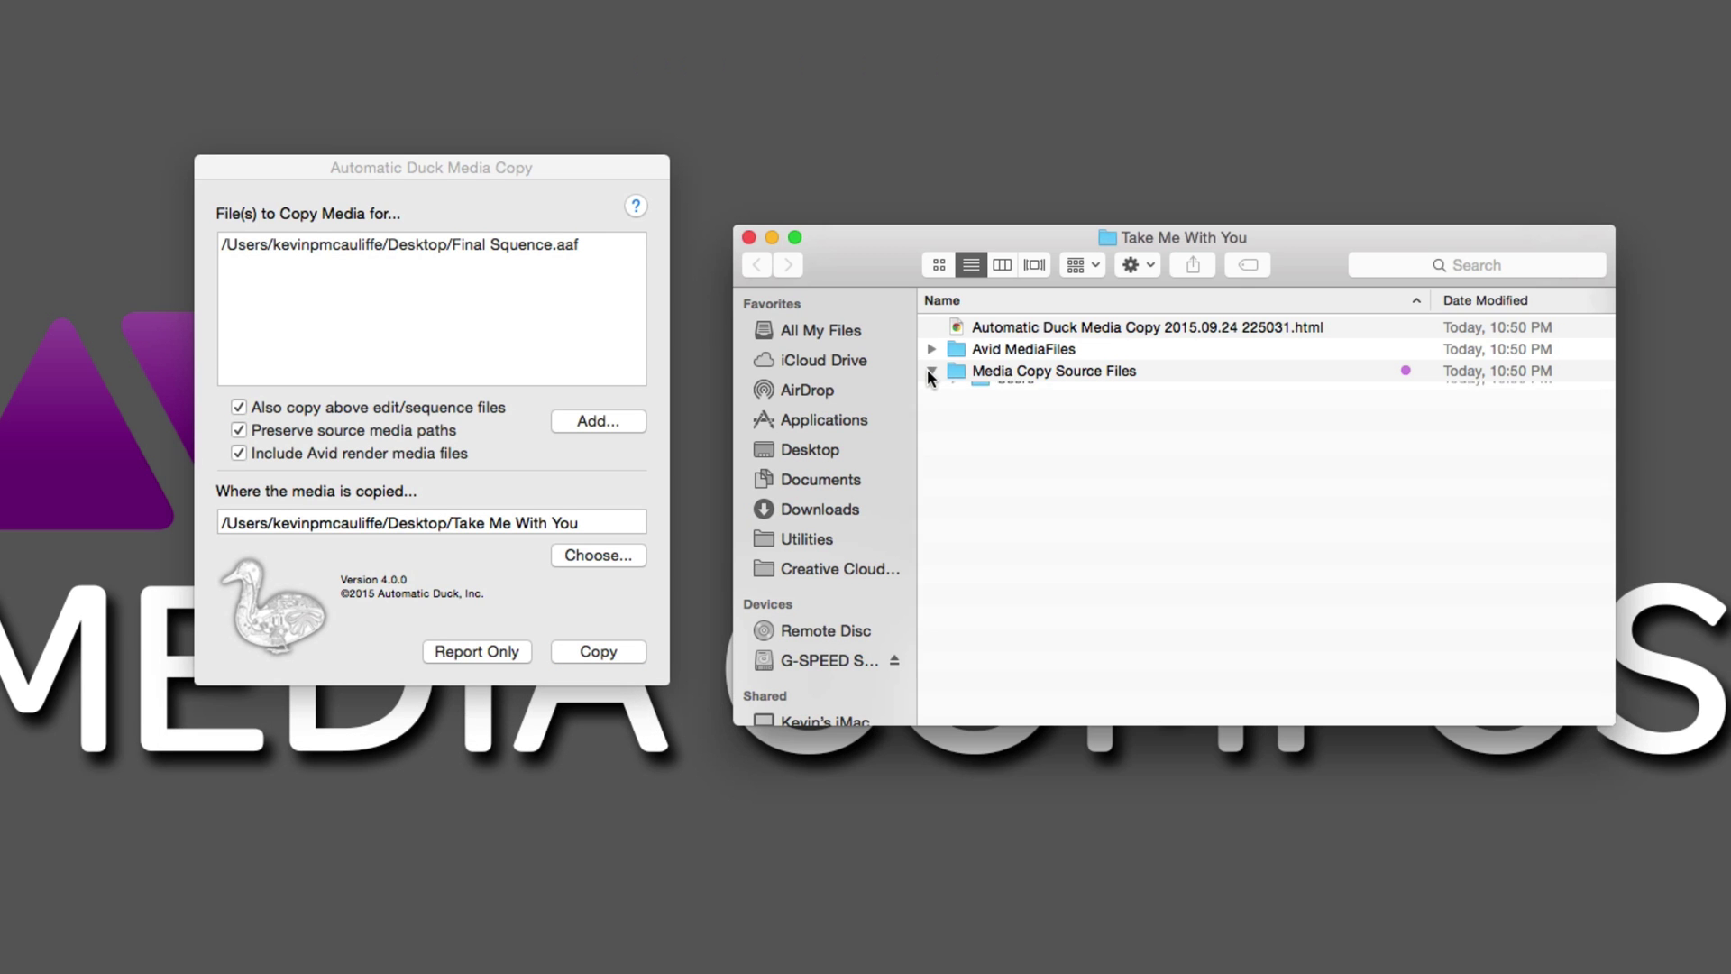
pyautogui.click(930, 371)
pyautogui.click(955, 392)
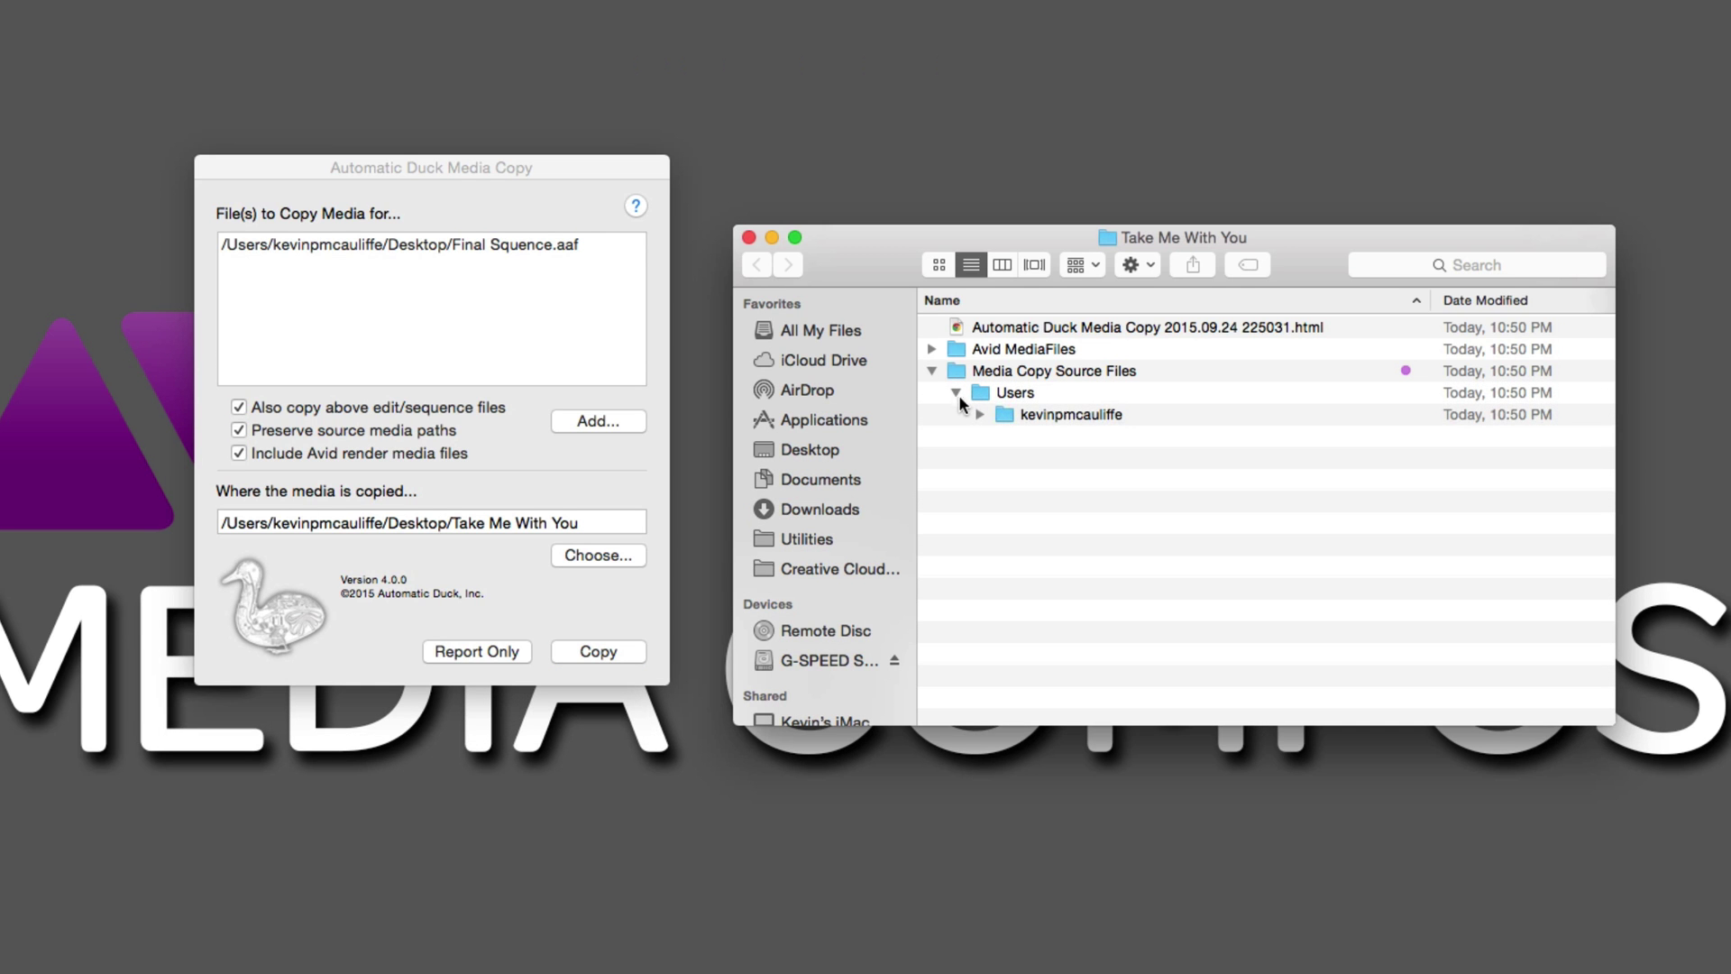
pyautogui.click(980, 414)
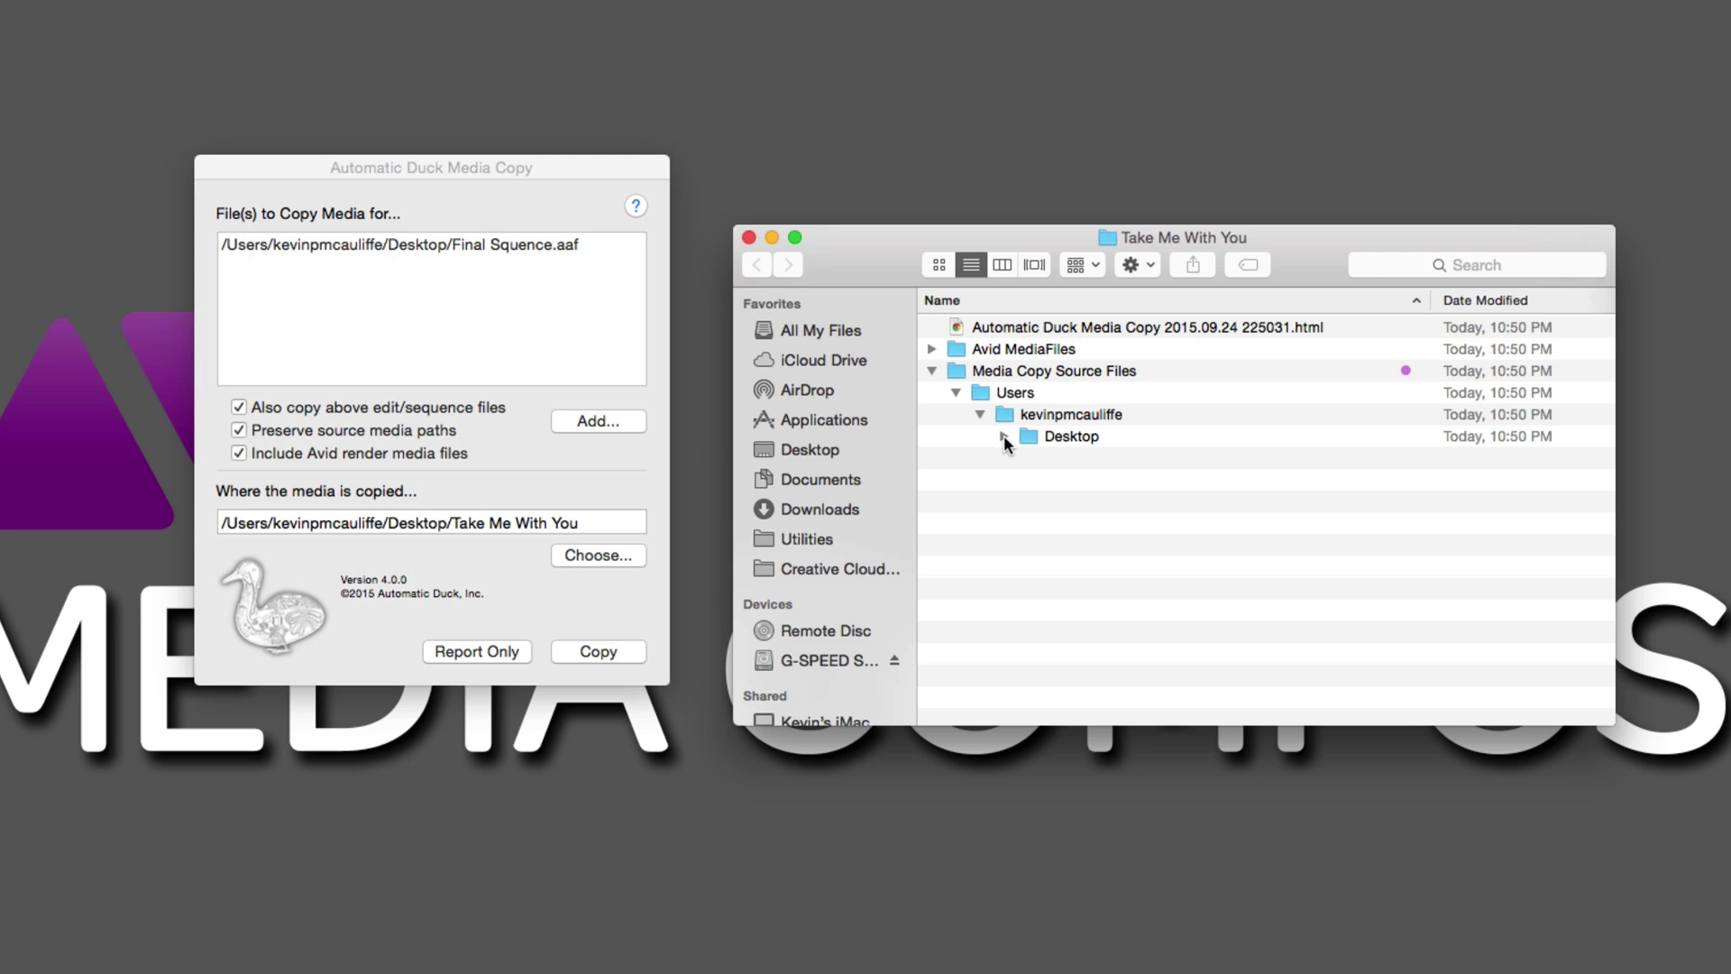
pyautogui.click(1003, 435)
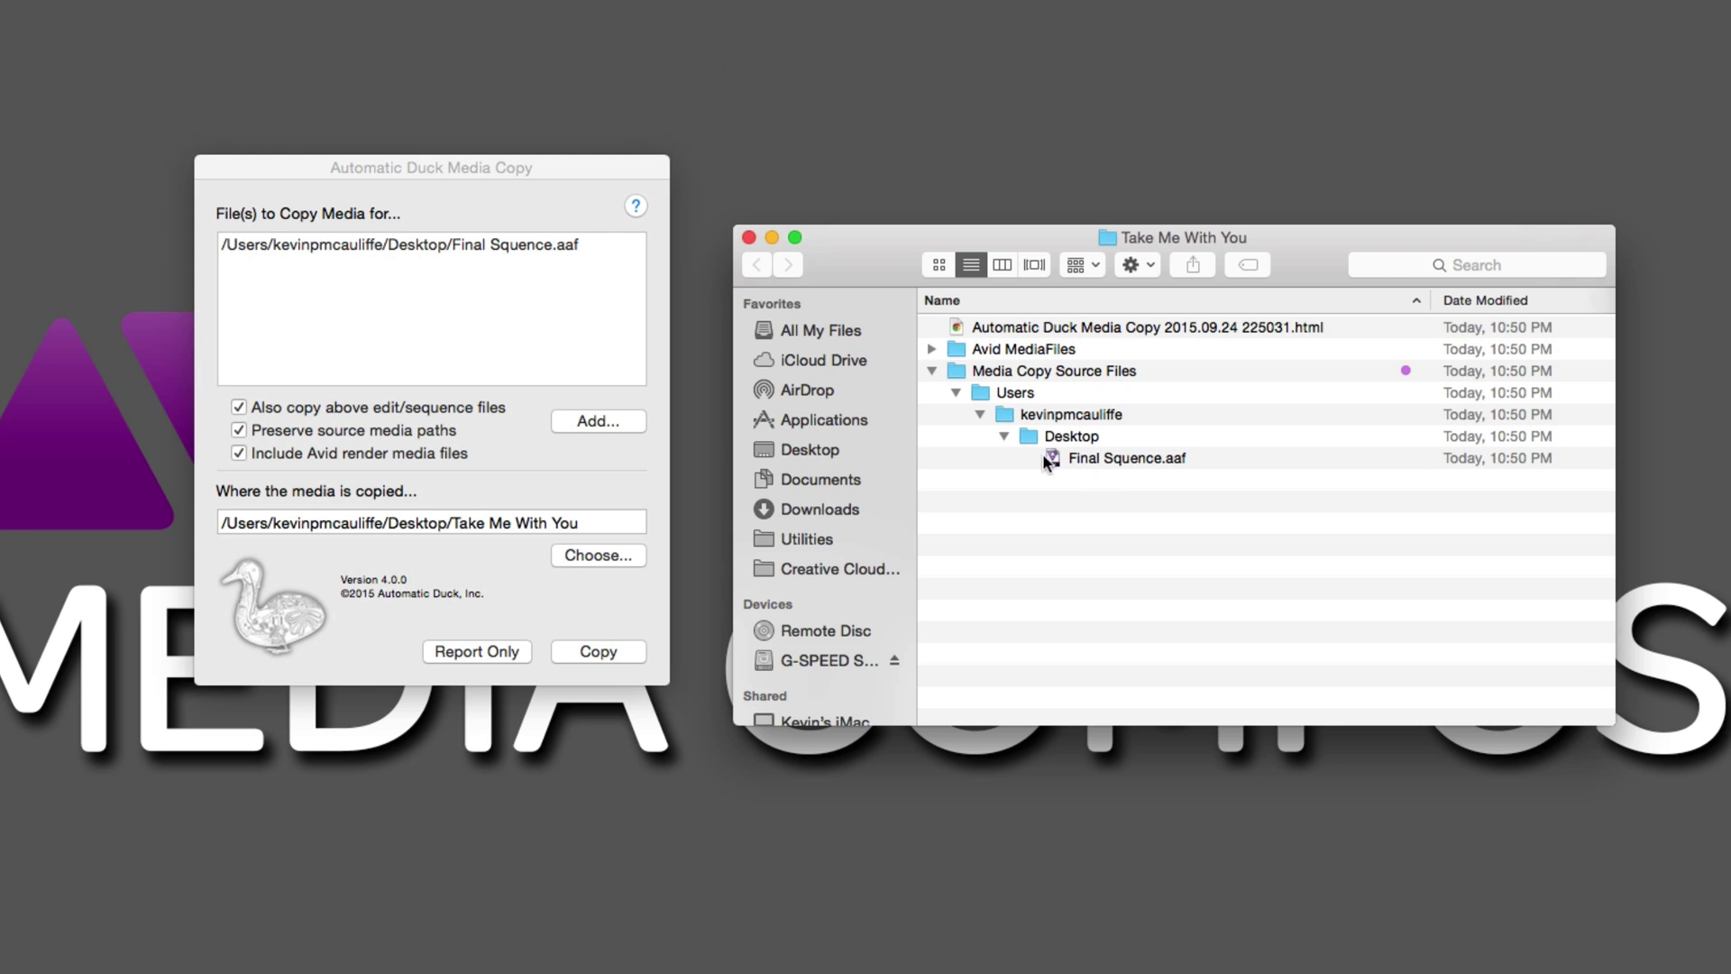
pyautogui.click(1109, 458)
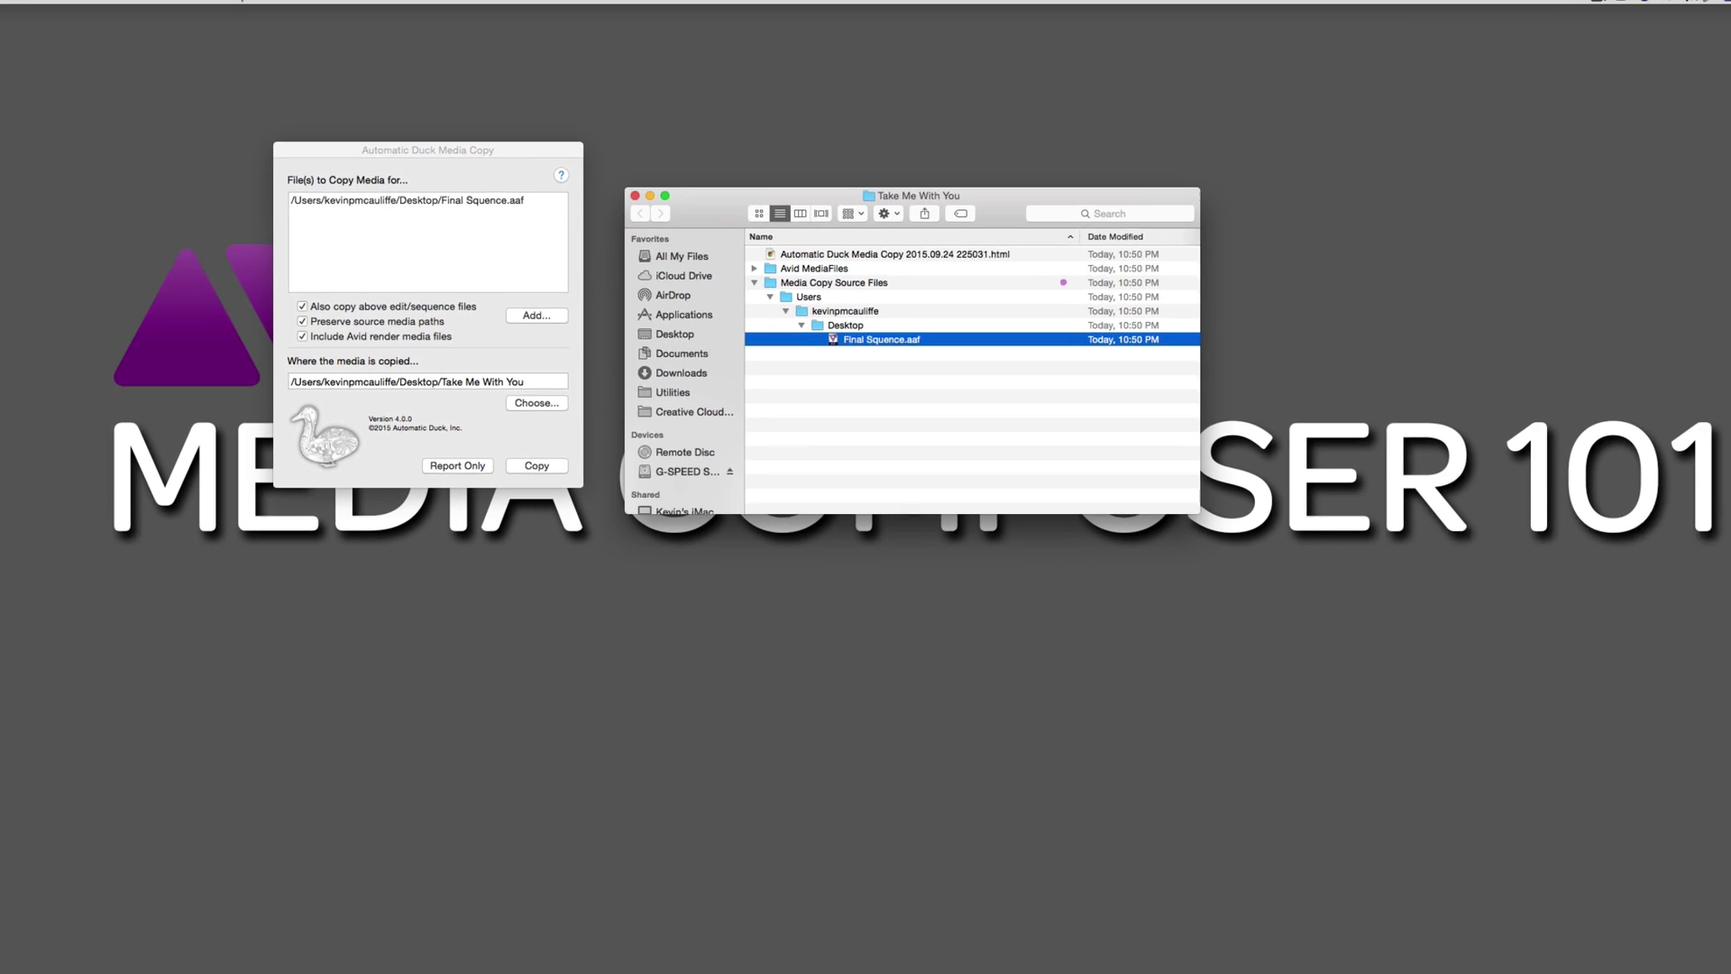
pyautogui.doubleClick(1687, 113)
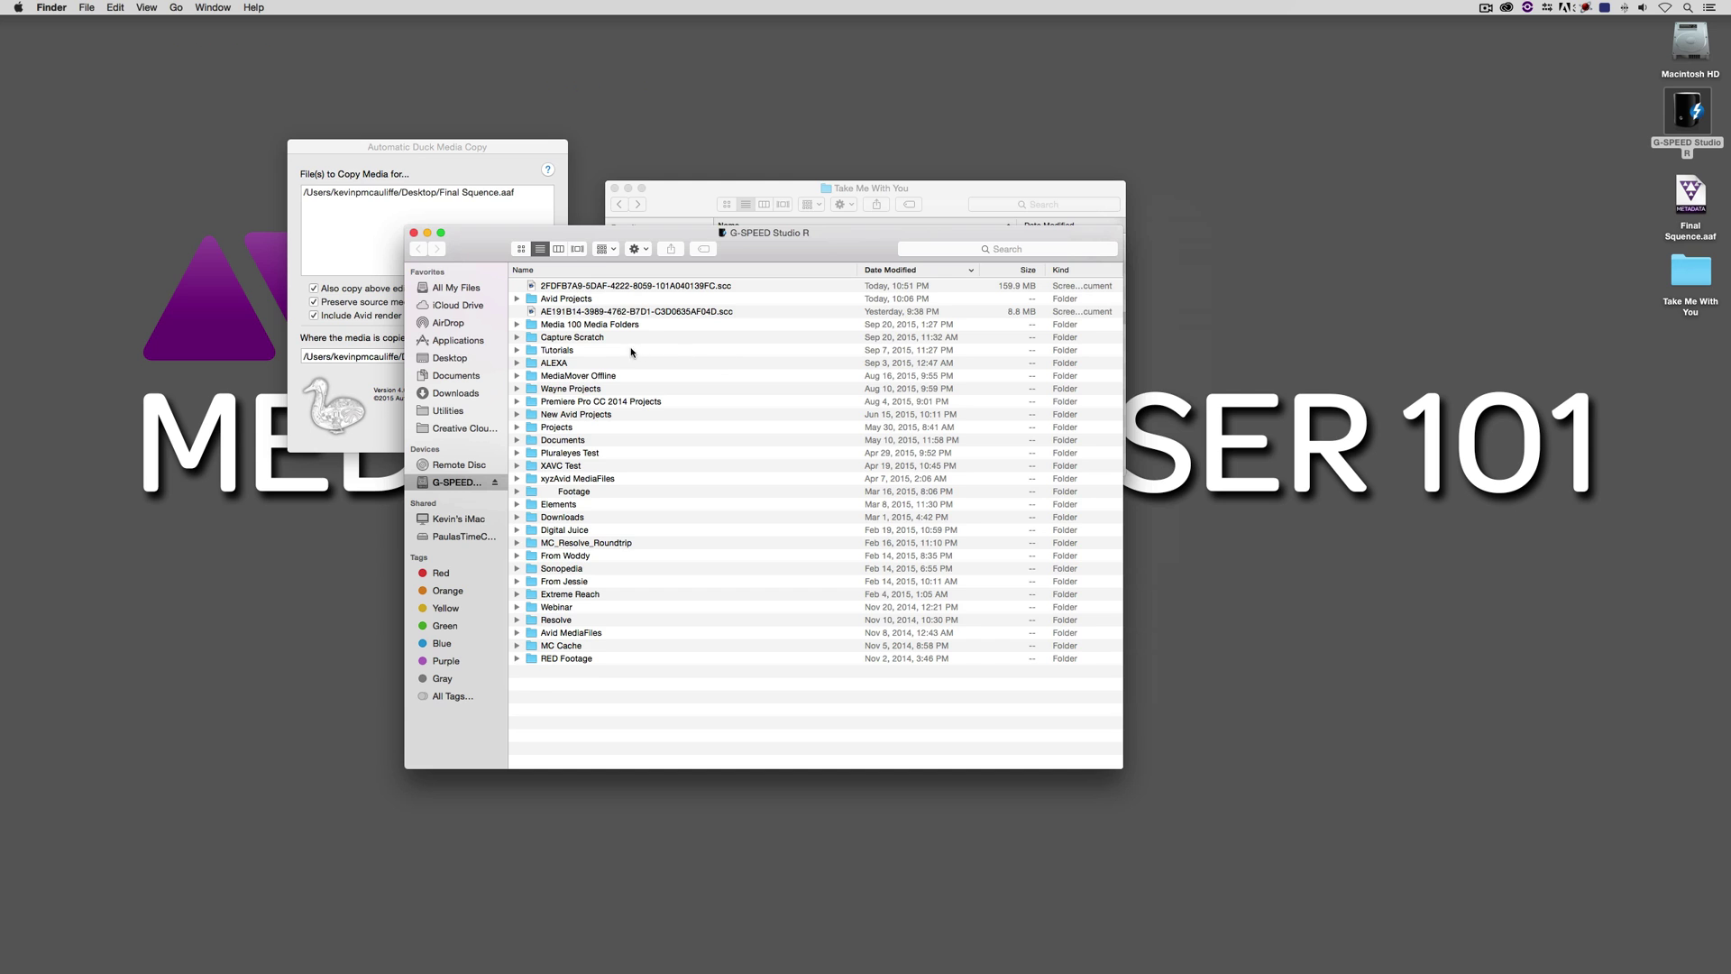
pyautogui.click(676, 270)
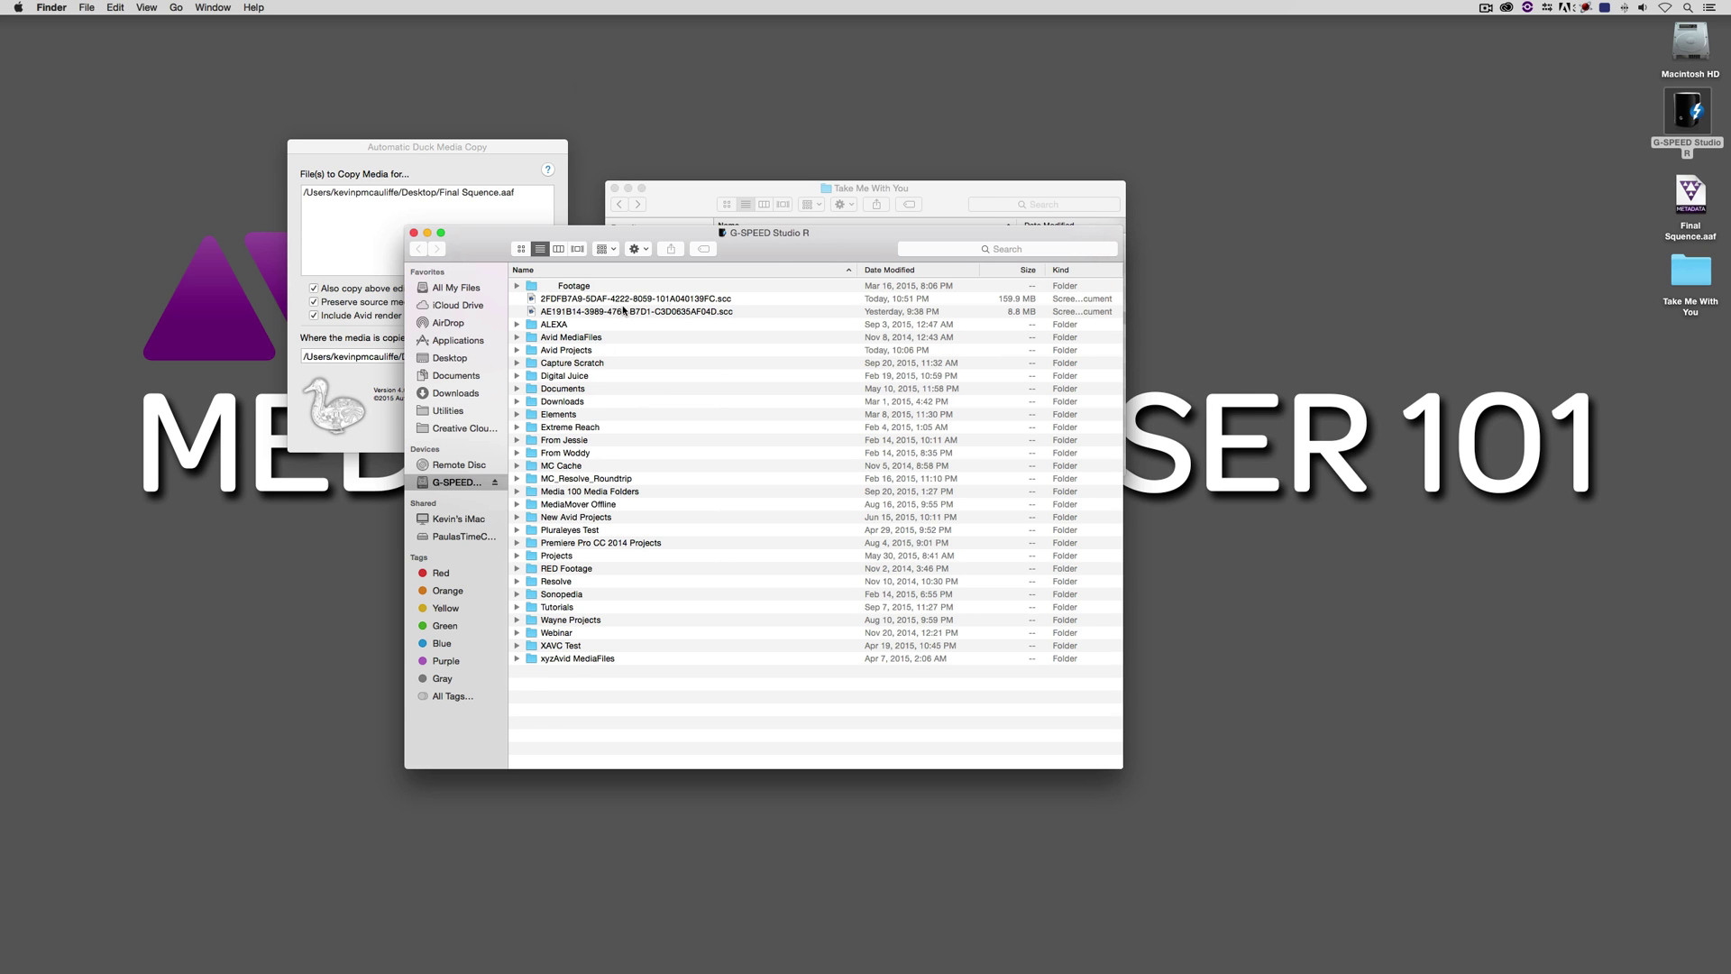
pyautogui.click(516, 337)
pyautogui.click(531, 349)
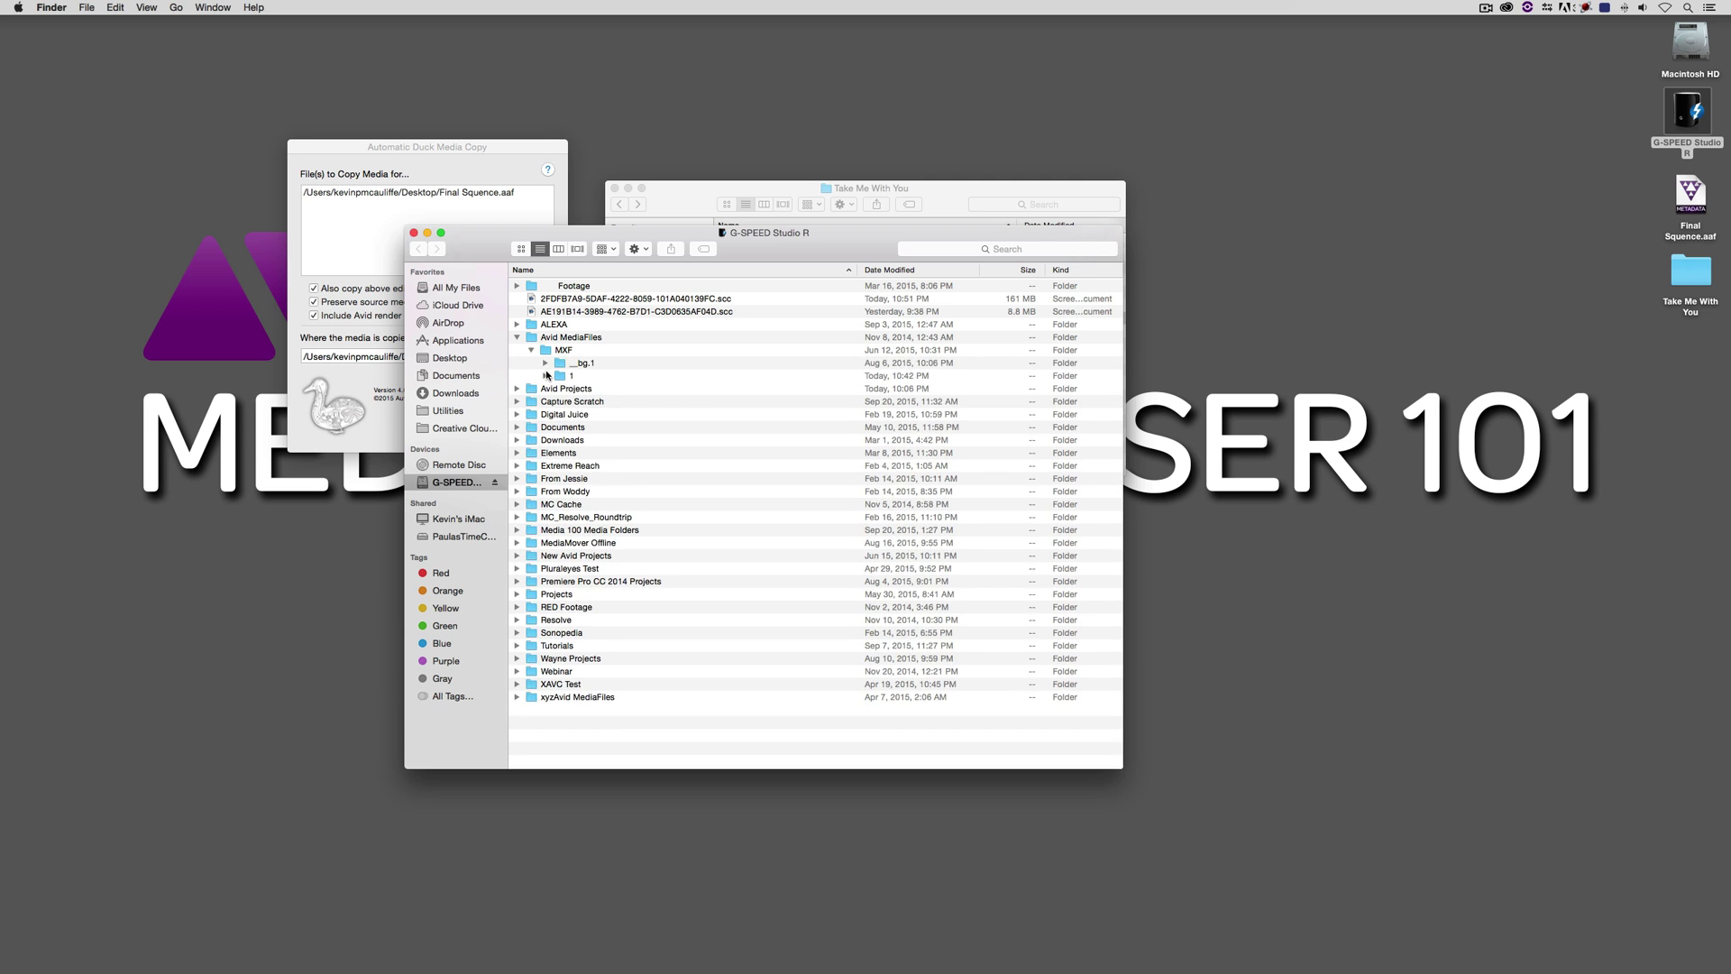
pyautogui.click(545, 376)
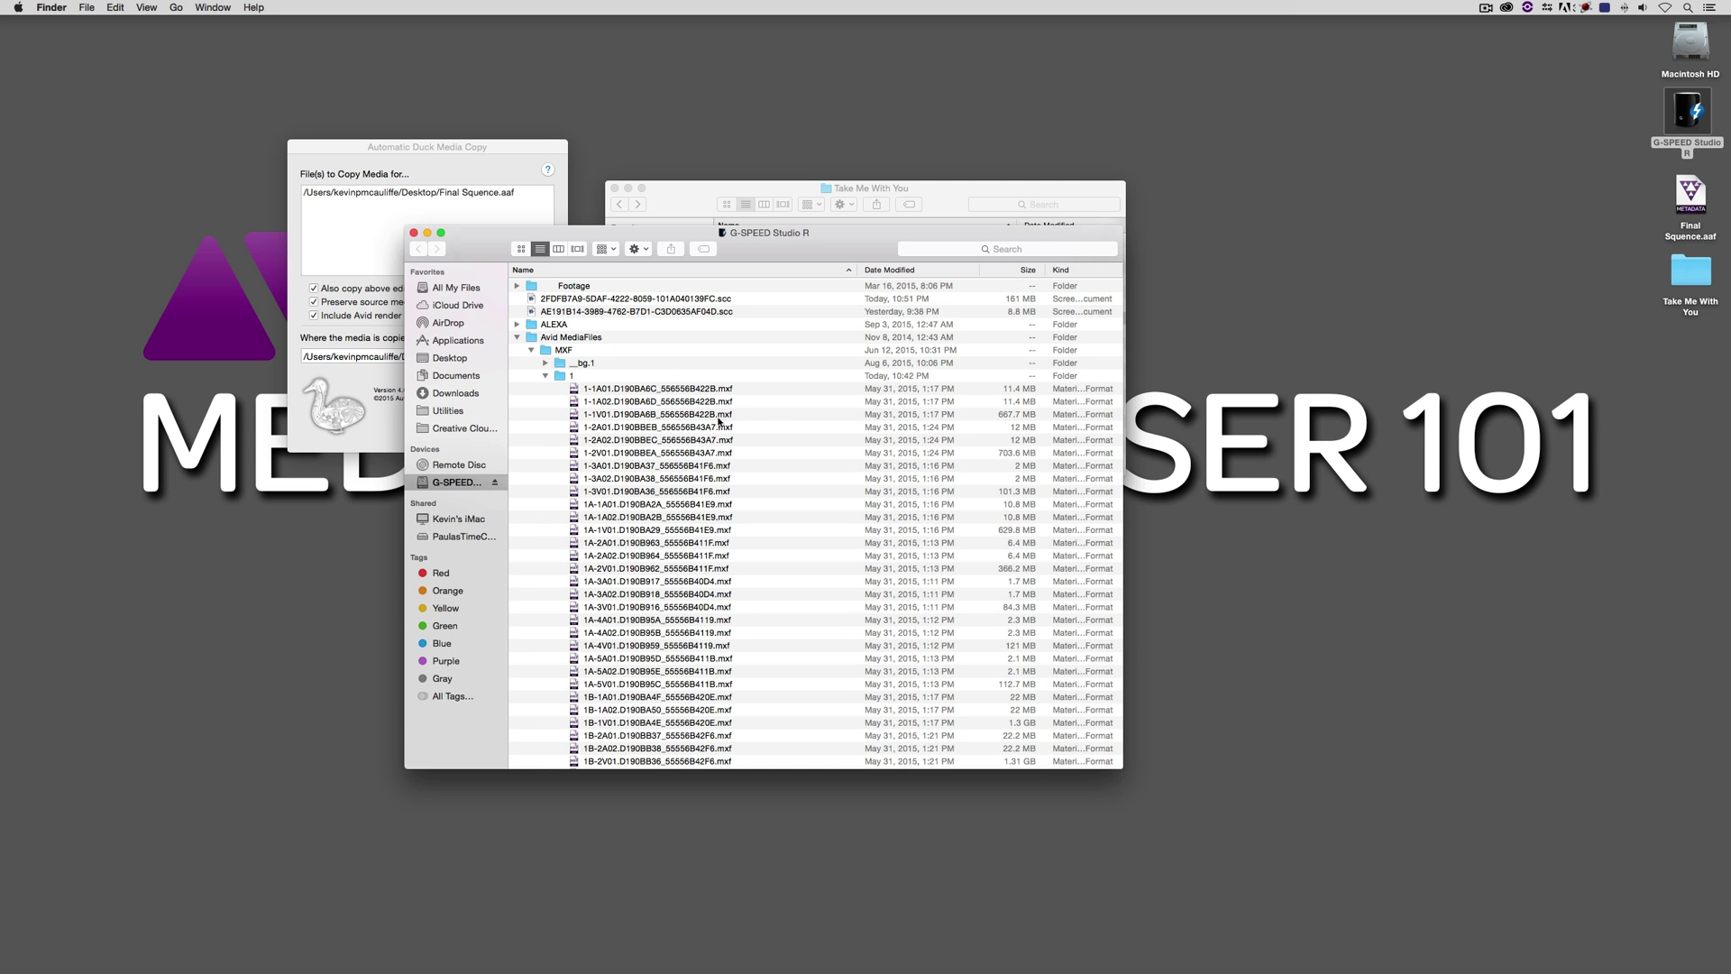
pyautogui.click(897, 273)
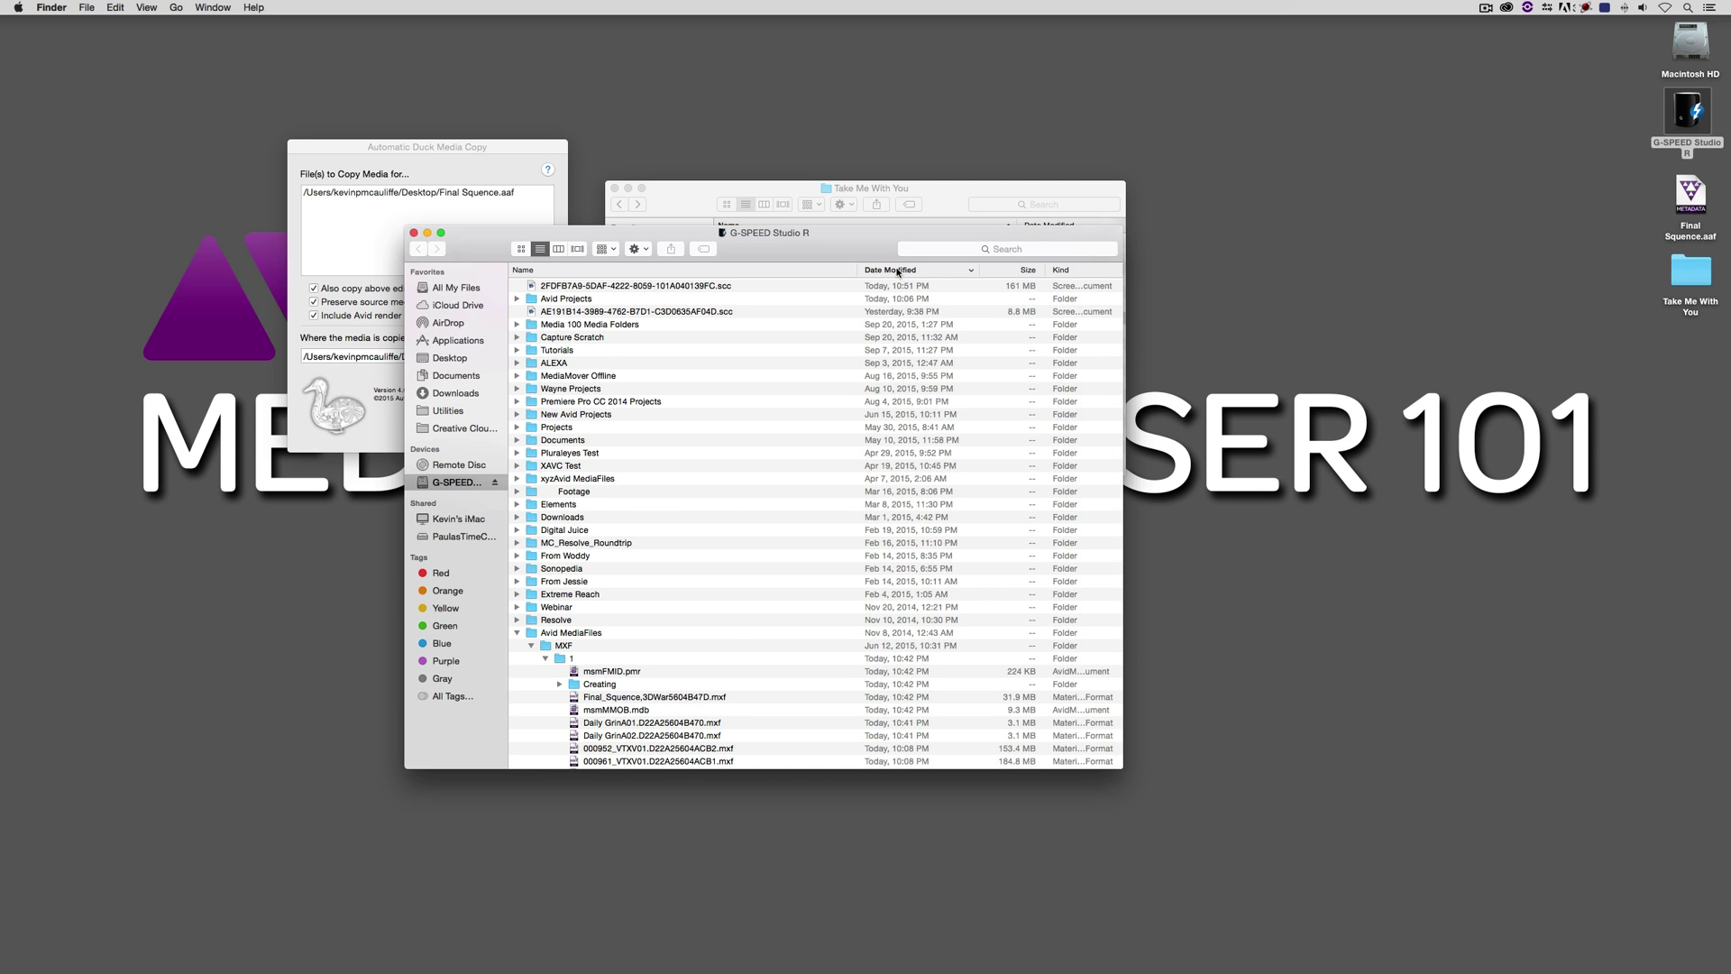
pyautogui.scroll(-5, 866, 356)
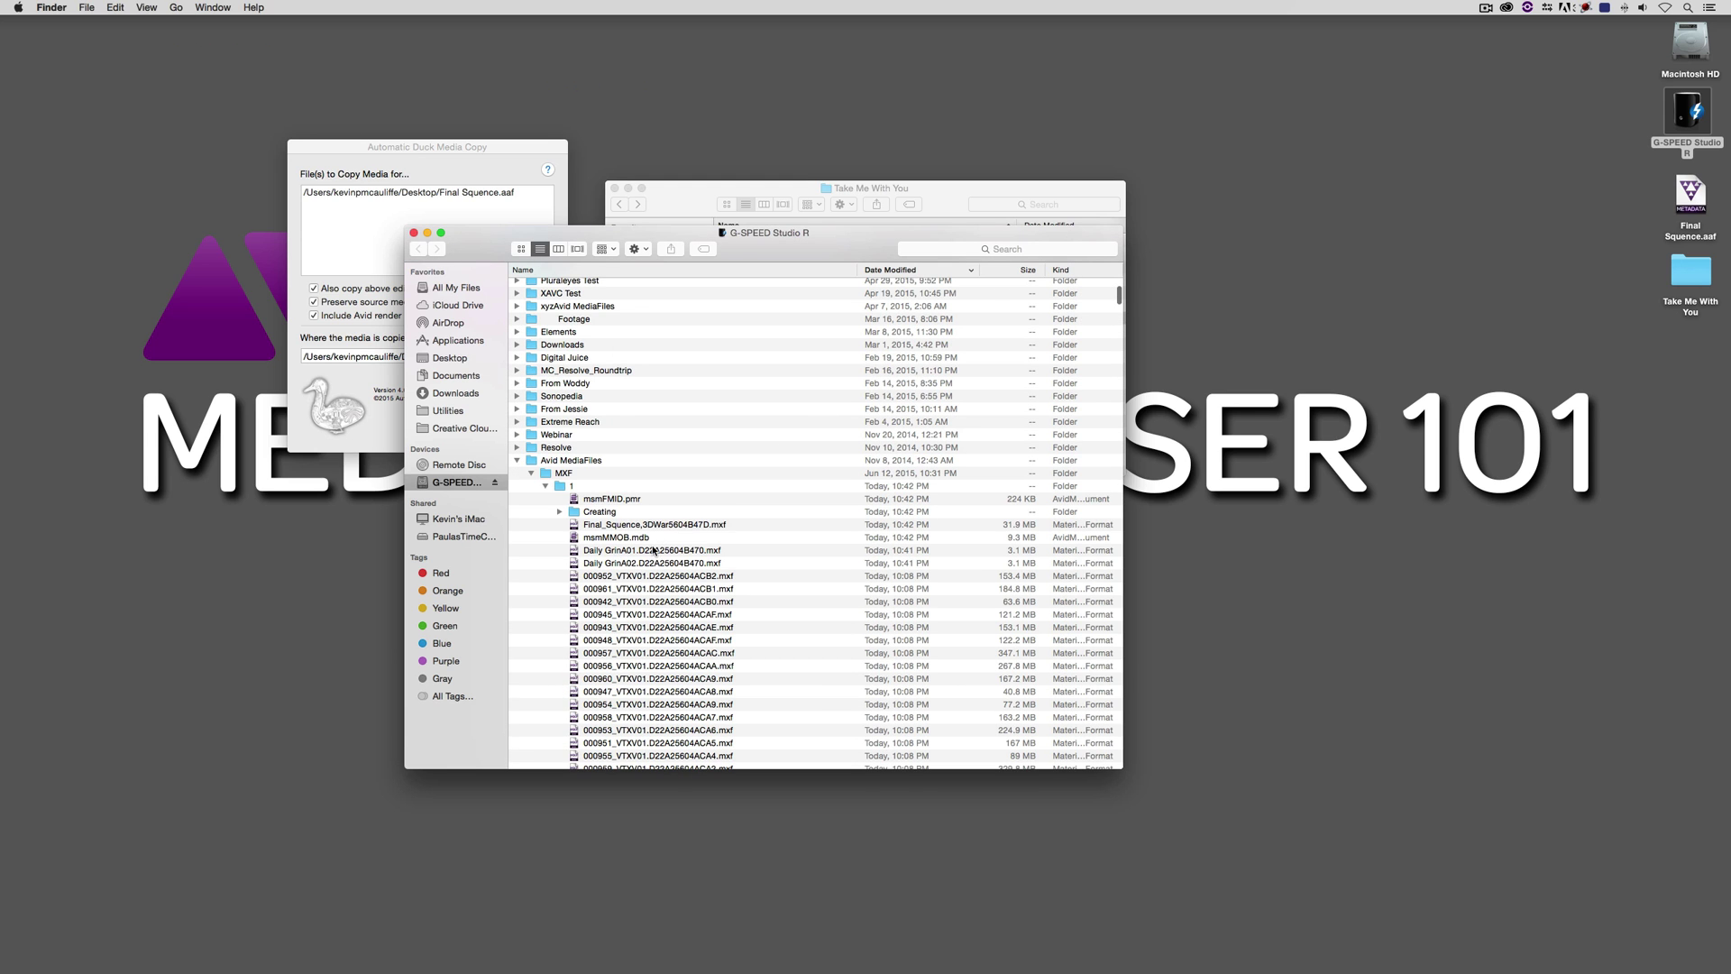
pyautogui.click(414, 232)
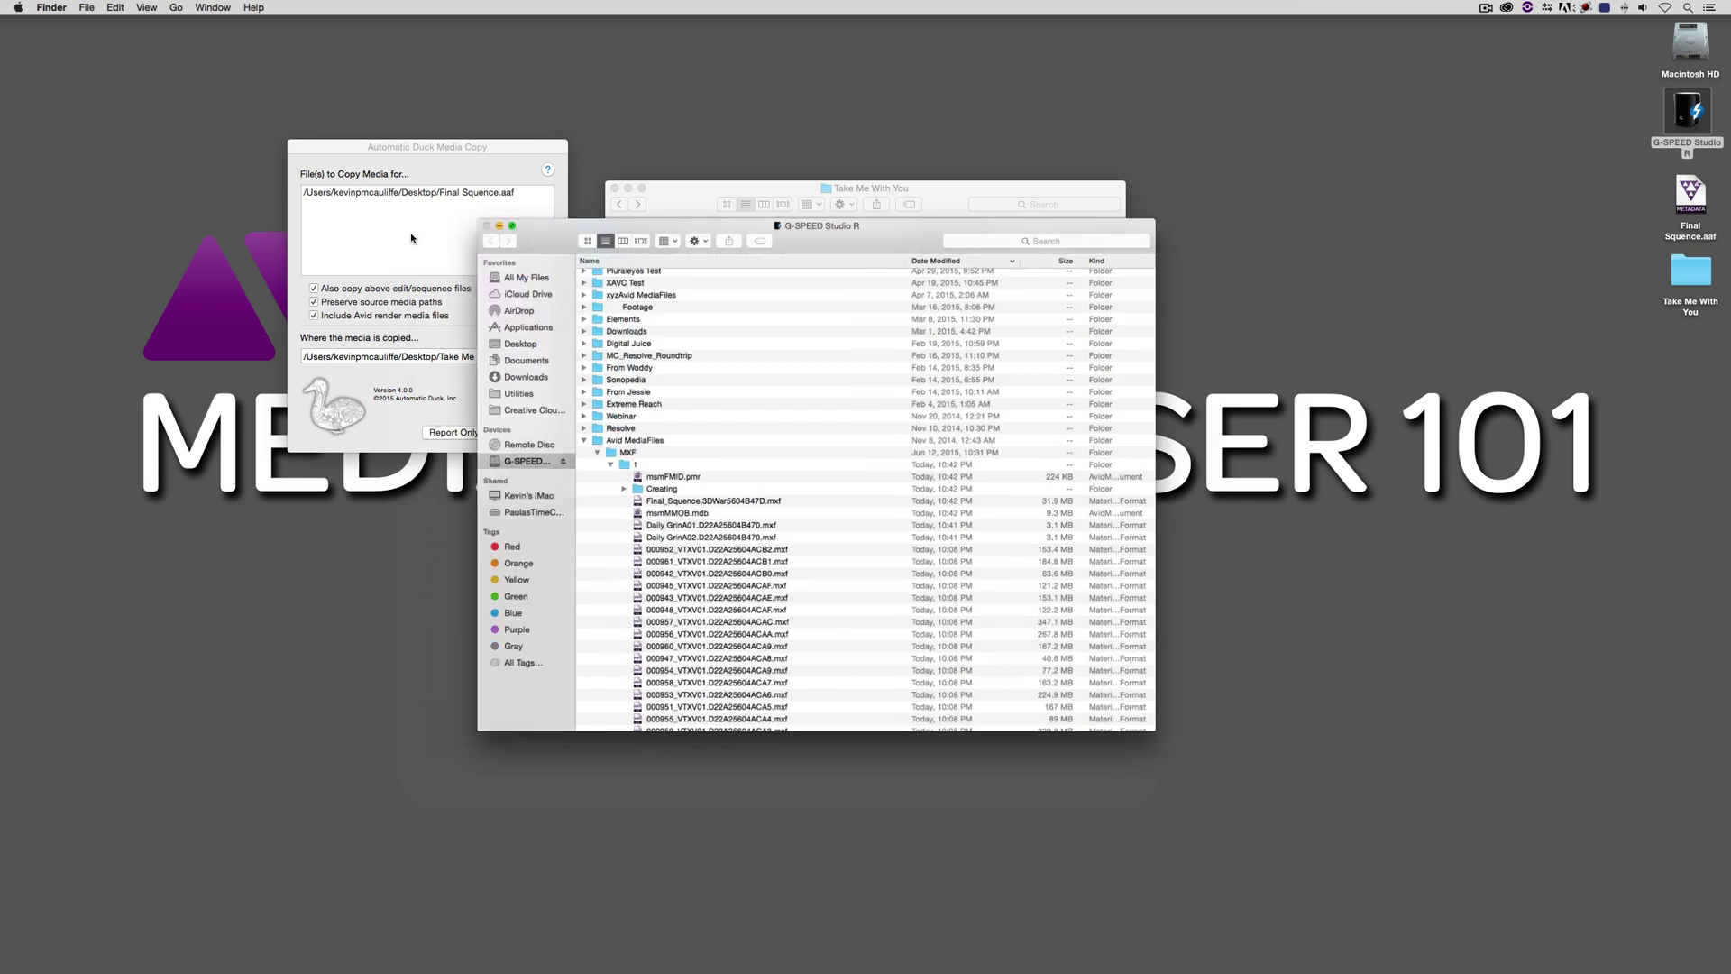
pyautogui.click(784, 348)
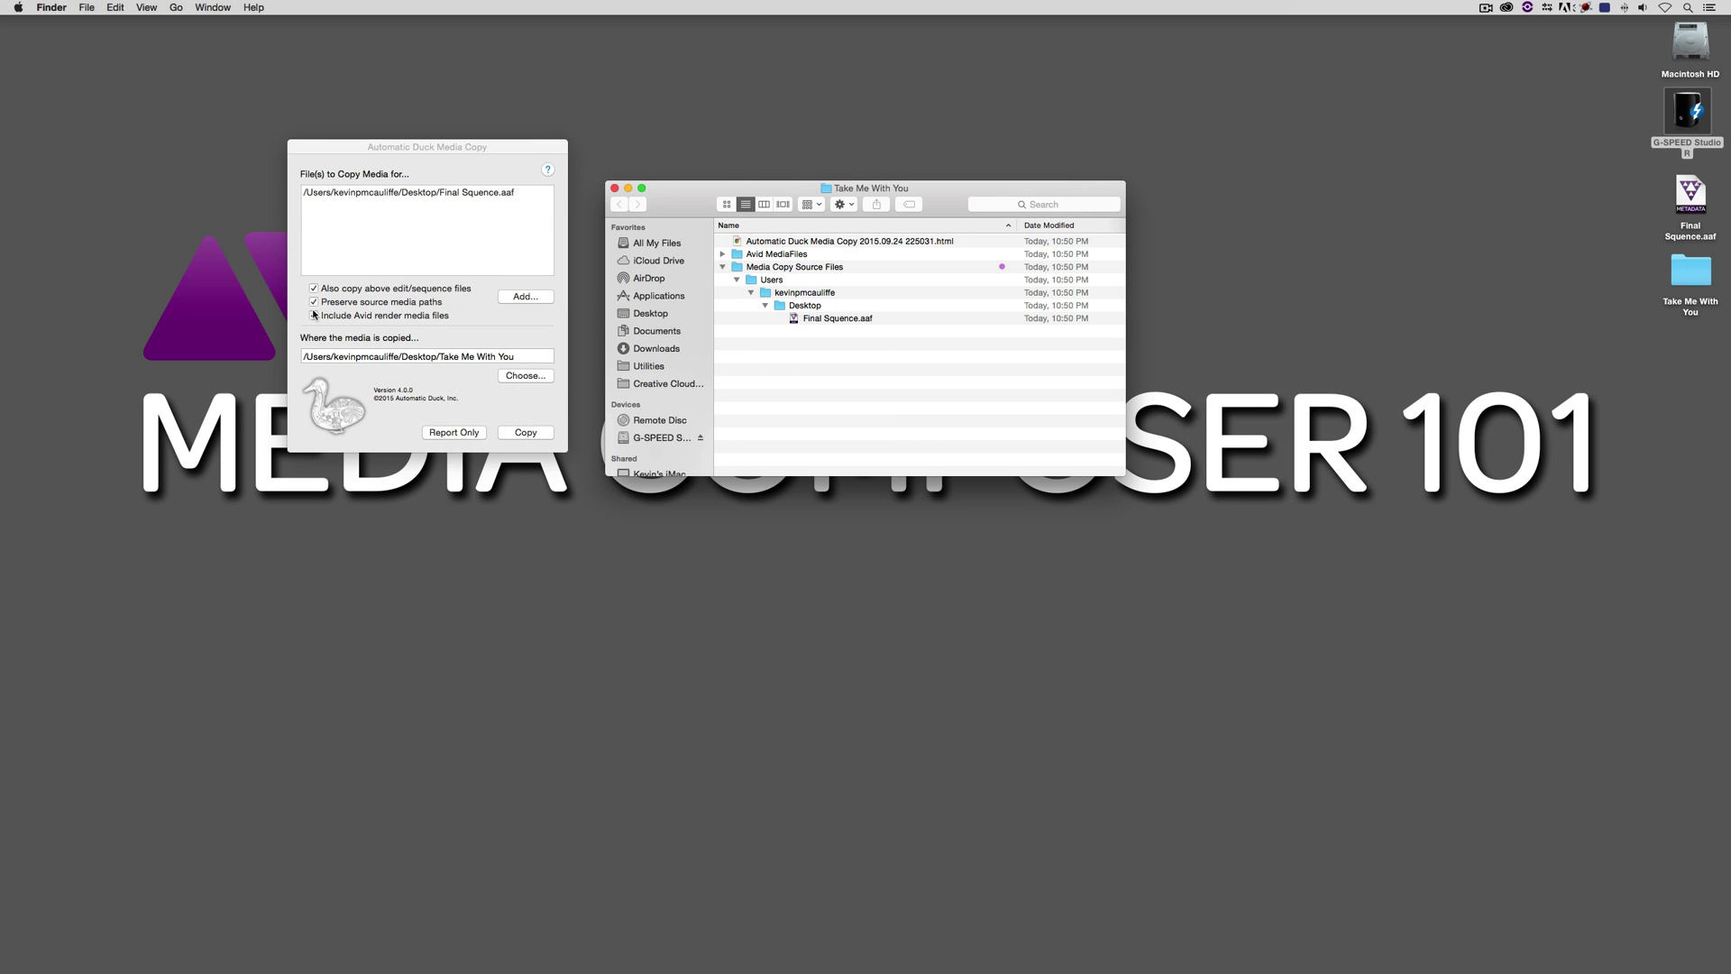
# - Collapse Media Copy Source Files and expand Avid MediaFiles > MXF > 1 to list the eight copied .mxf files
pyautogui.click(722, 267)
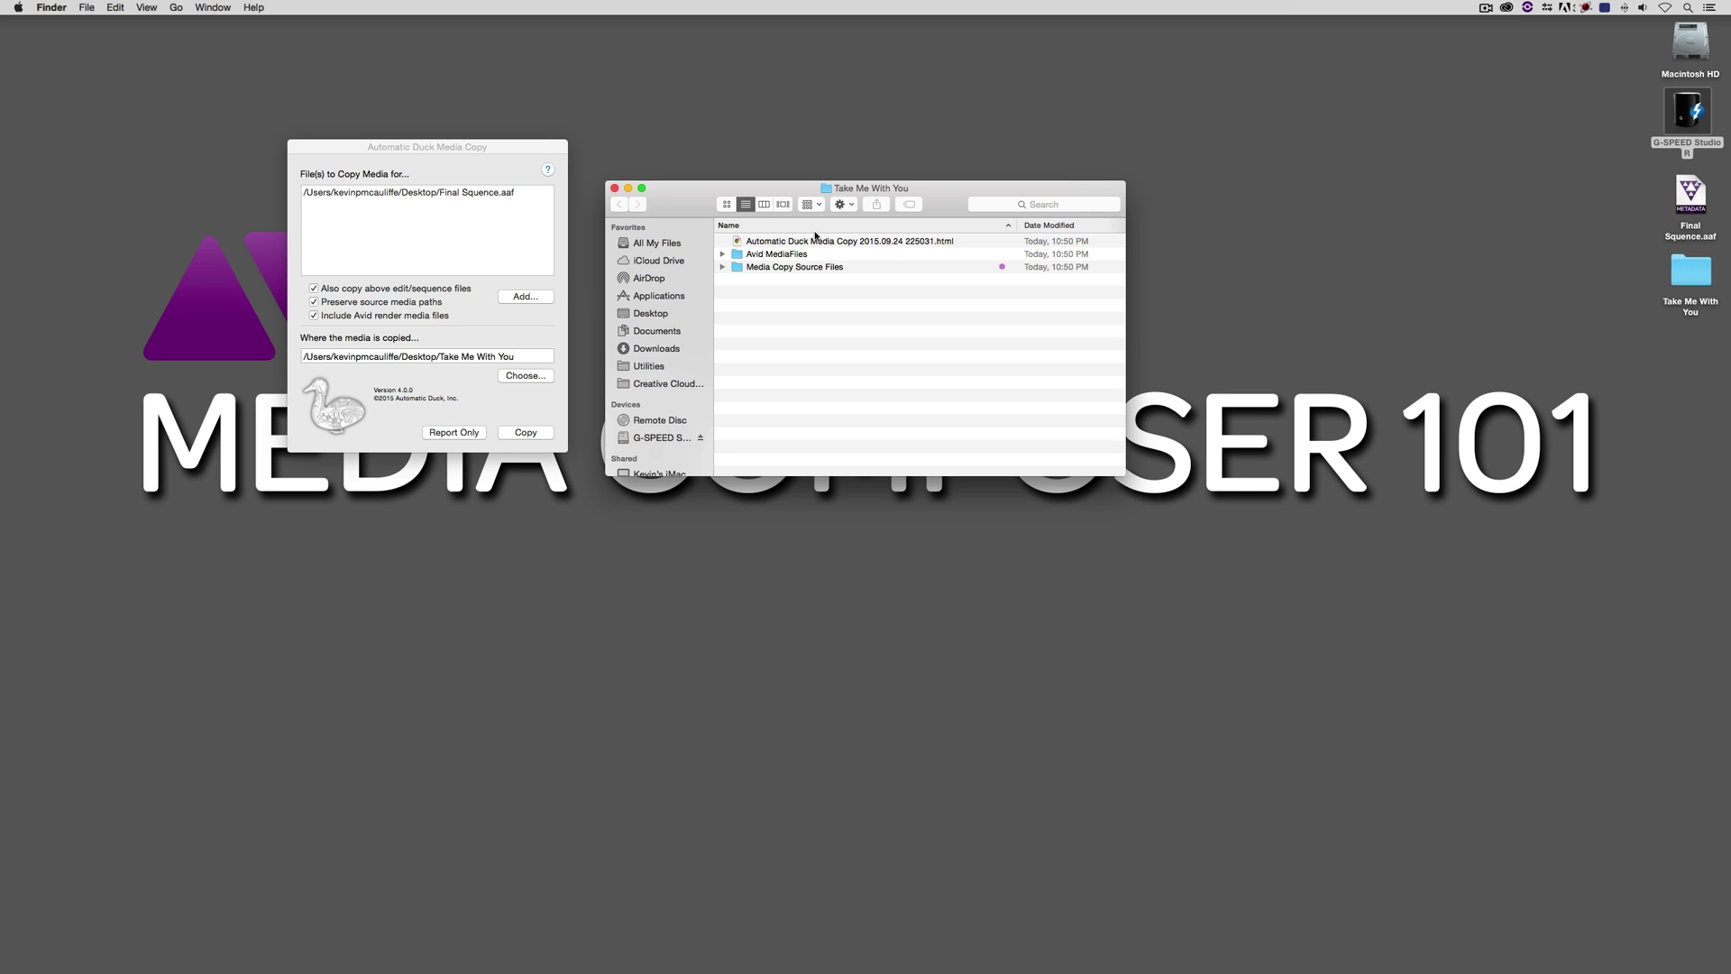
pyautogui.click(722, 254)
pyautogui.click(736, 267)
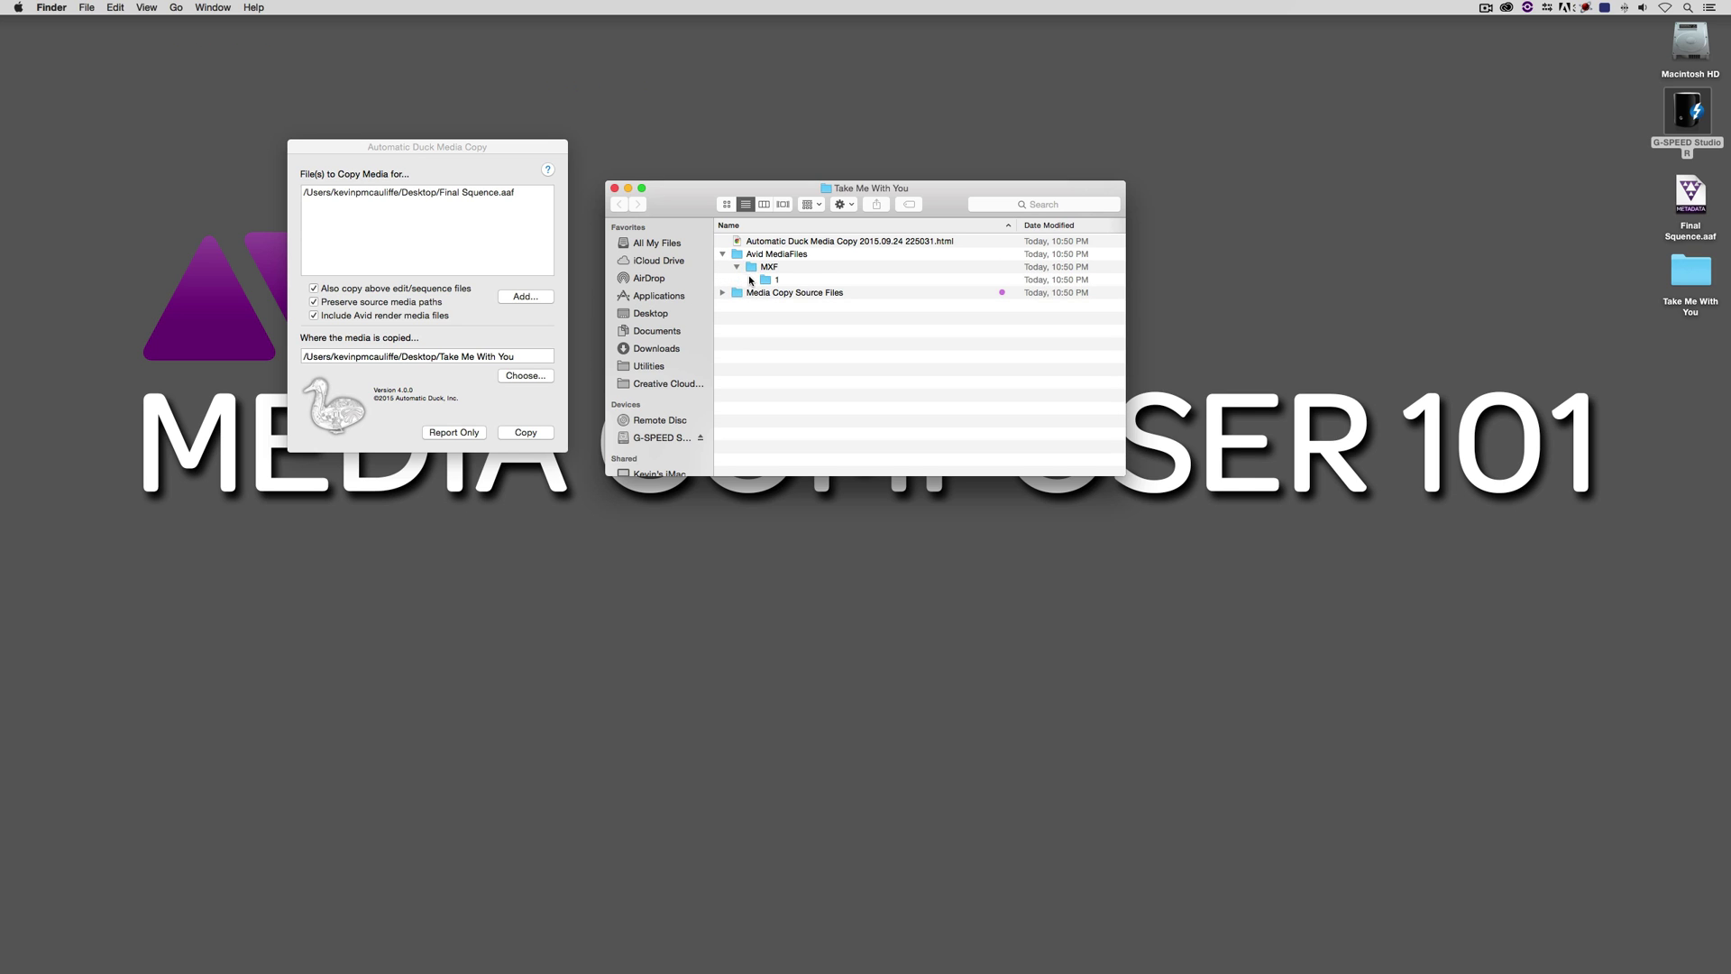
pyautogui.click(751, 281)
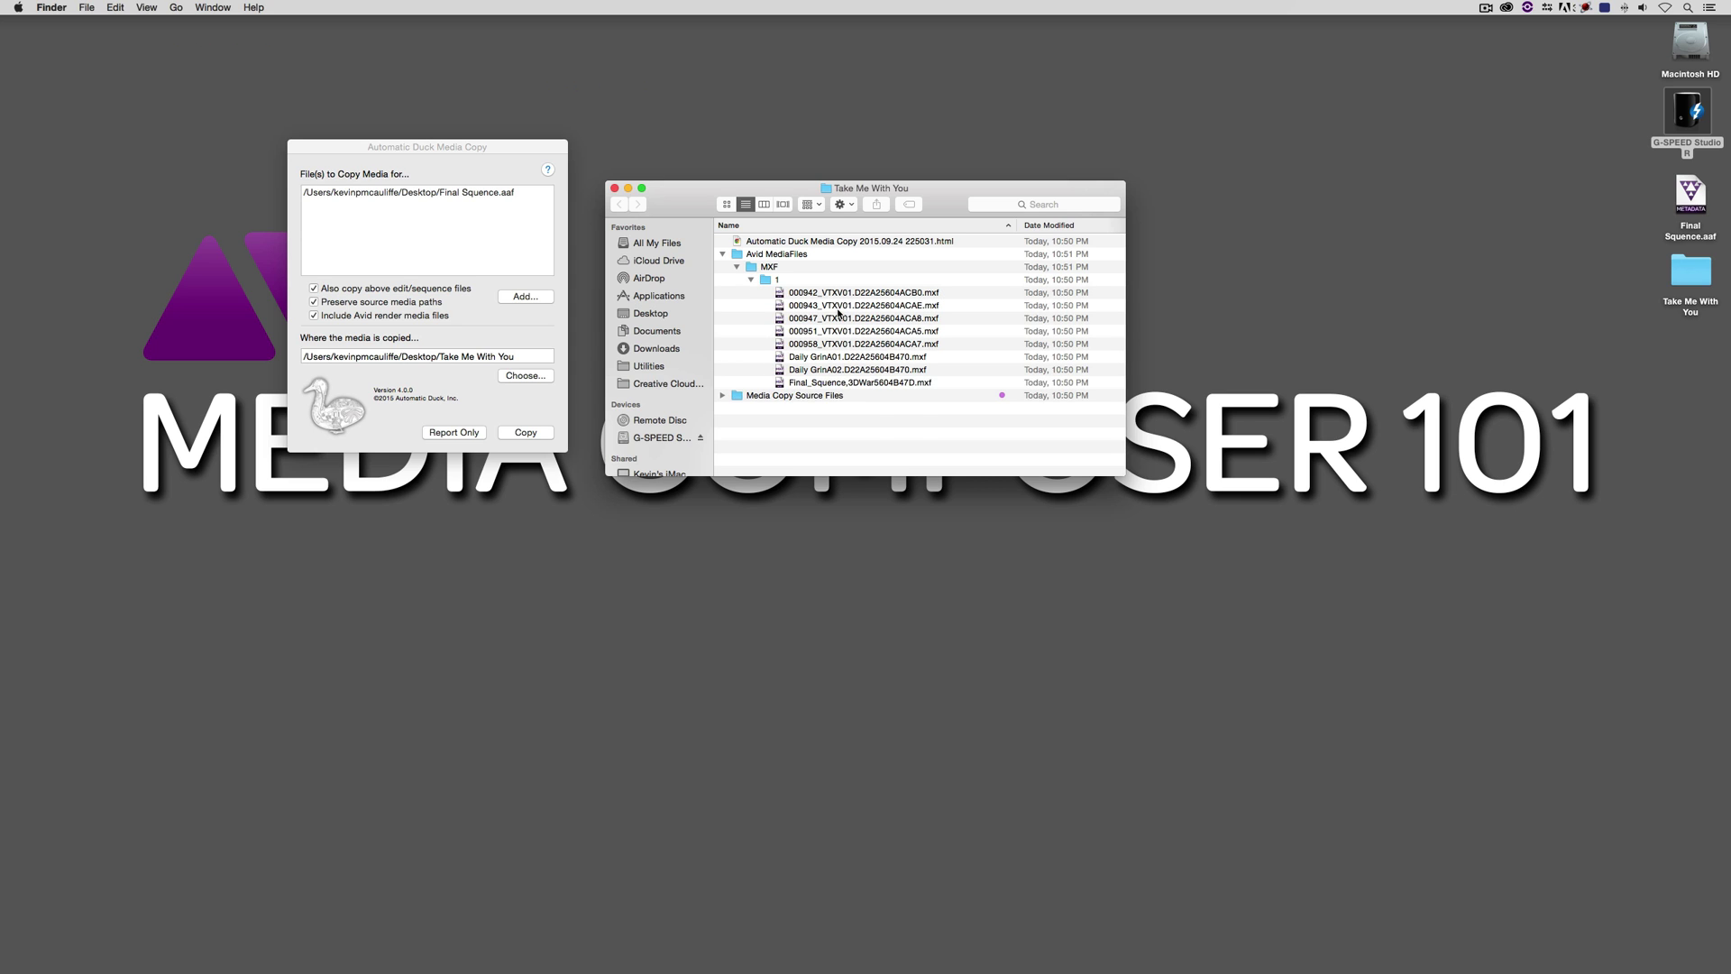
pyautogui.click(737, 255)
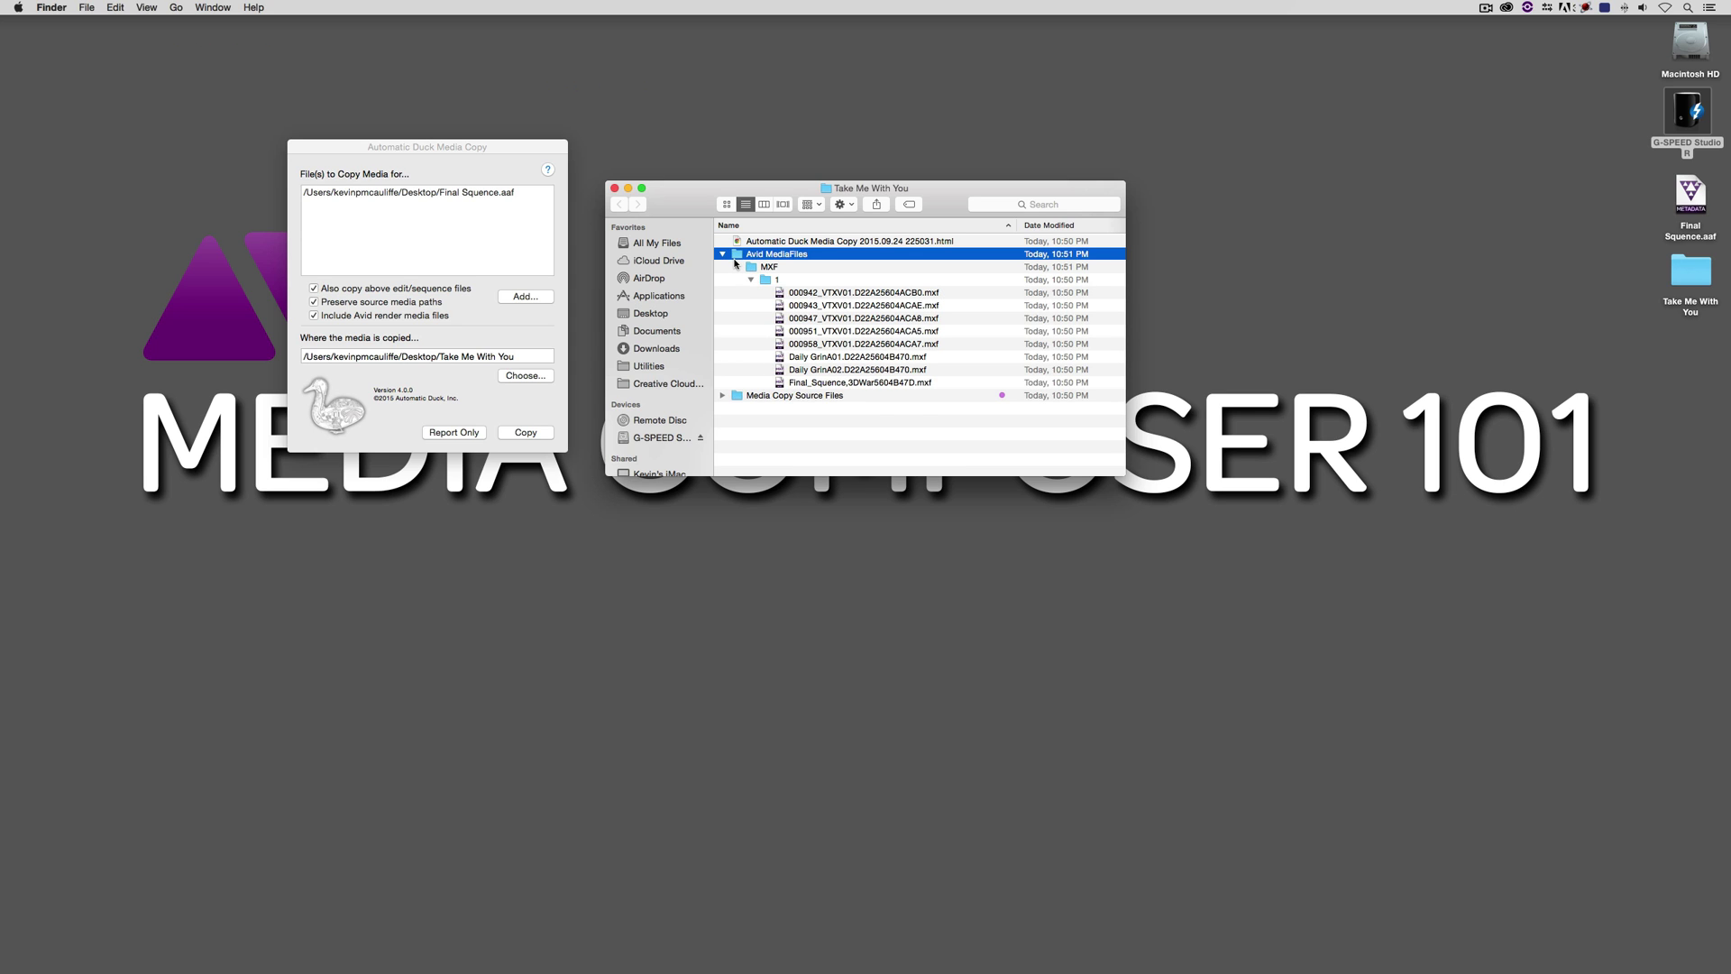